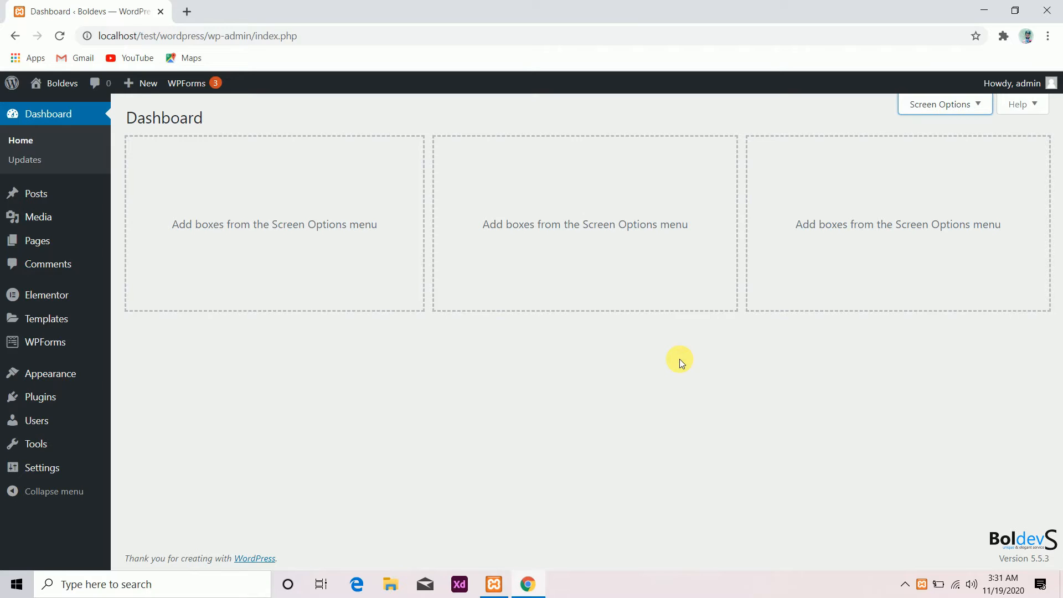
- Create and publish a new page titled home3
mouse_move(53, 238)
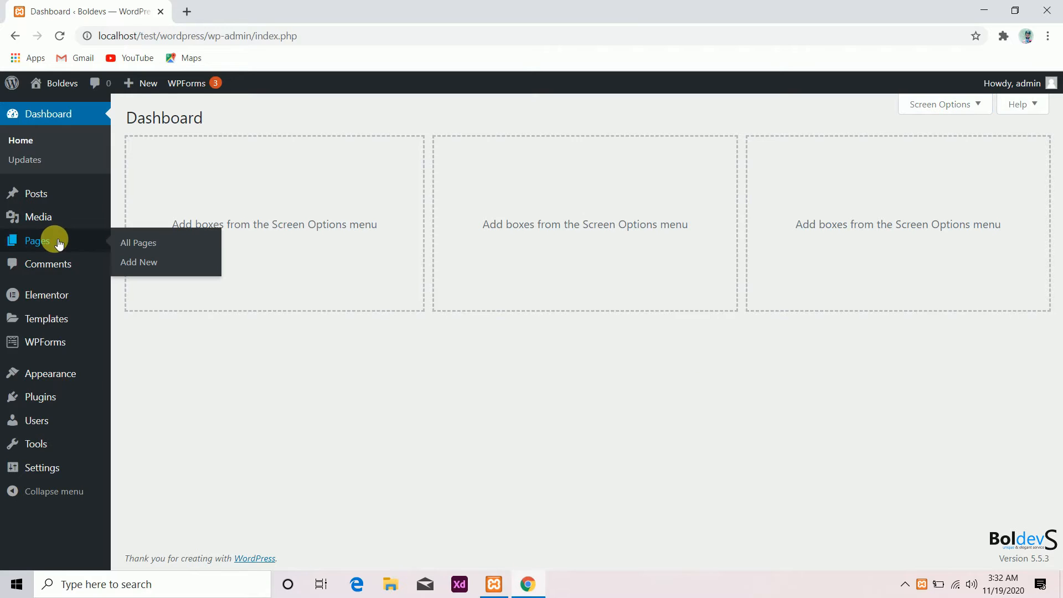
left_click(138, 244)
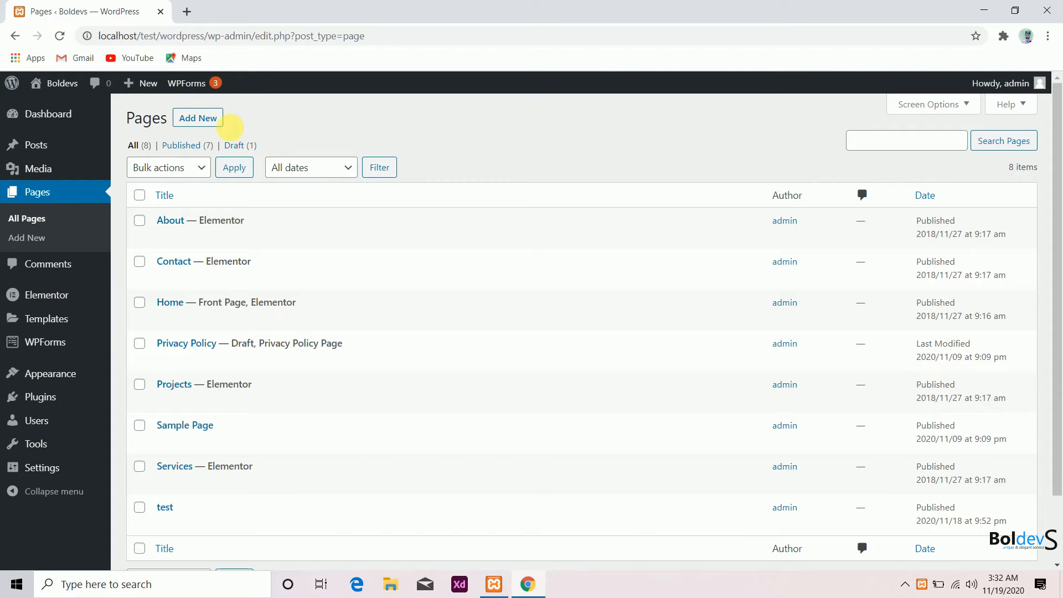
left_click(210, 120)
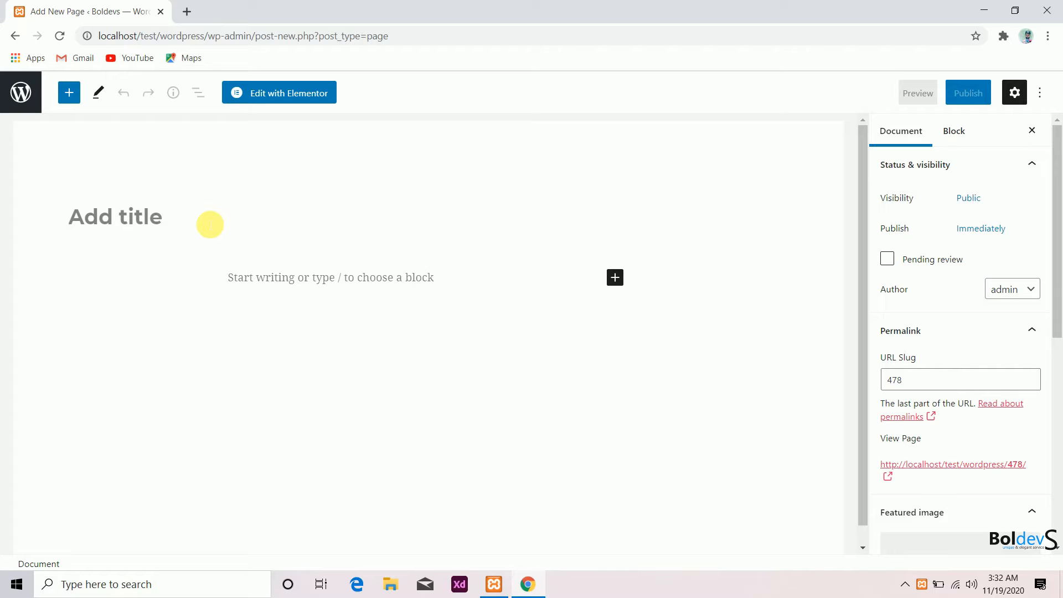
type("home3")
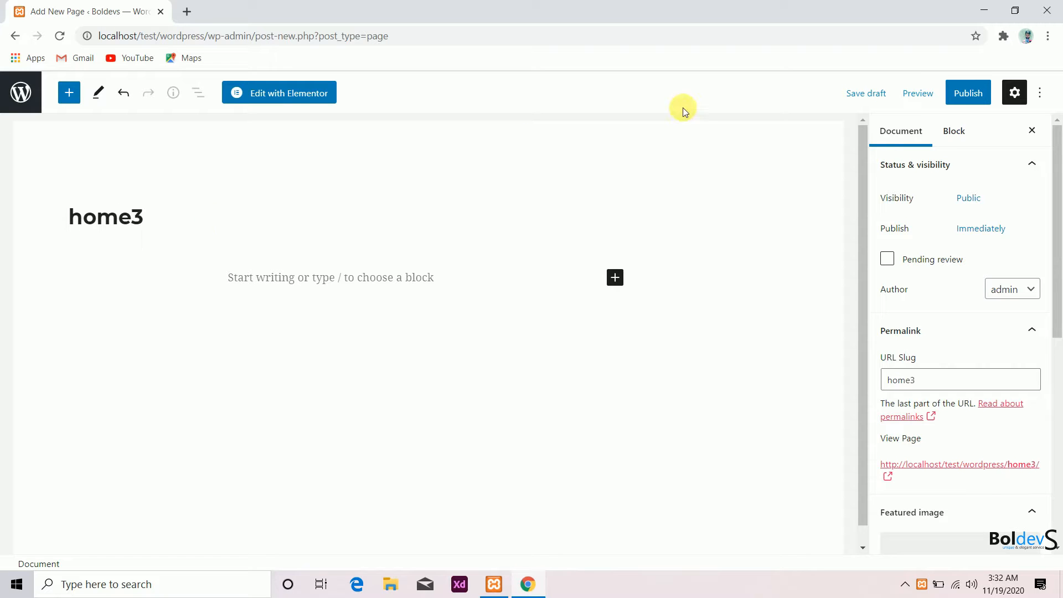
left_click(971, 98)
left_click(924, 96)
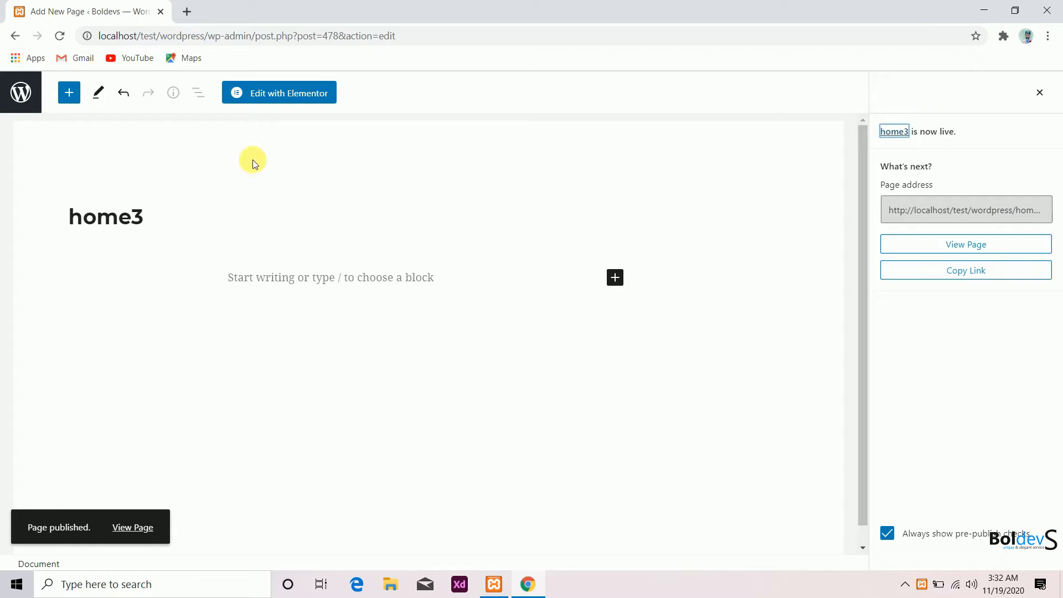
- Create and publish another new page titled home4
left_click(13, 37)
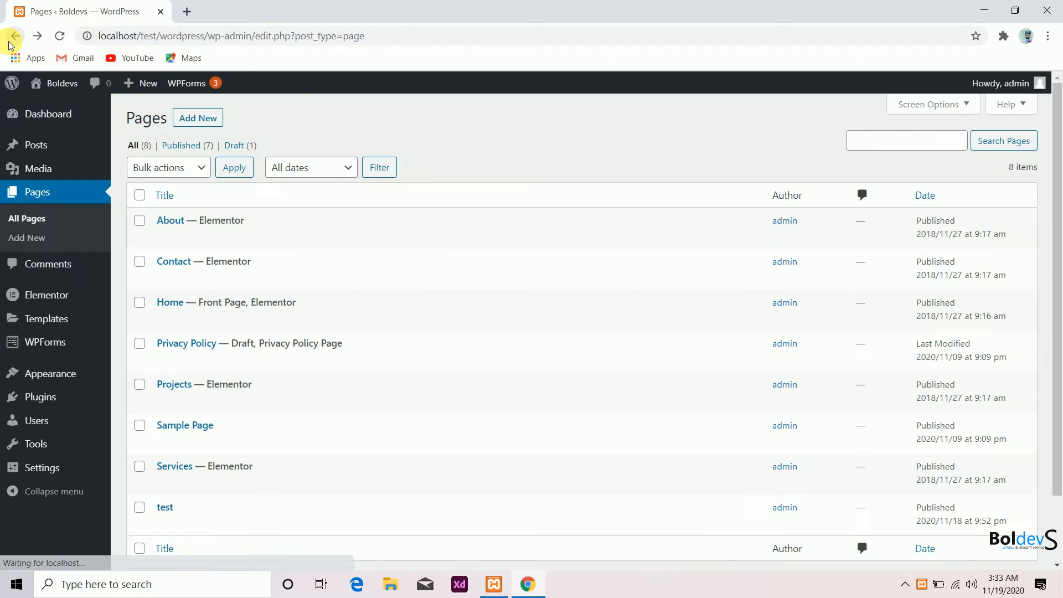
left_click(211, 120)
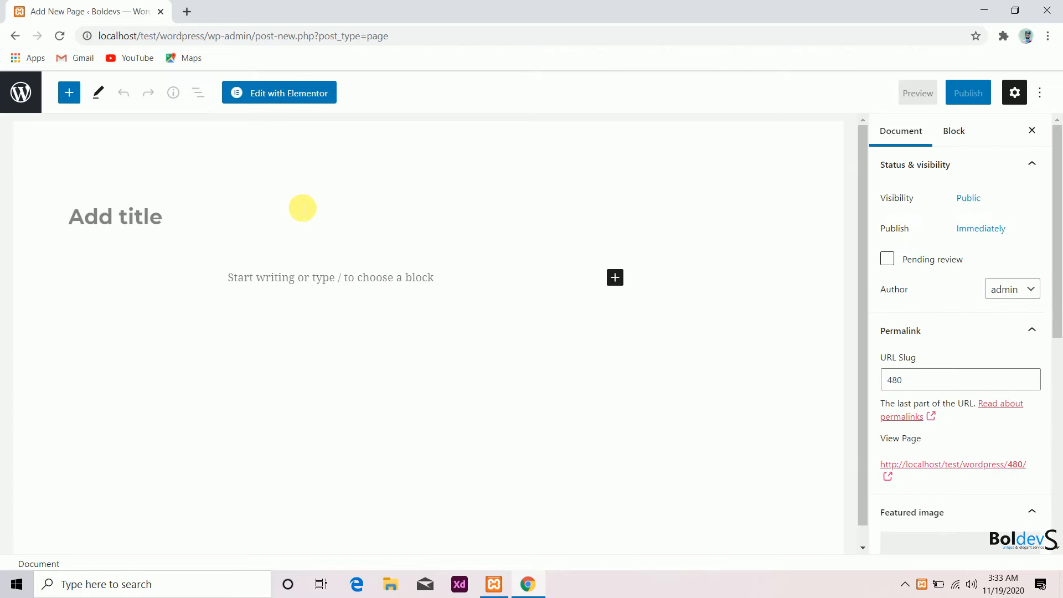
type("home4")
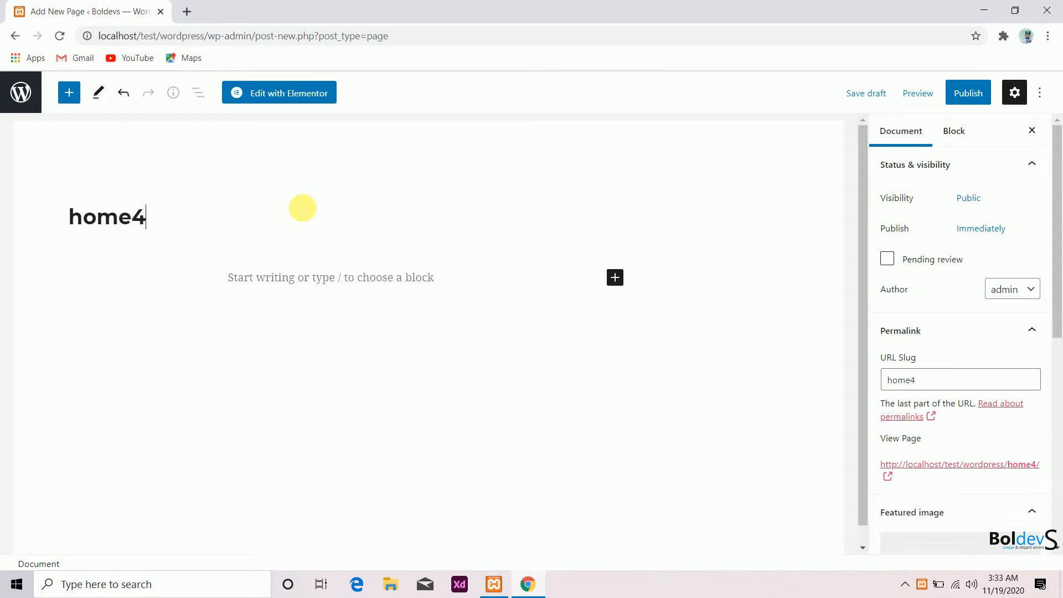
left_click(965, 93)
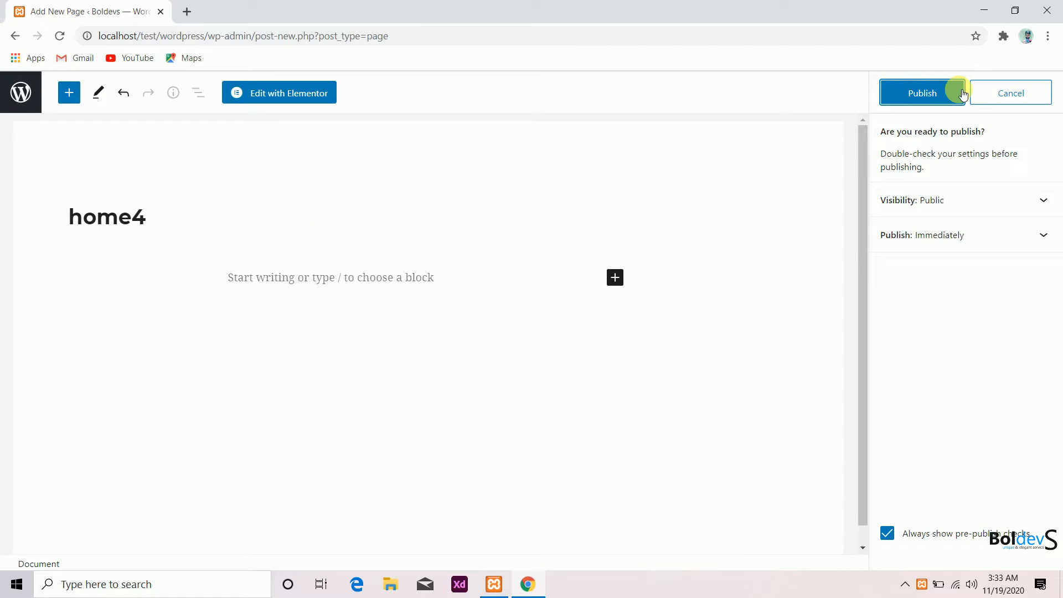
left_click(962, 94)
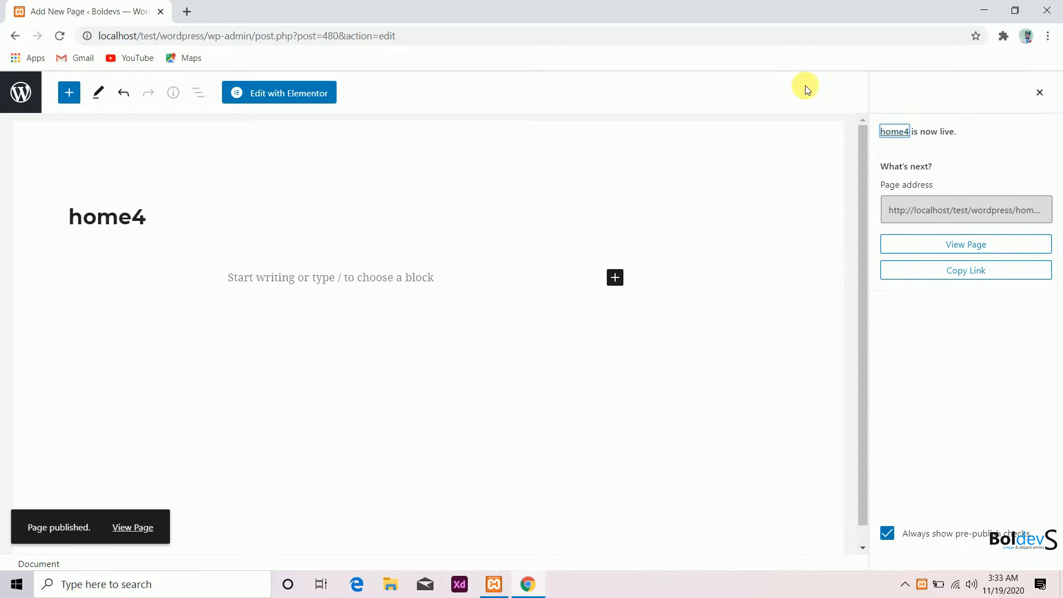
- Create and publish another new page titled home5
left_click(14, 35)
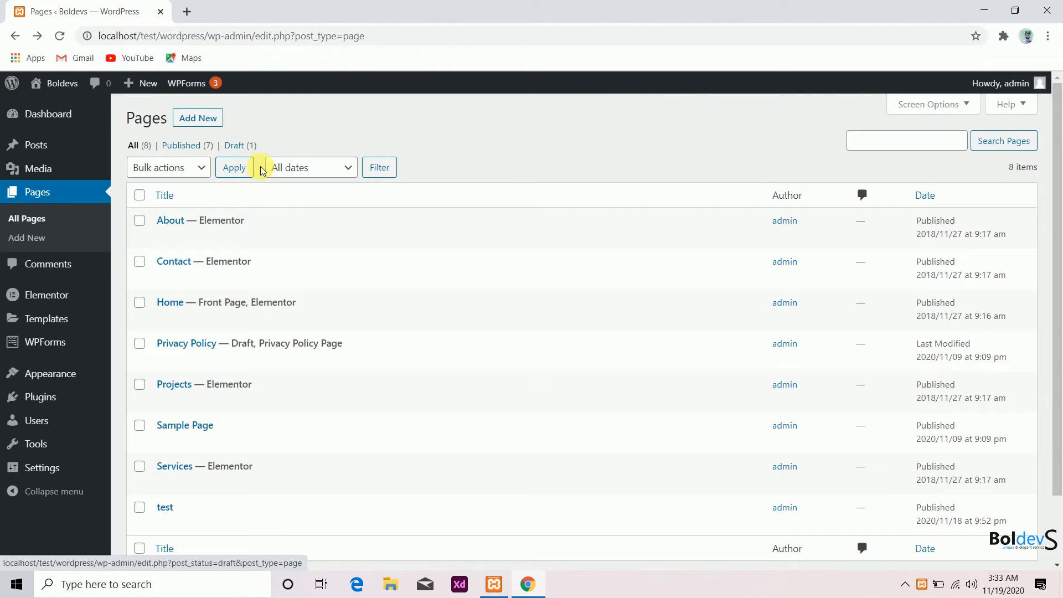
left_click(202, 118)
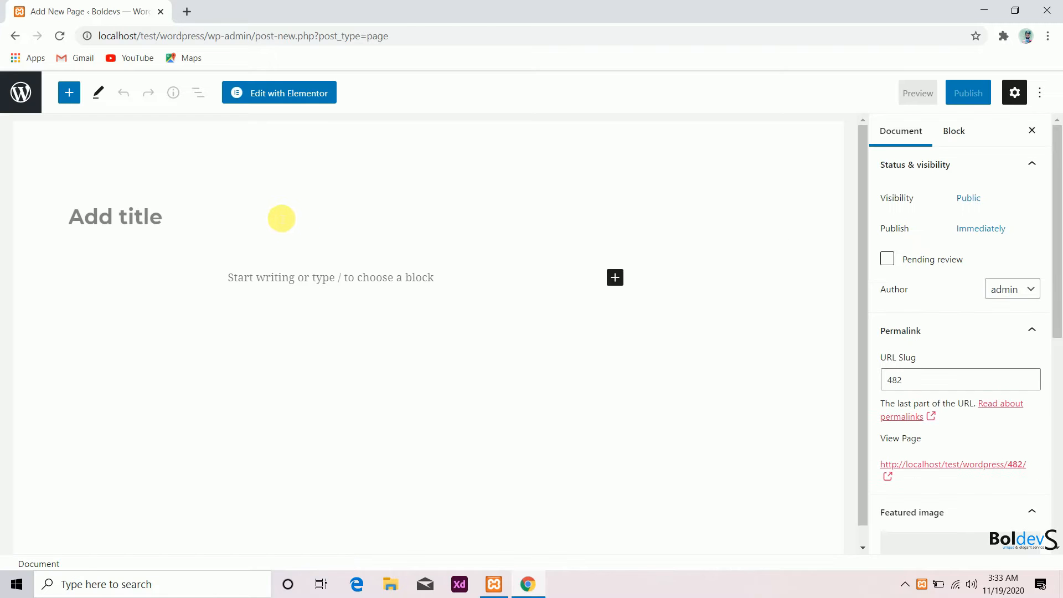
type("home5")
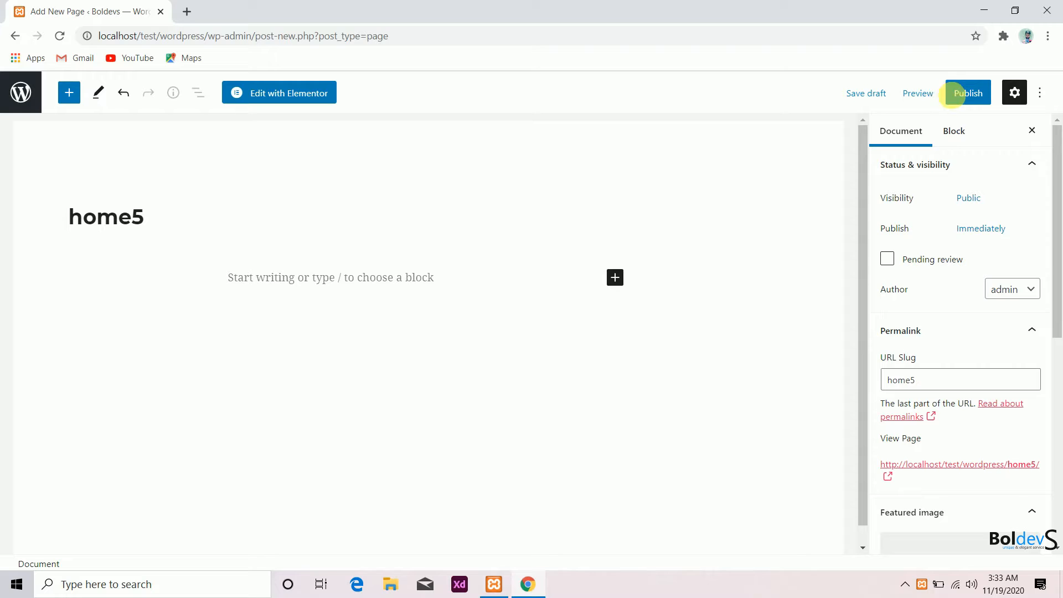
left_click(954, 95)
left_click(948, 93)
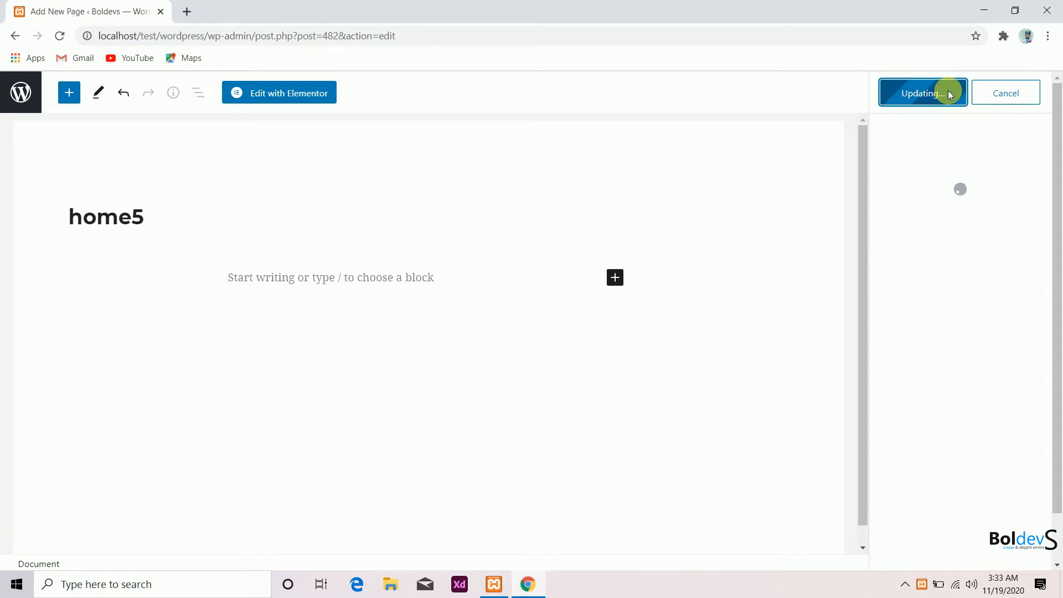
- Create and publish a new page titled contact us
left_click(17, 39)
mouse_move(177, 105)
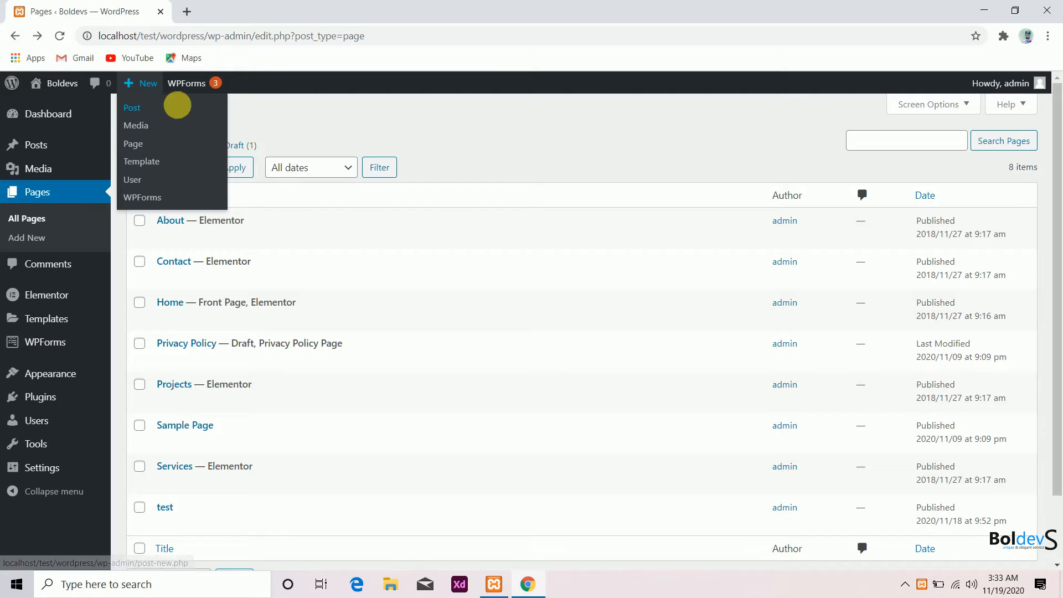
left_click(220, 126)
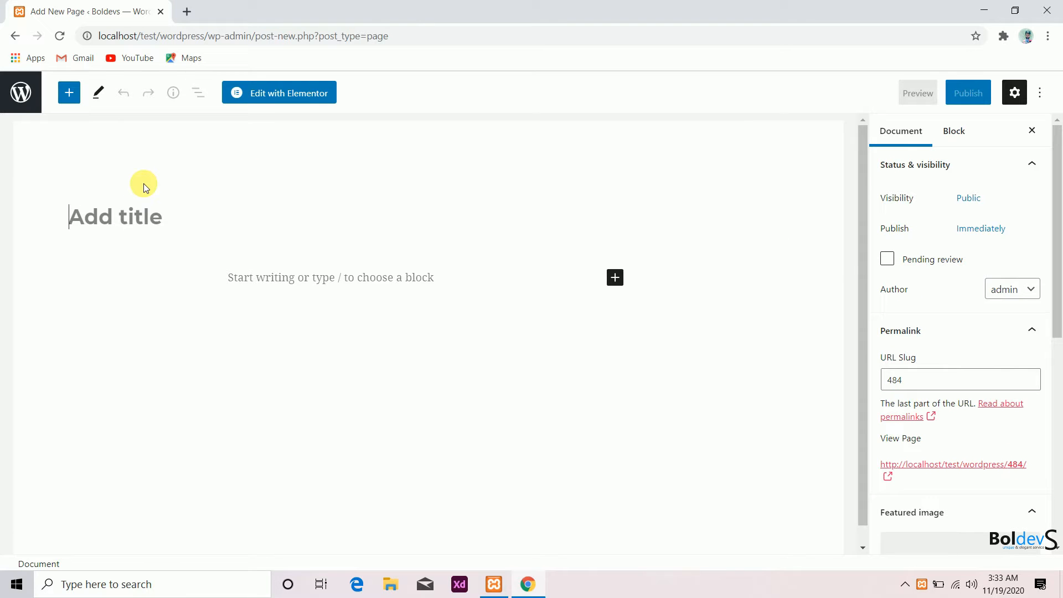
type("con")
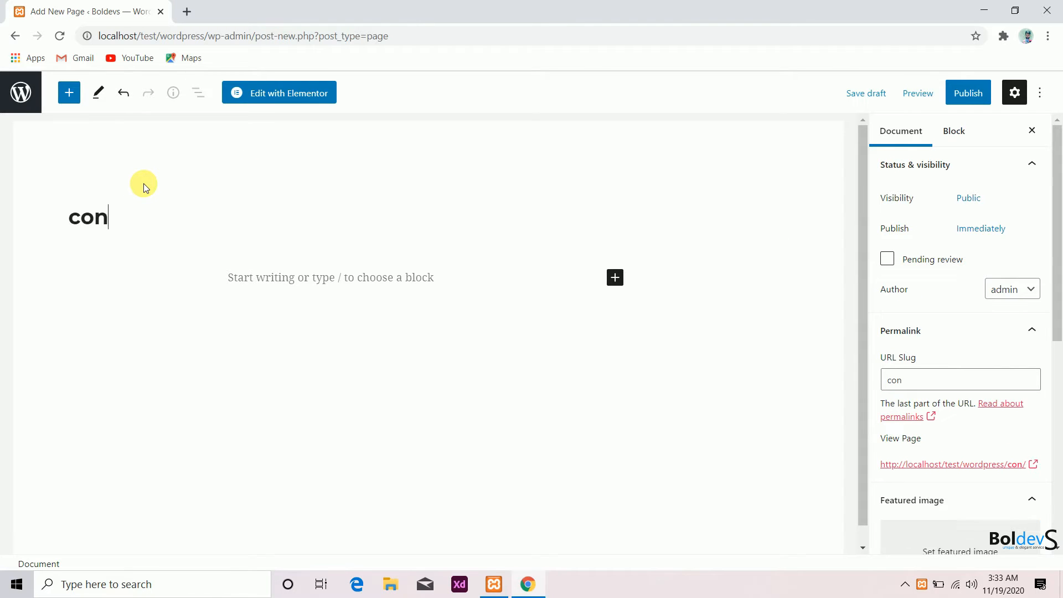
type("tact us")
left_click(958, 91)
left_click(959, 91)
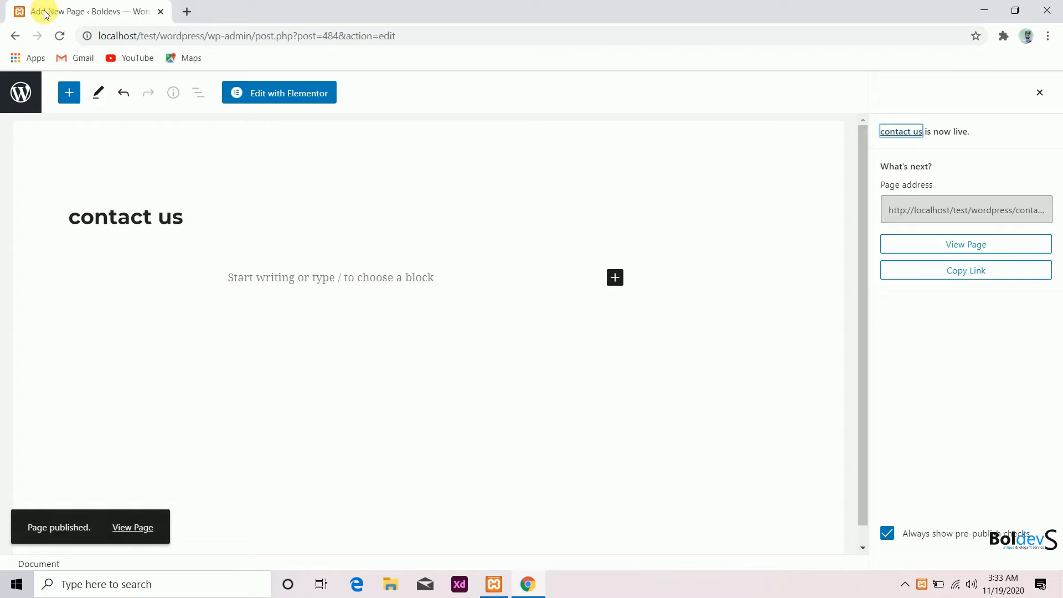
- Open the site's front end in a new tab and go to the Customizer's Menus section
left_click(17, 36)
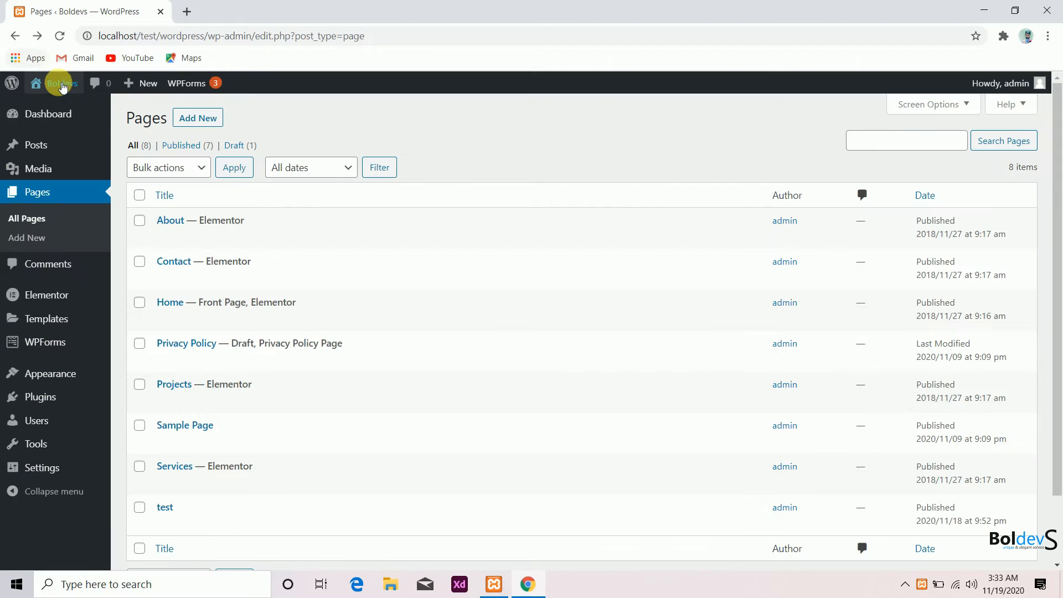
right_click(58, 98)
left_click(105, 109)
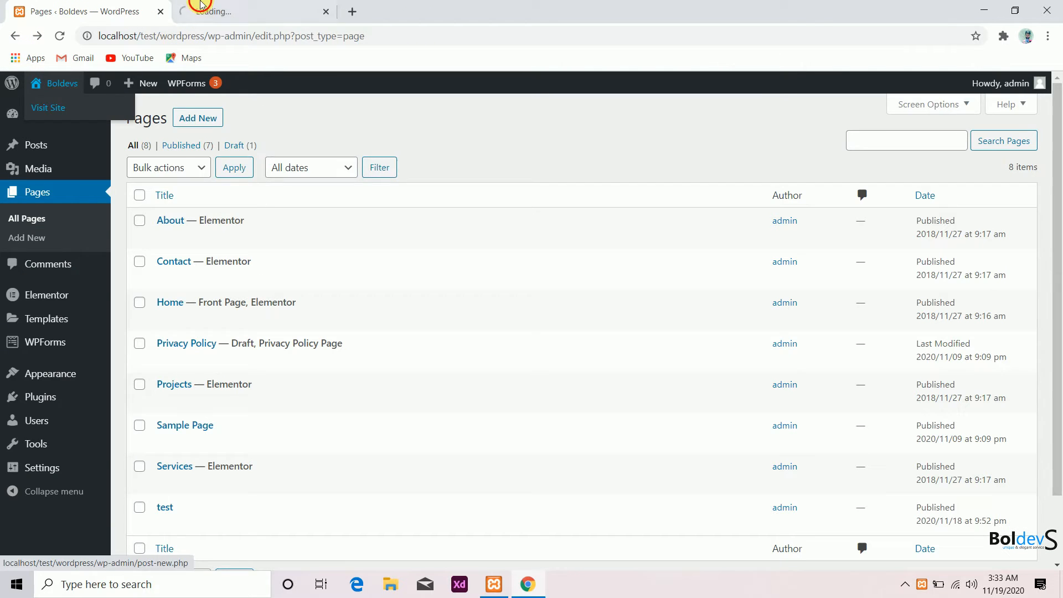
left_click(201, 5)
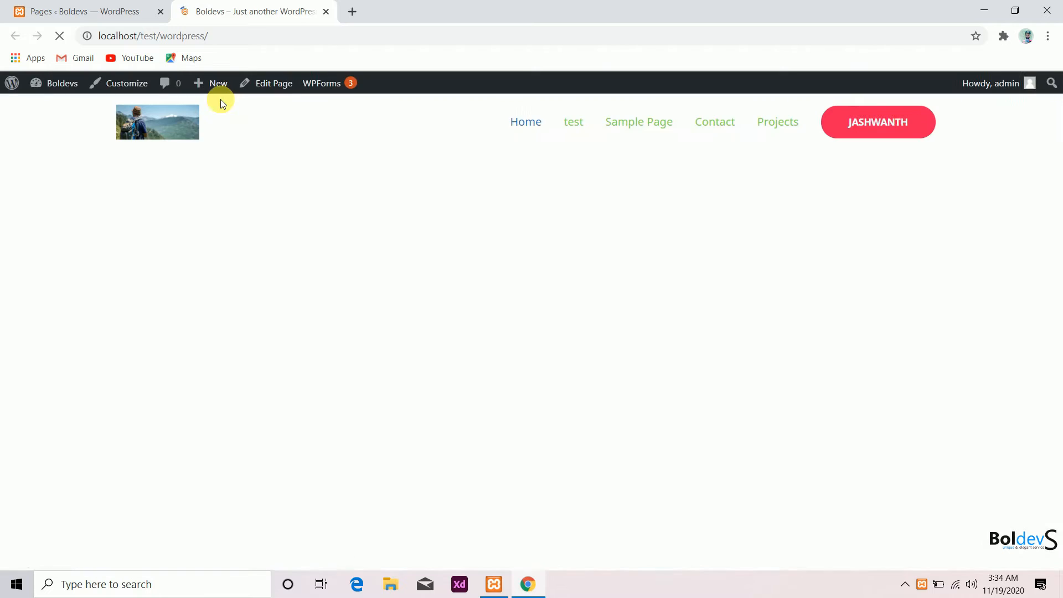
left_click(138, 87)
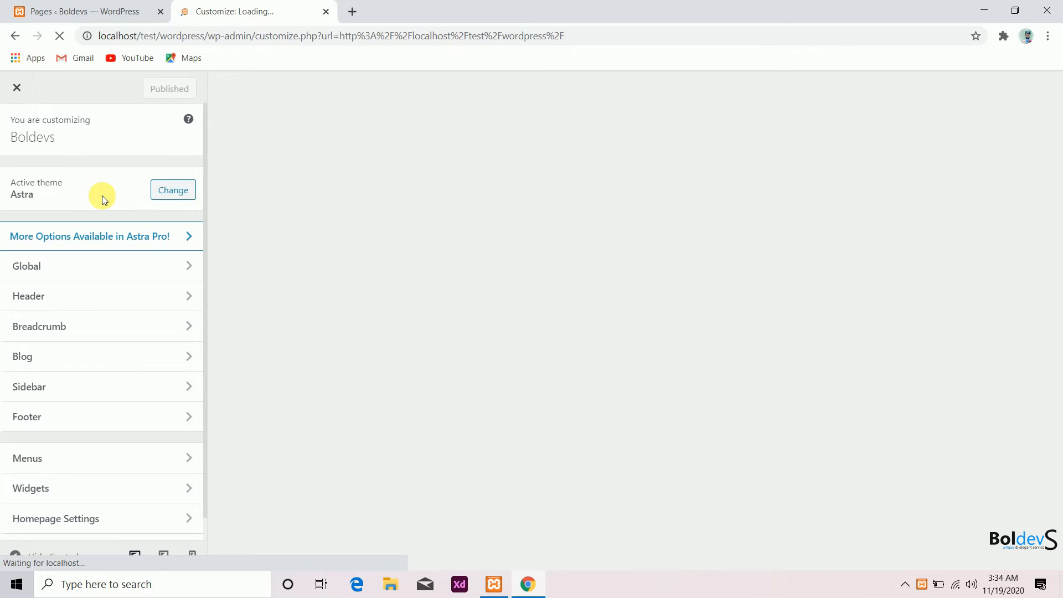
left_click(92, 467)
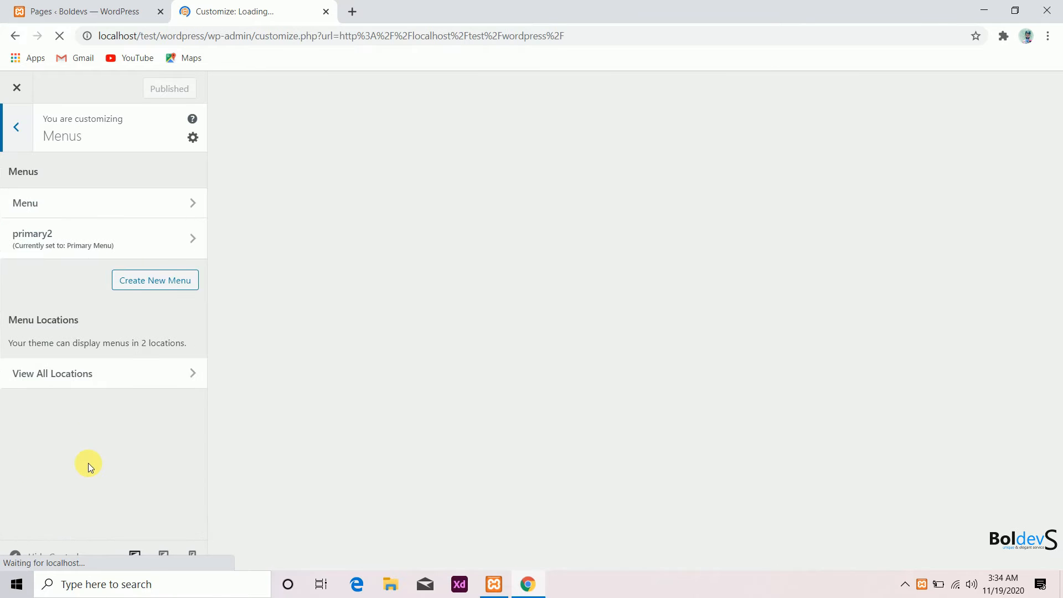
- Create a new menu named primarynew assigned to the Primary Menu location
left_click(138, 288)
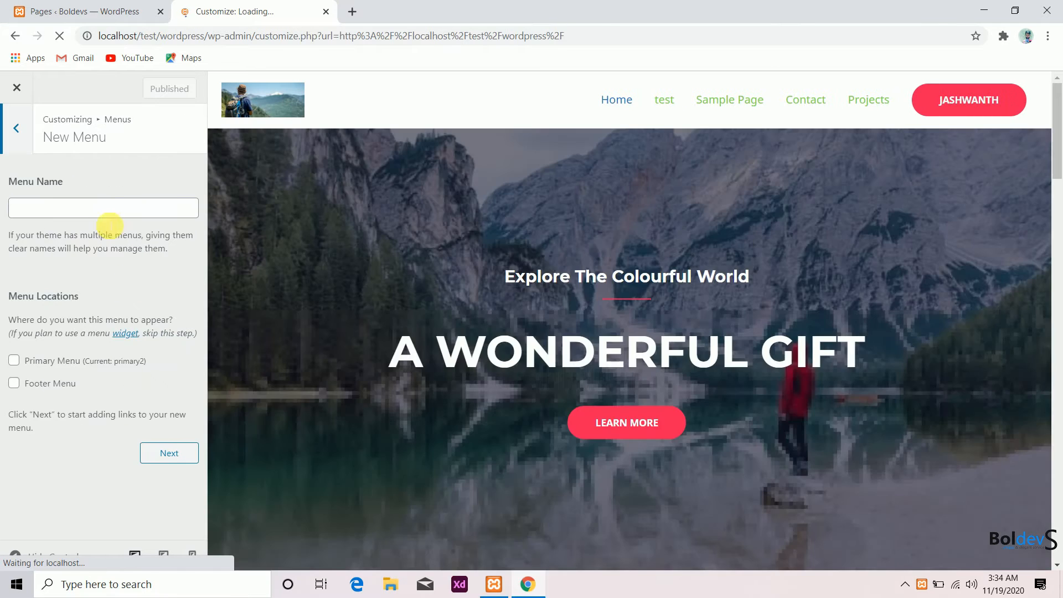
left_click(105, 211)
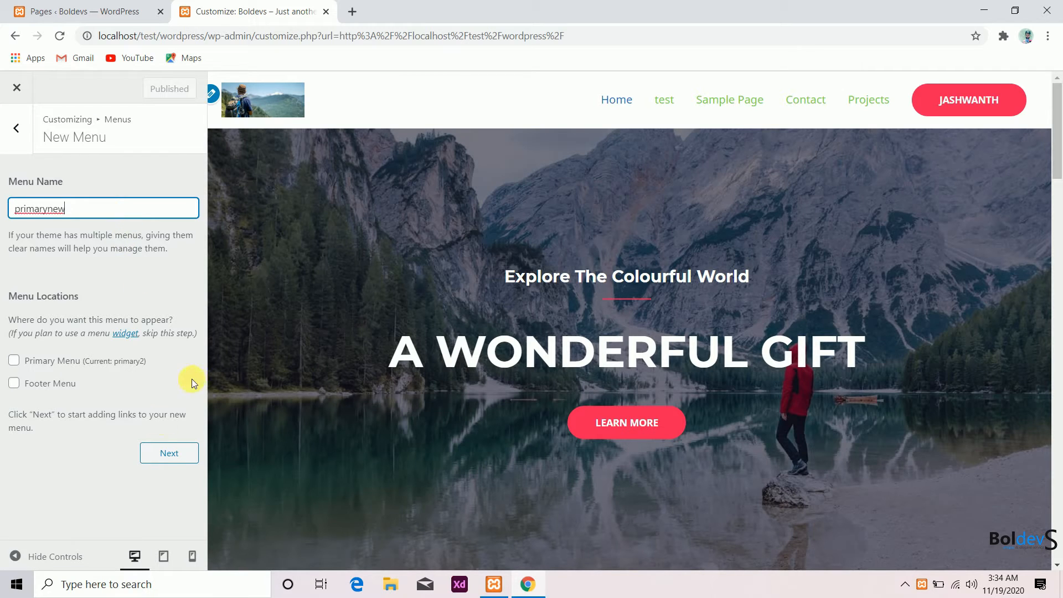
left_click(14, 361)
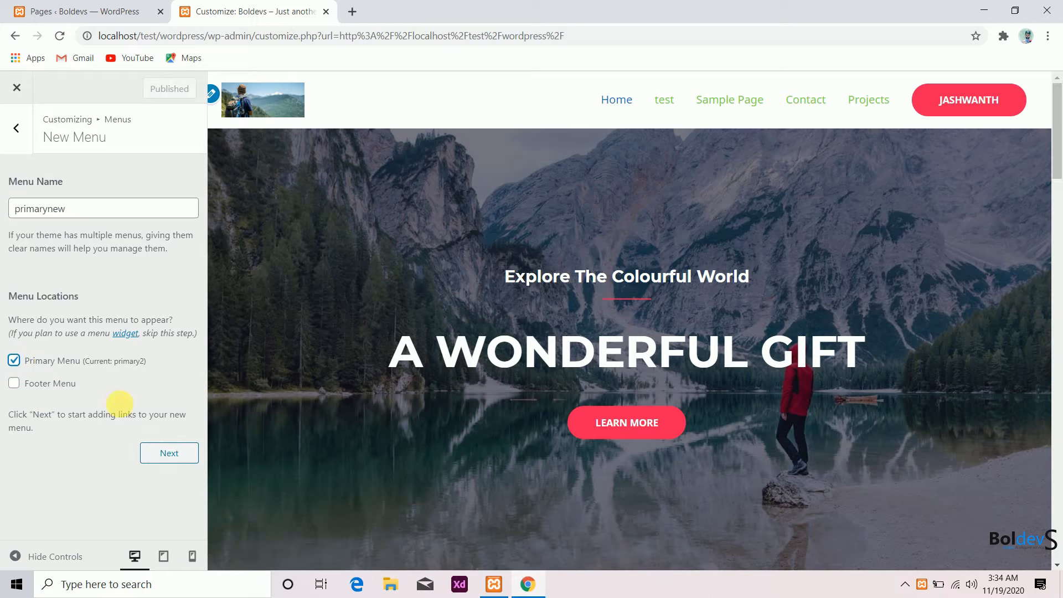
left_click(165, 450)
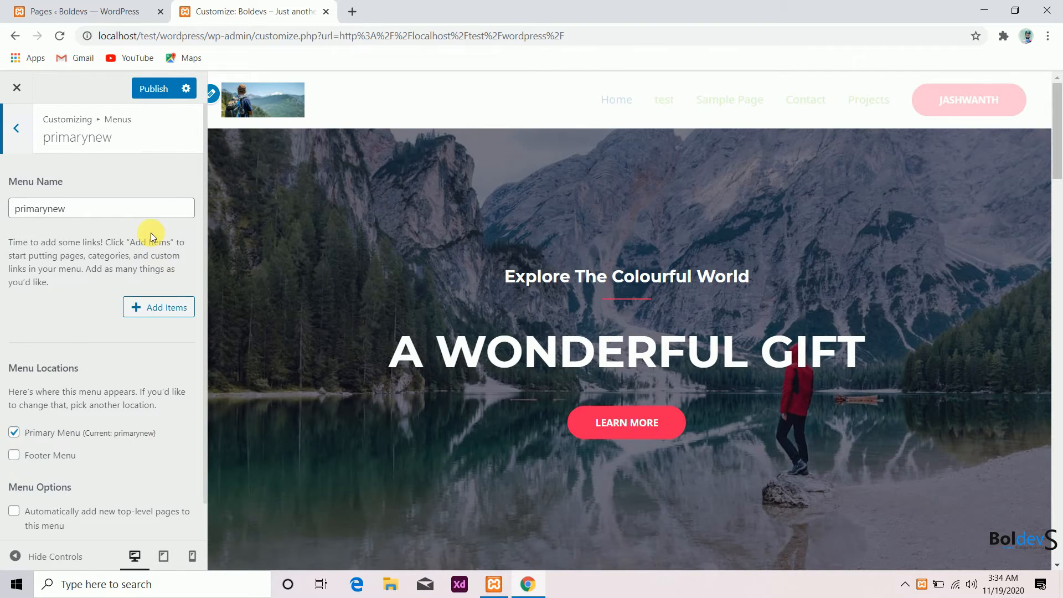
- Add the home3, home4, home5 and contact us pages to the menu and publish it
left_click(158, 311)
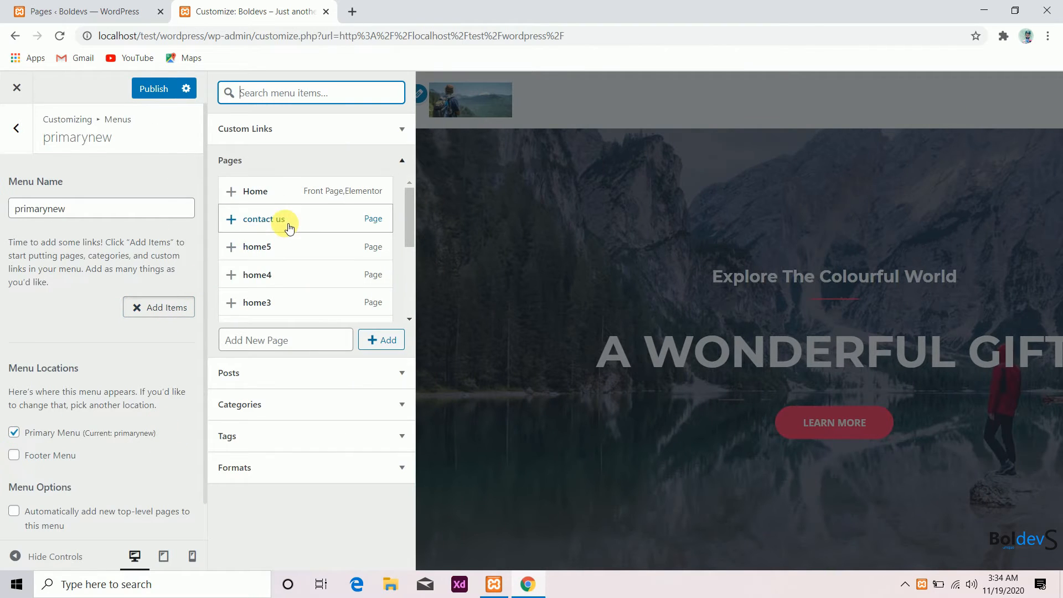
left_click(231, 297)
left_click(234, 277)
left_click(232, 246)
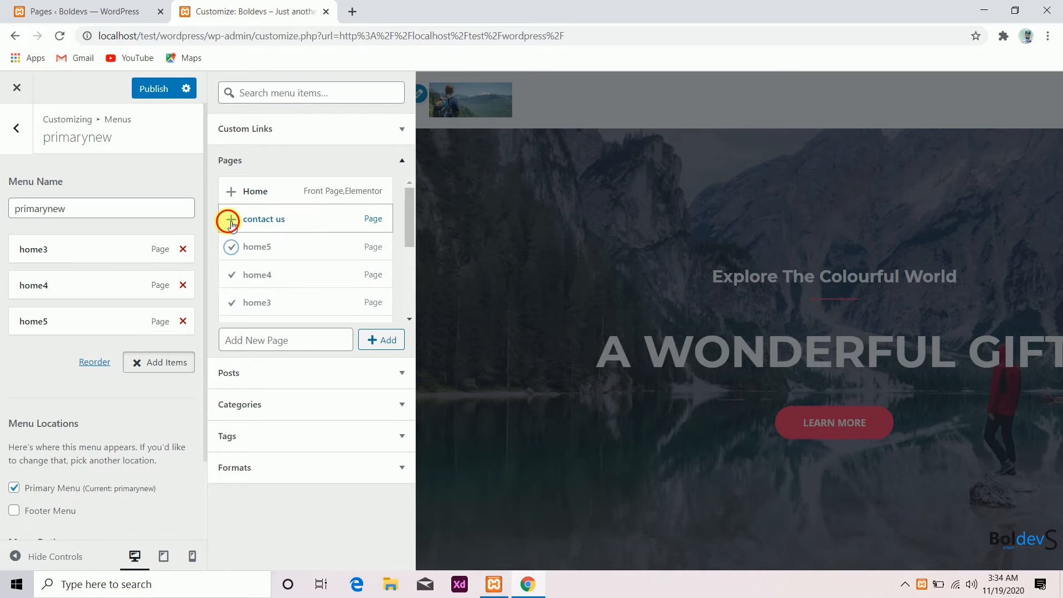
left_click(231, 221)
left_click(151, 86)
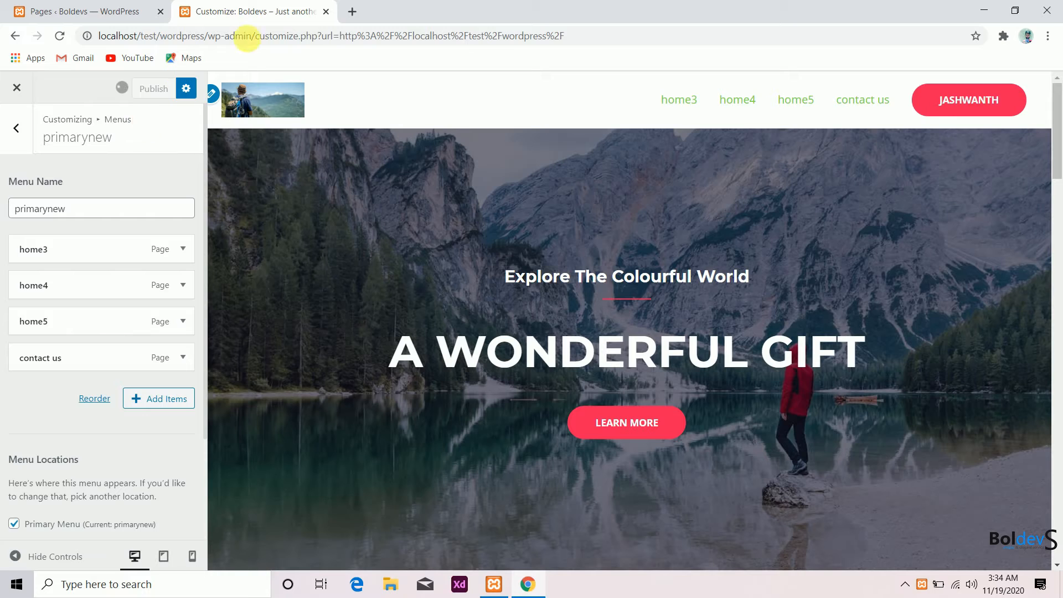
- Open localhost/test/wordpress/ in a new browser tab to view the site, then return to the Customizer tab
left_click(352, 12)
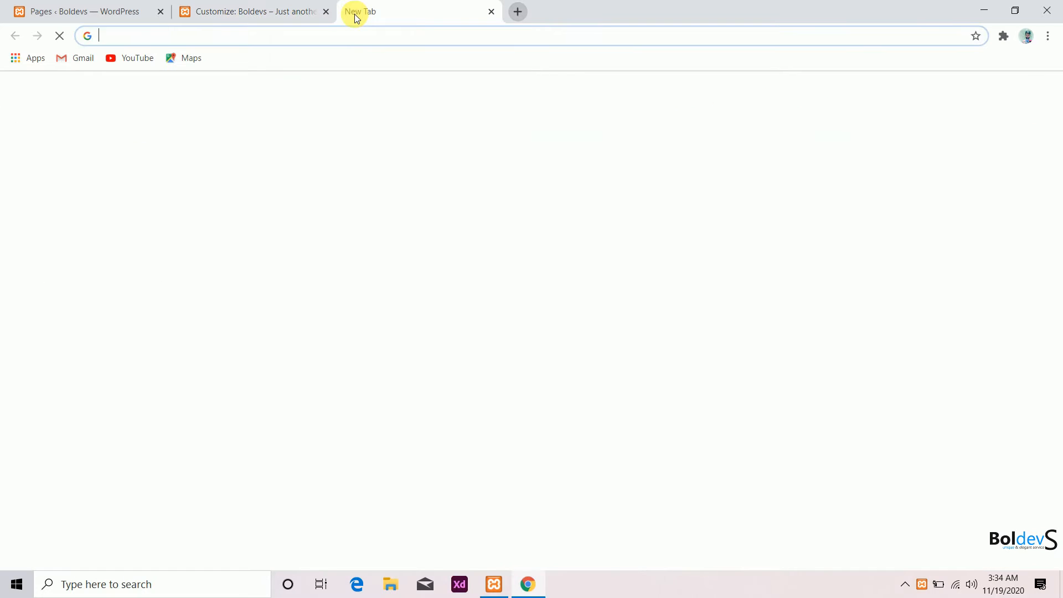
left_click(326, 39)
type("le")
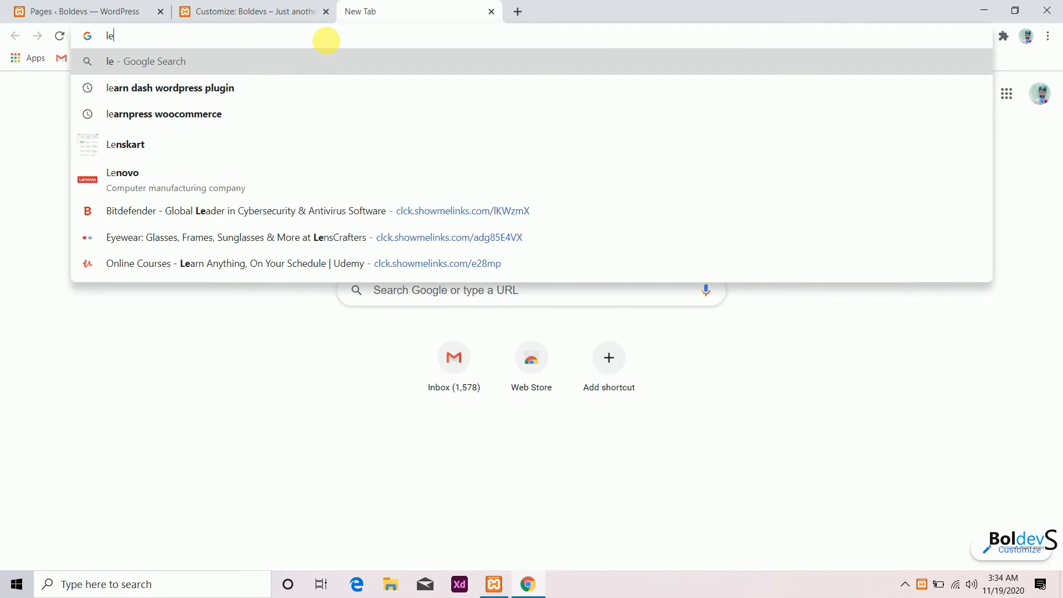
key("BackSpace")
key("BackSpace")
type("localhost")
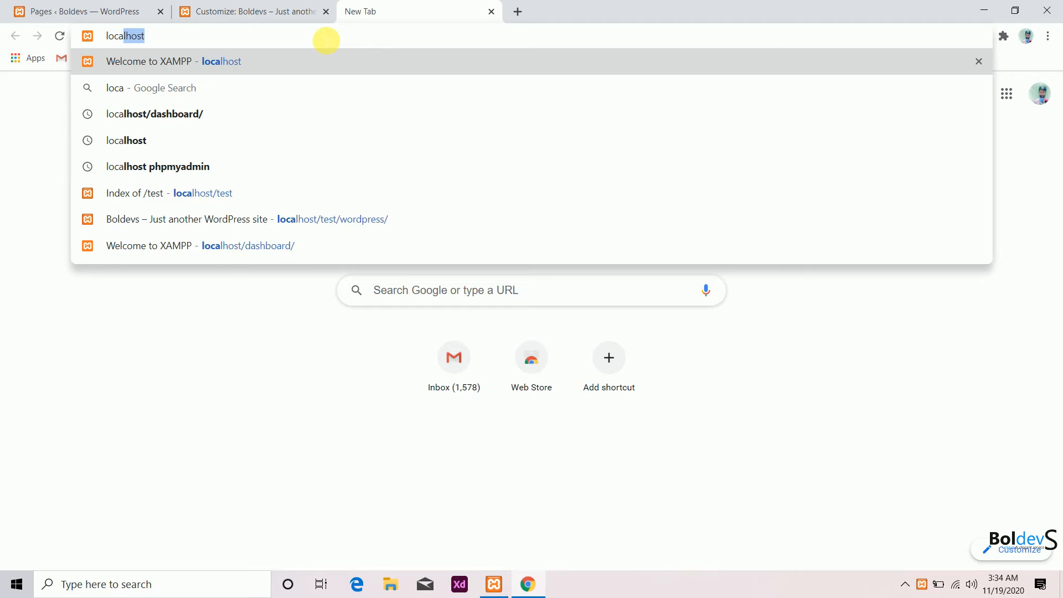
key("Down")
key("Down")
key("Down")
key("Down")
key("Down")
key("Down")
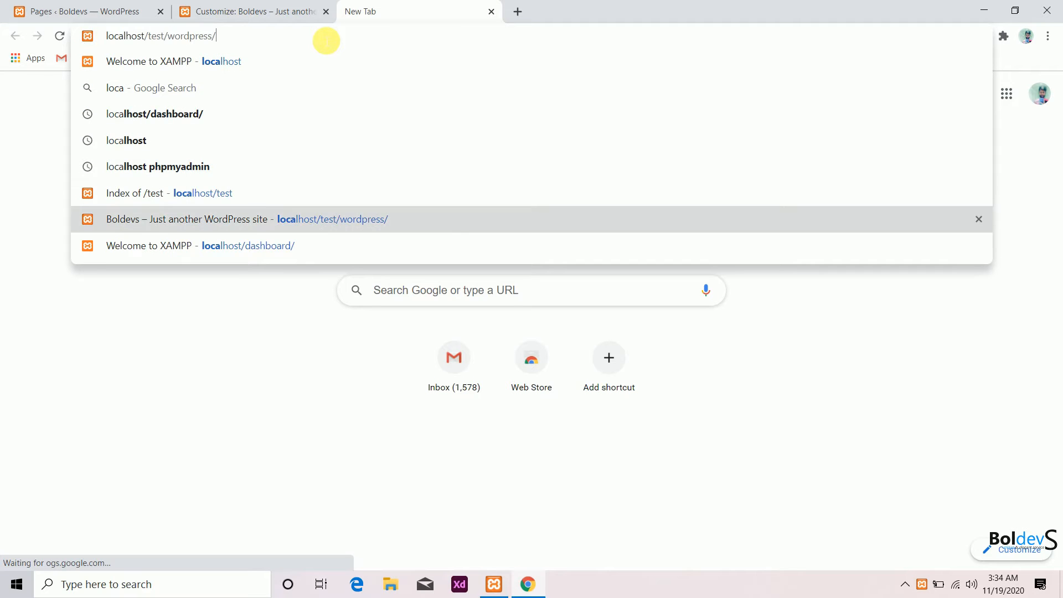
key("Return")
left_click(269, 11)
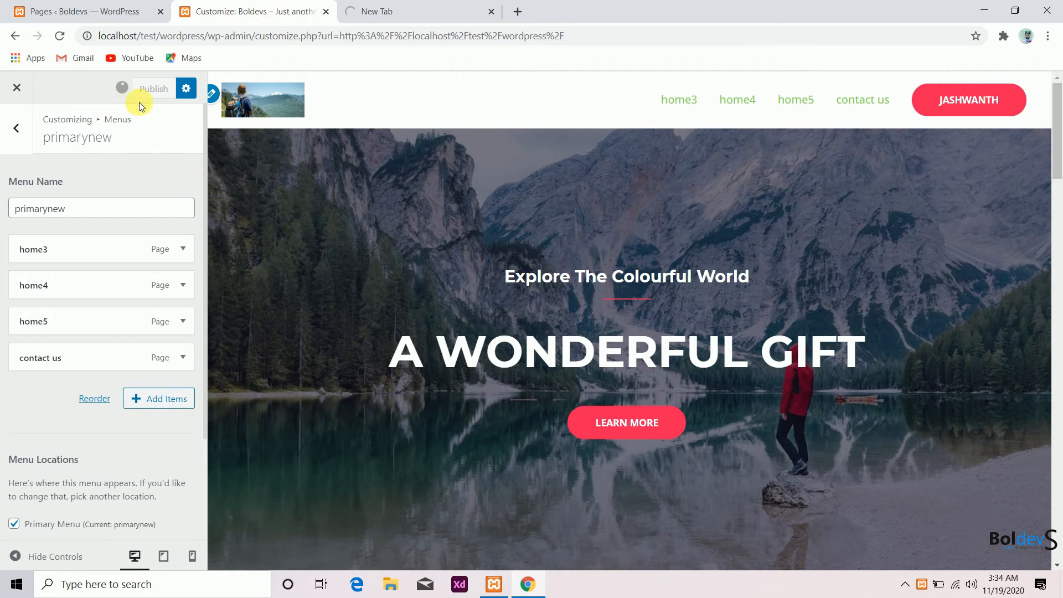
- Compare the live site's header menu in the front-end tab with the Customizer preview
left_click(373, 11)
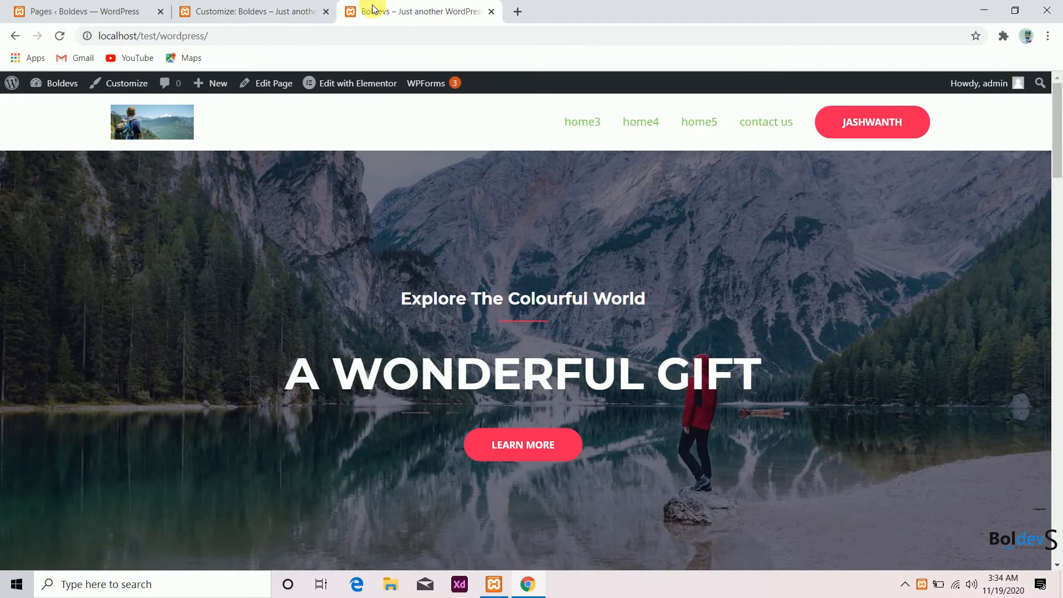
left_click(294, 7)
left_click(463, 7)
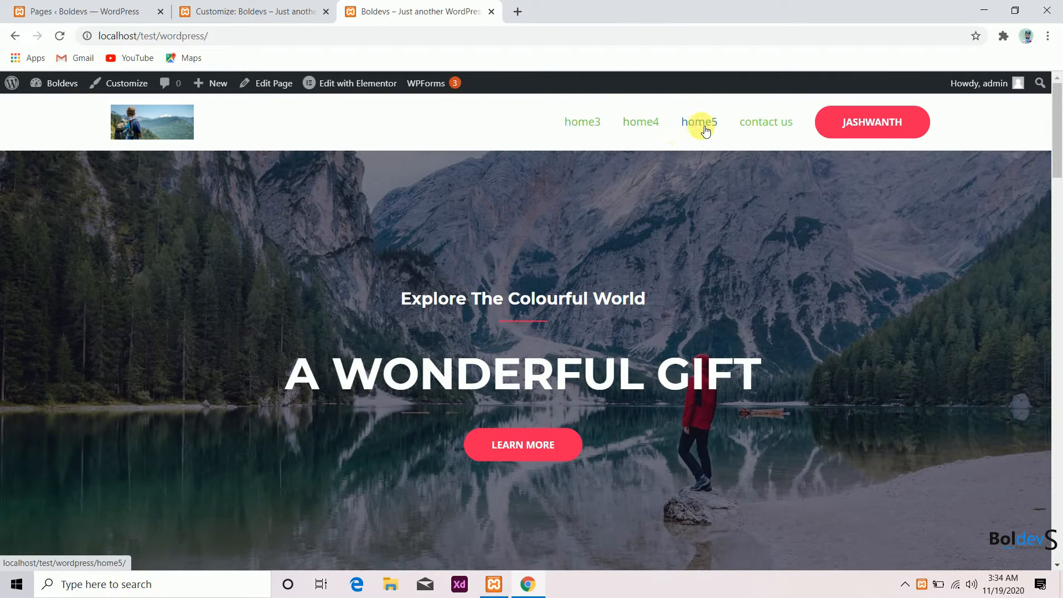
left_click(271, 5)
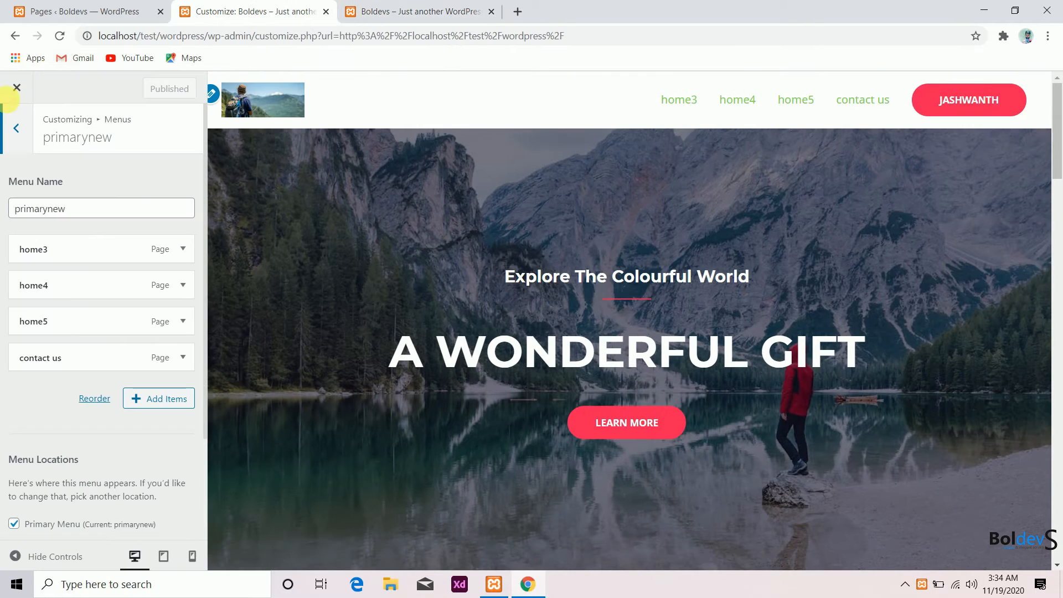
- Set the primary menu's last item to Search in the header settings and publish the change
left_click(12, 129)
left_click(13, 130)
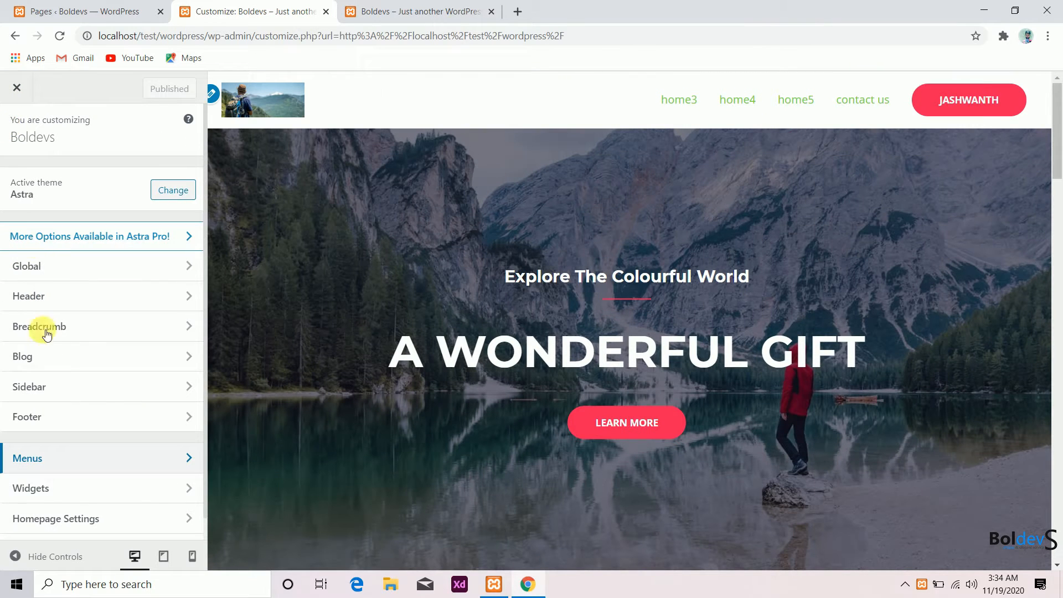
scroll(76, 505, "down", 1)
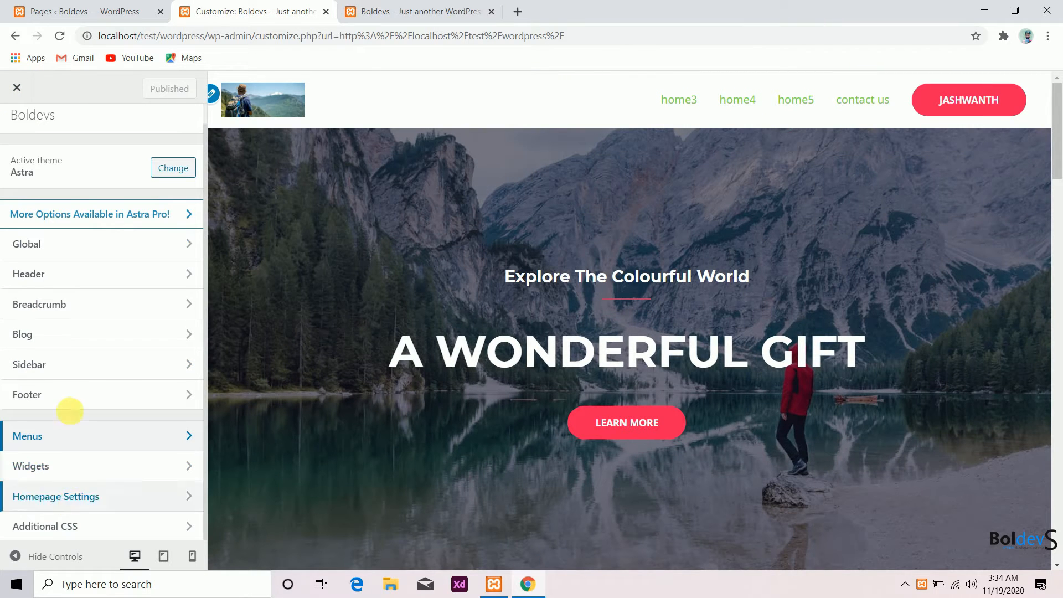
left_click(65, 282)
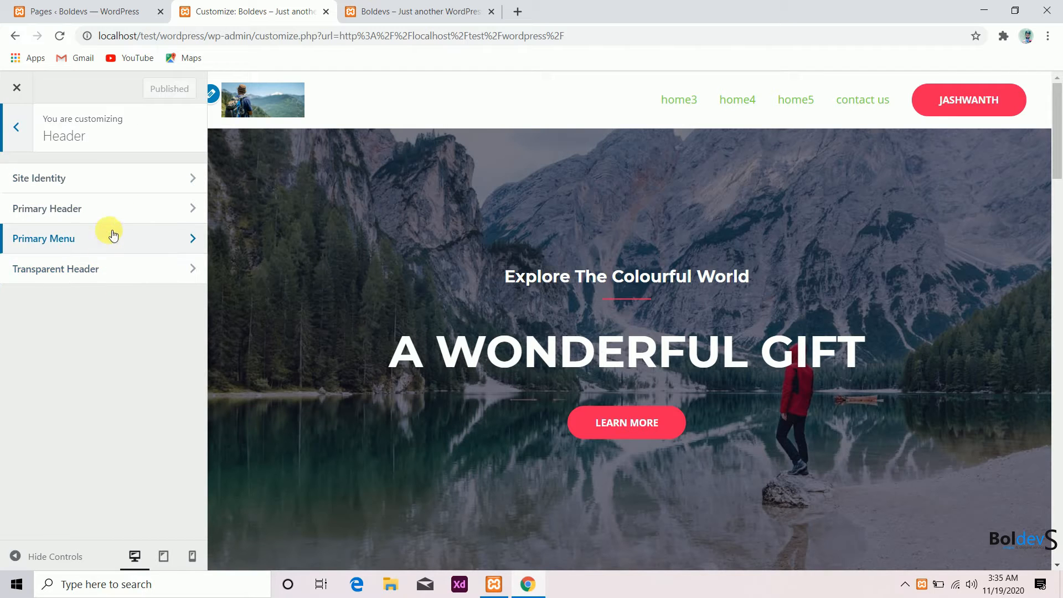
left_click(118, 212)
left_click(33, 136)
left_click(78, 236)
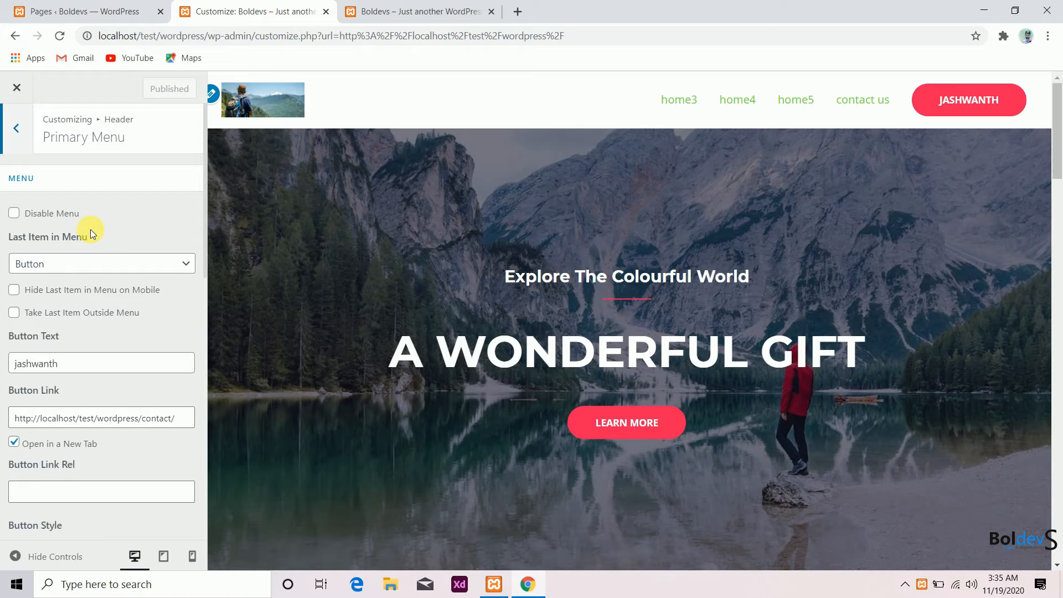
left_click(59, 270)
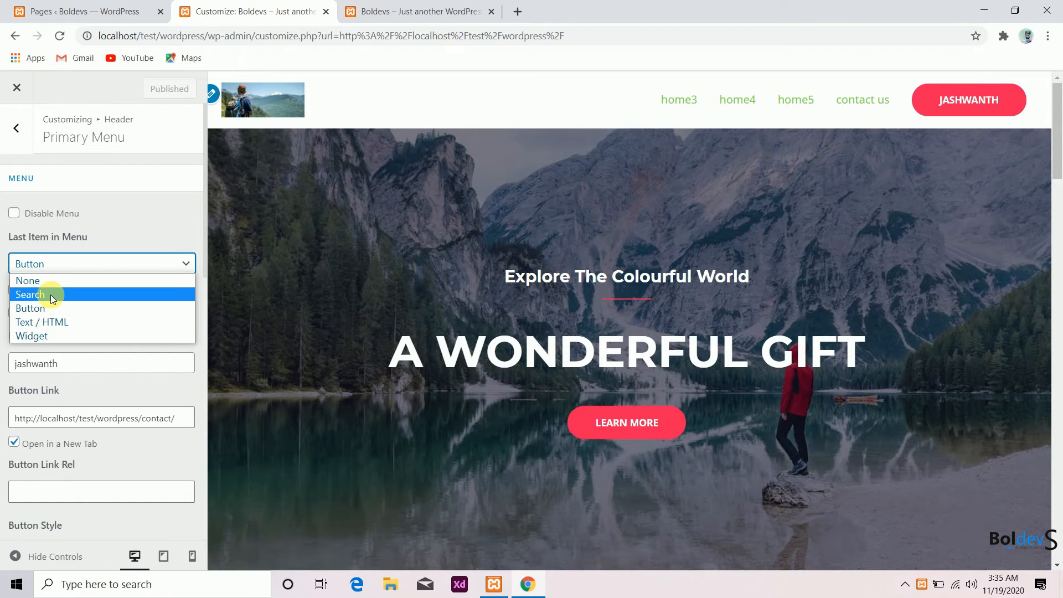
left_click(51, 294)
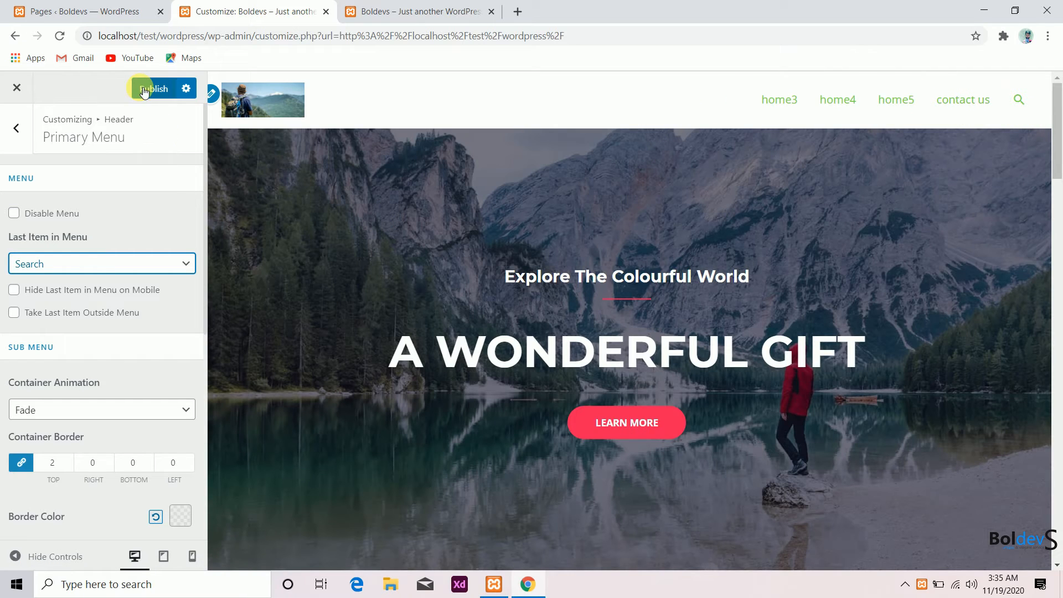
left_click(144, 90)
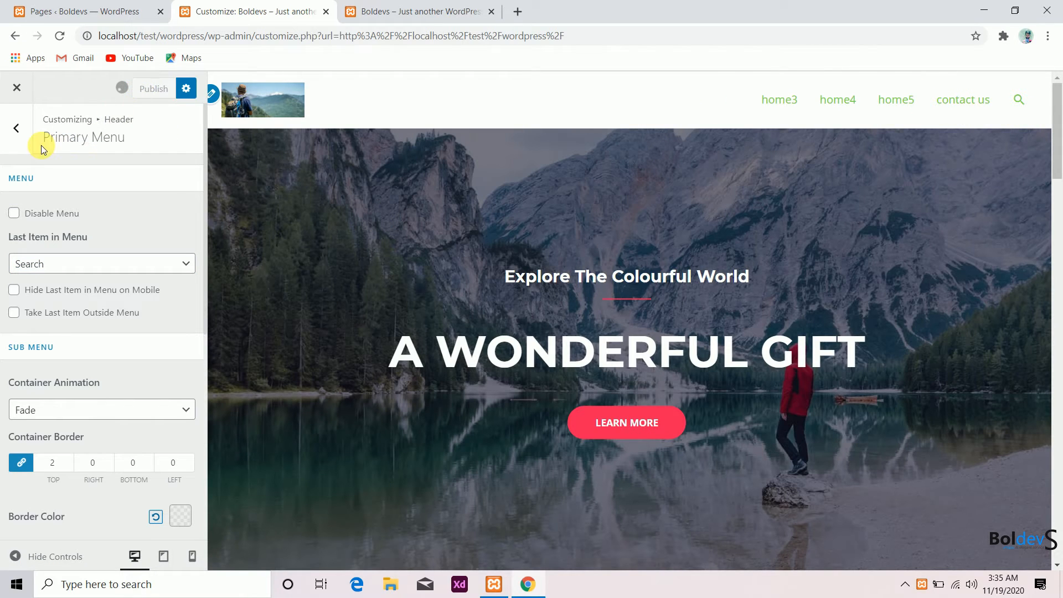
- Replace the footer bar's Section 1 custom text with the site owner's name and switch to the third footer bar layout
left_click(24, 141)
left_click(24, 140)
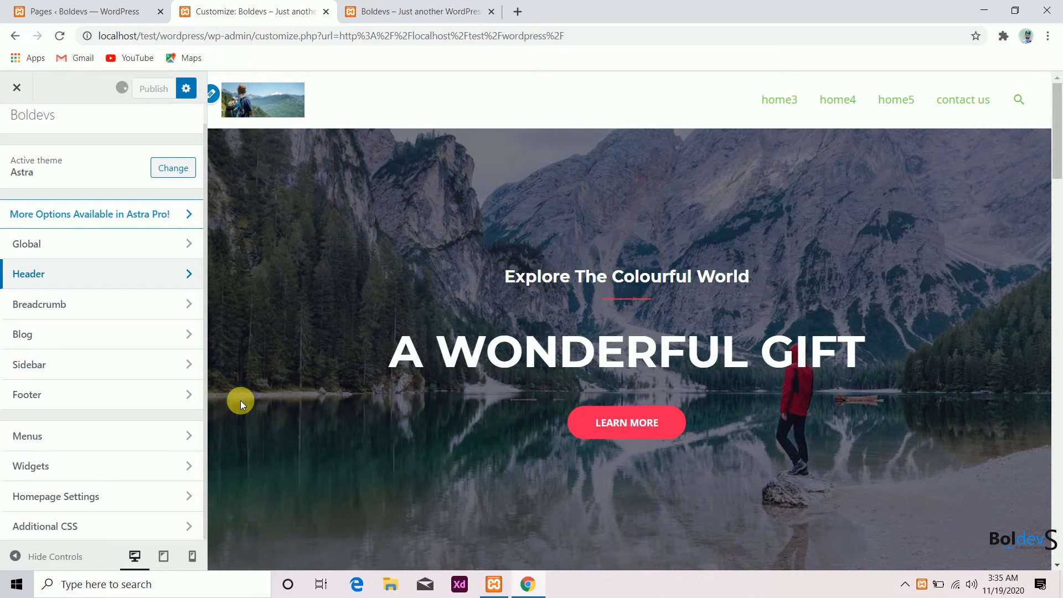
scroll(450, 378, "down", 5)
scroll(451, 378, "down", 15)
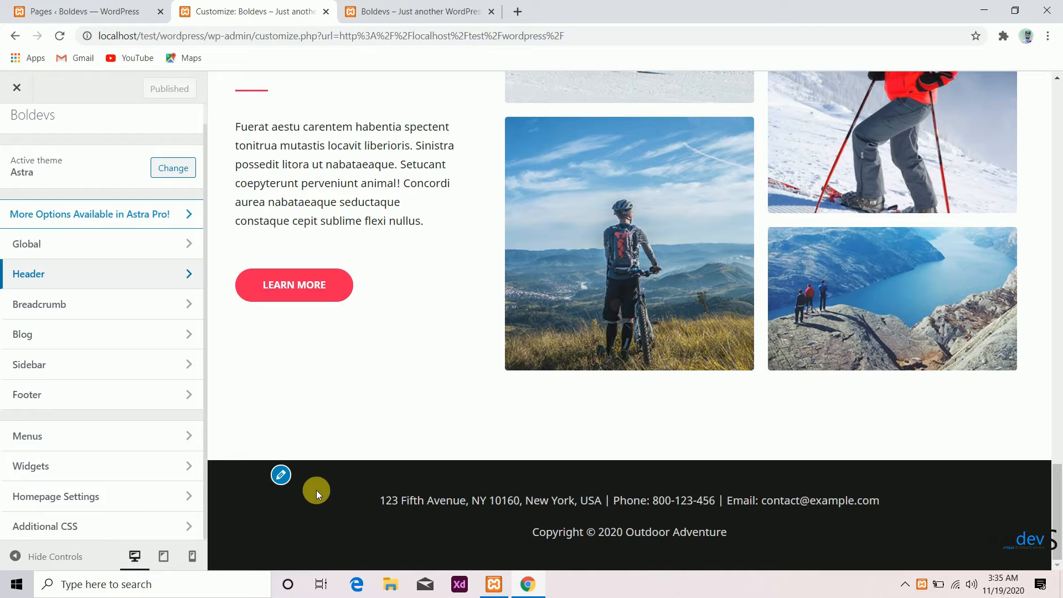
left_click(282, 475)
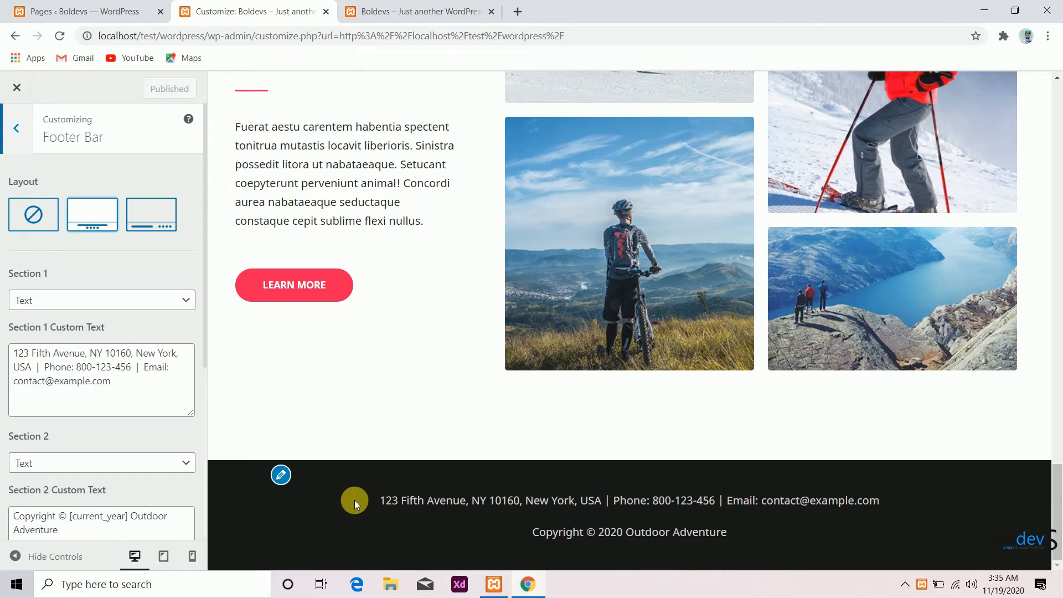
left_click_drag(123, 389, 1, 344)
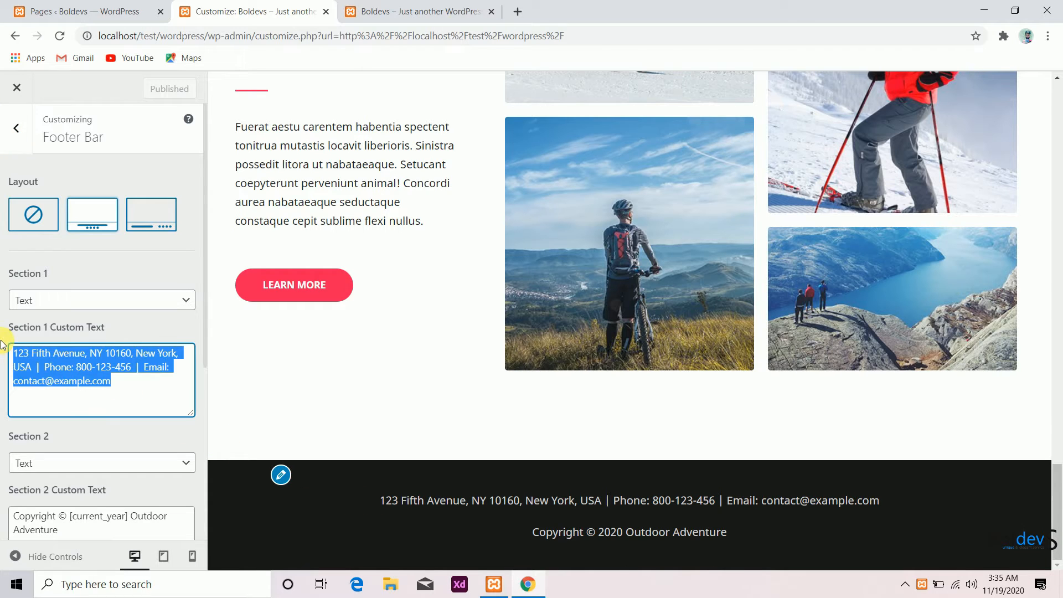
key("BackSpace")
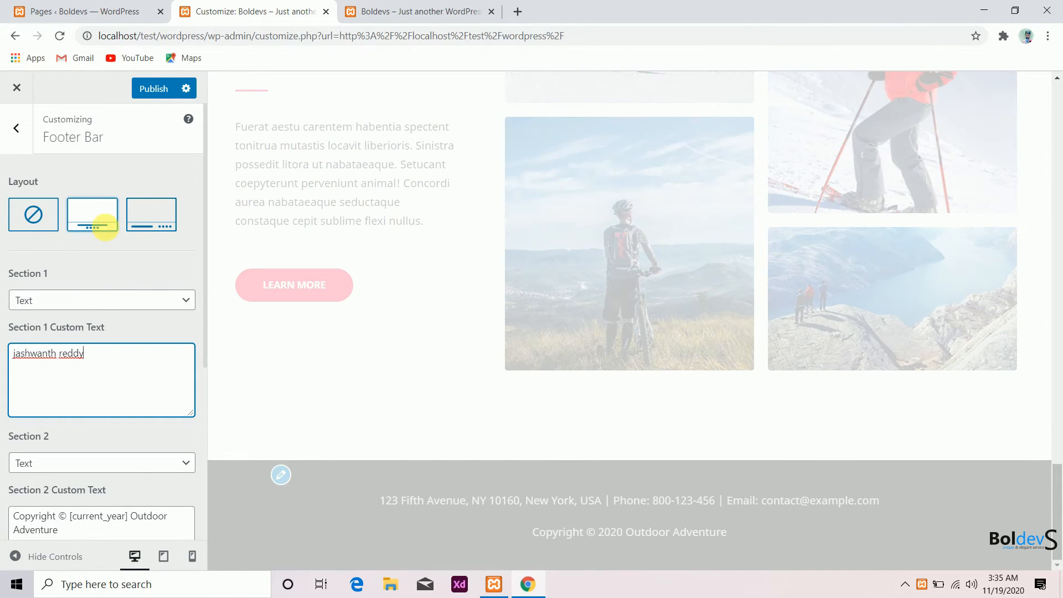
left_click(155, 222)
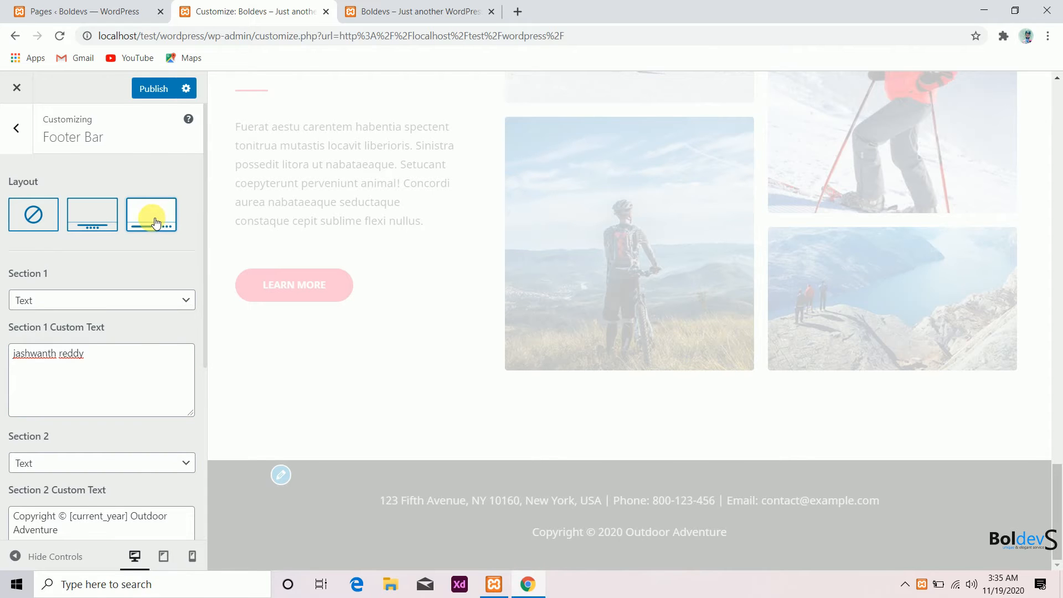
left_click(16, 129)
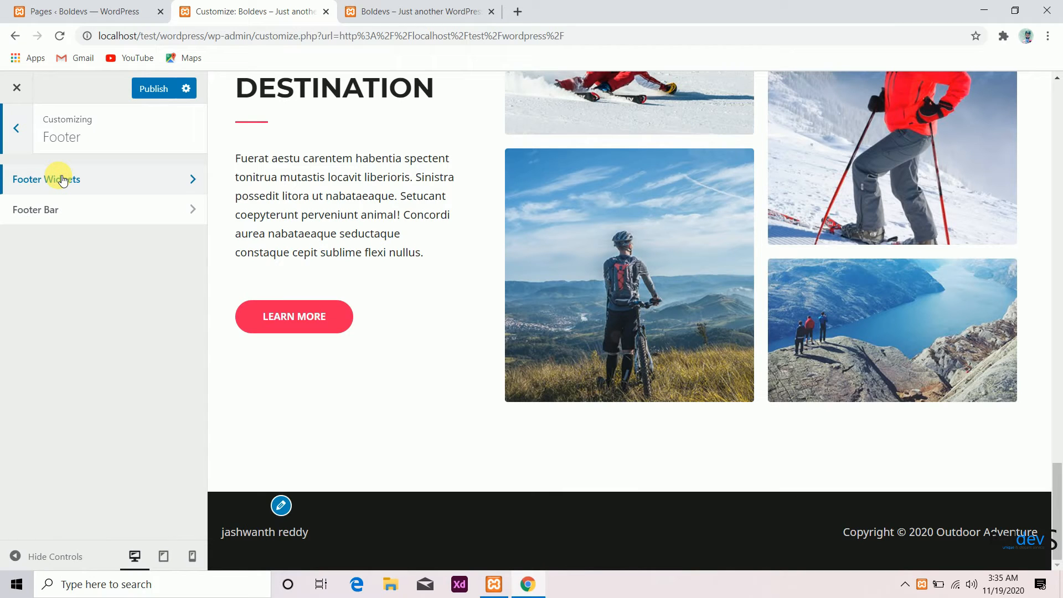
- Enable the four-column footer widgets layout and set its top border size to 299
left_click(62, 179)
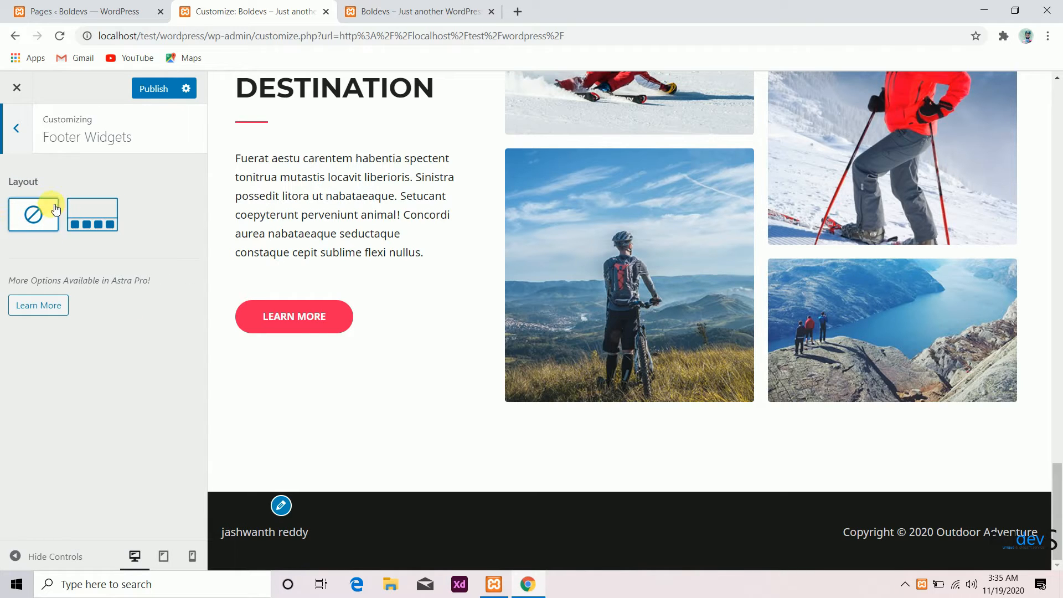
left_click(96, 221)
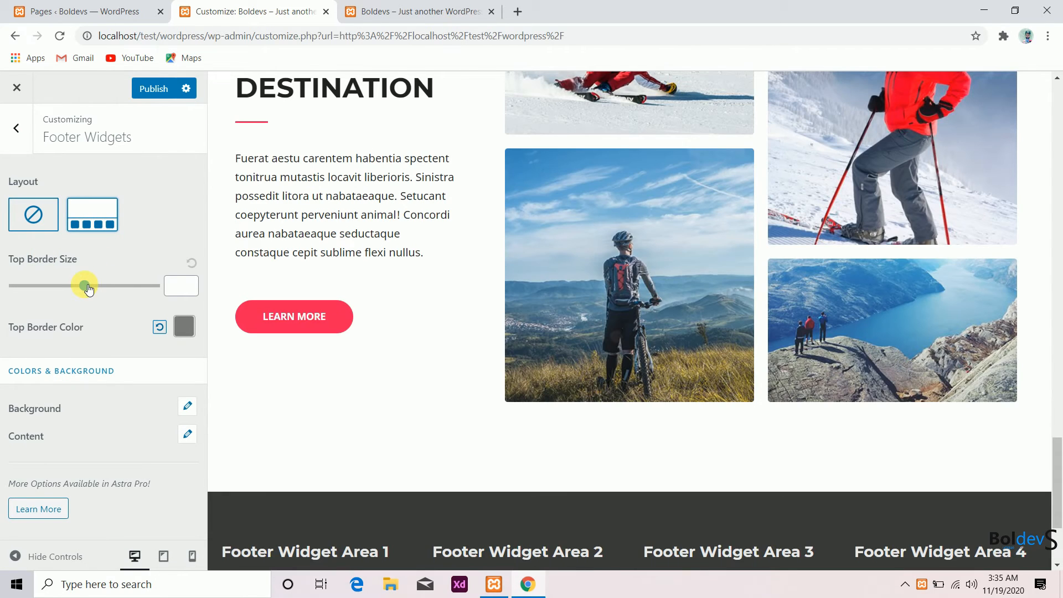
left_click_drag(89, 289, 92, 288)
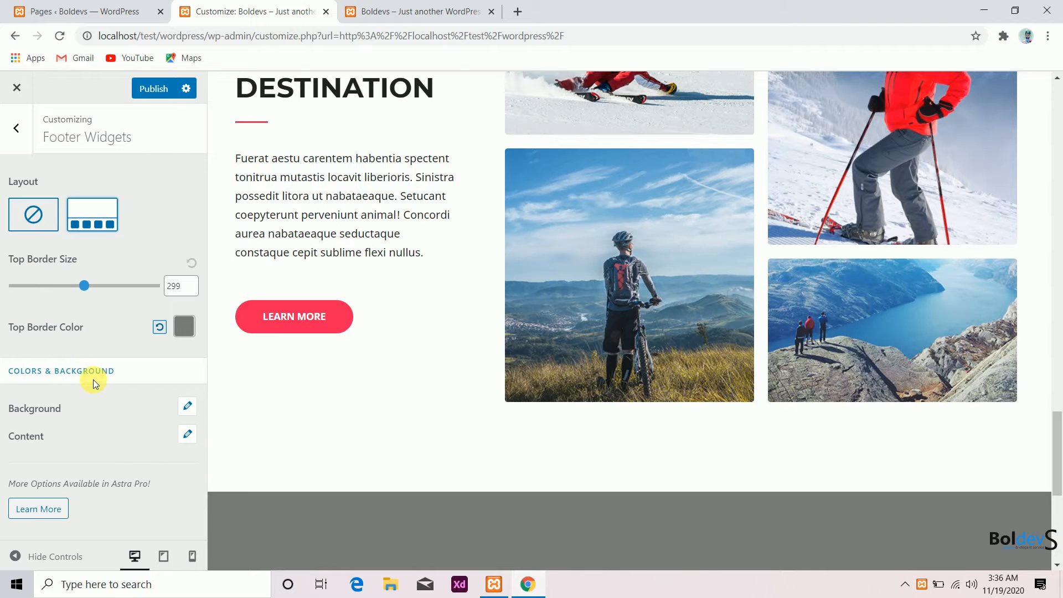
- Set the footer widgets background color to blue #1e73be
left_click(188, 407)
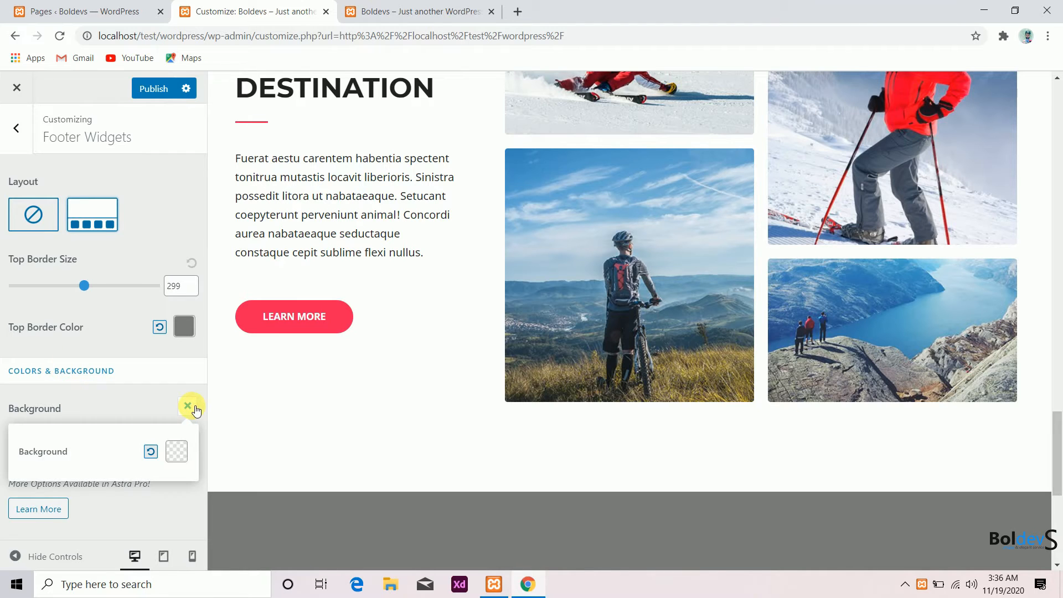
left_click(179, 456)
scroll(119, 498, "down", 4)
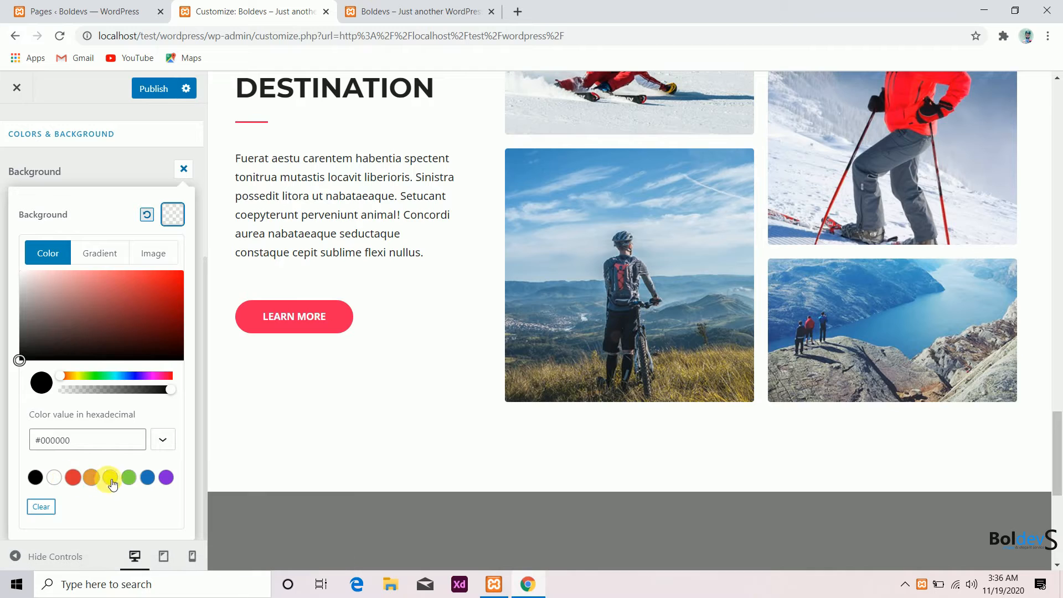
left_click(133, 483)
left_click(147, 477)
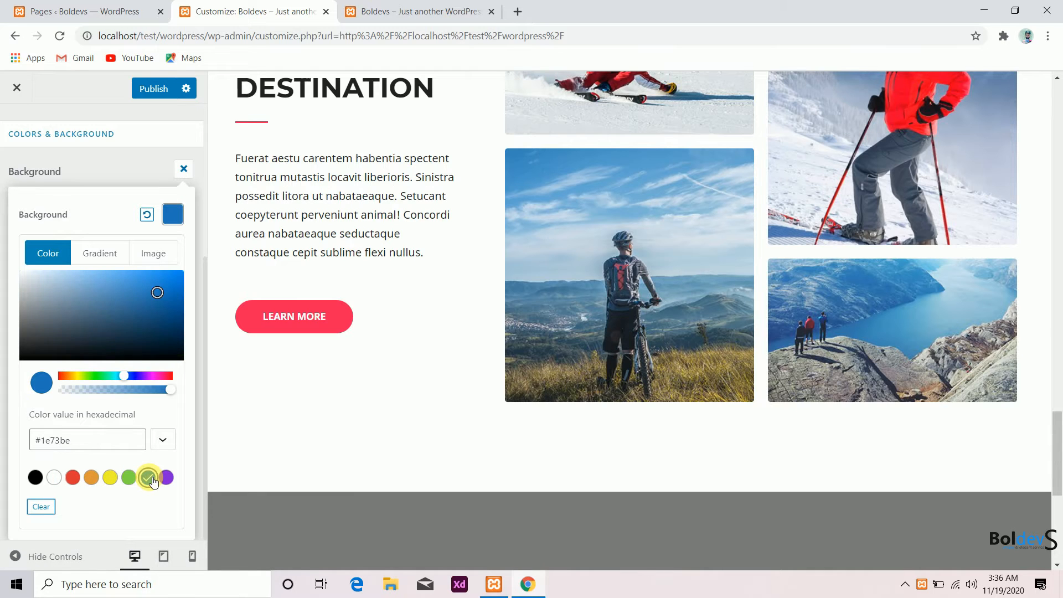
left_click(124, 166)
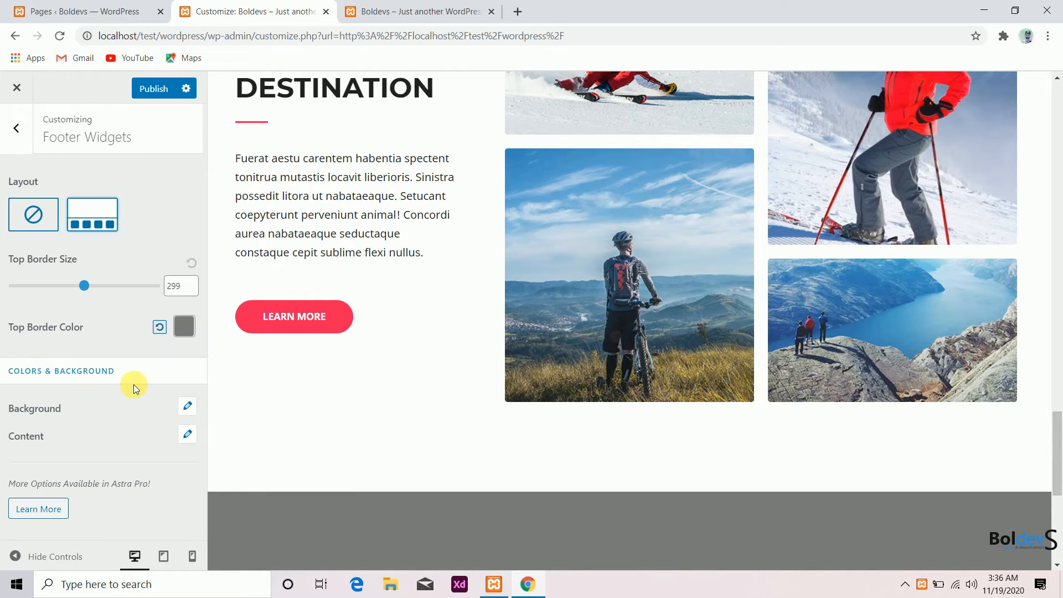
- Set the footer widgets' top border size to 0
scroll(313, 444, "down", 7)
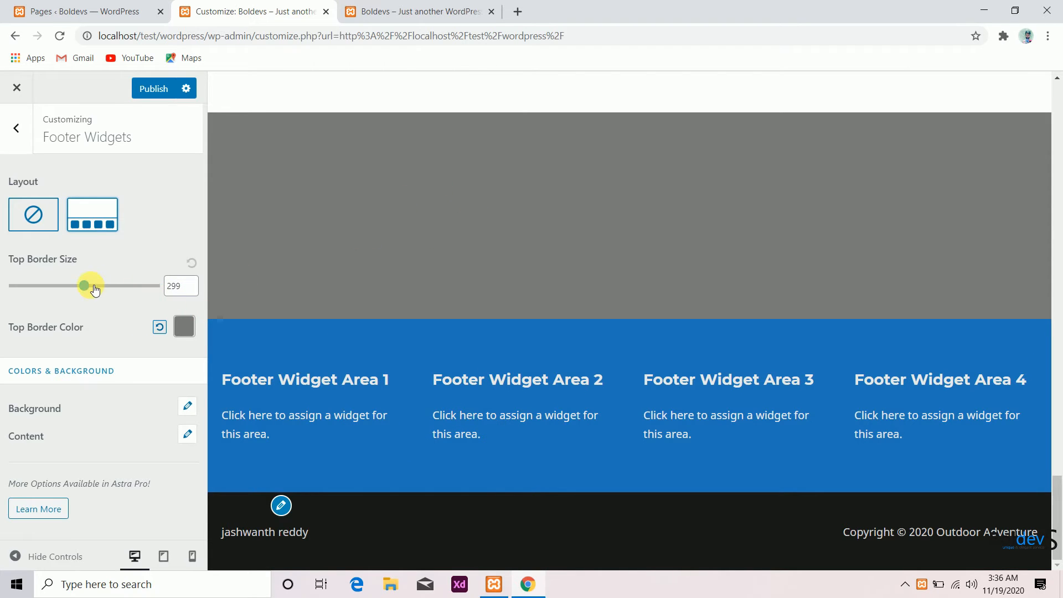
left_click_drag(92, 288, 13, 286)
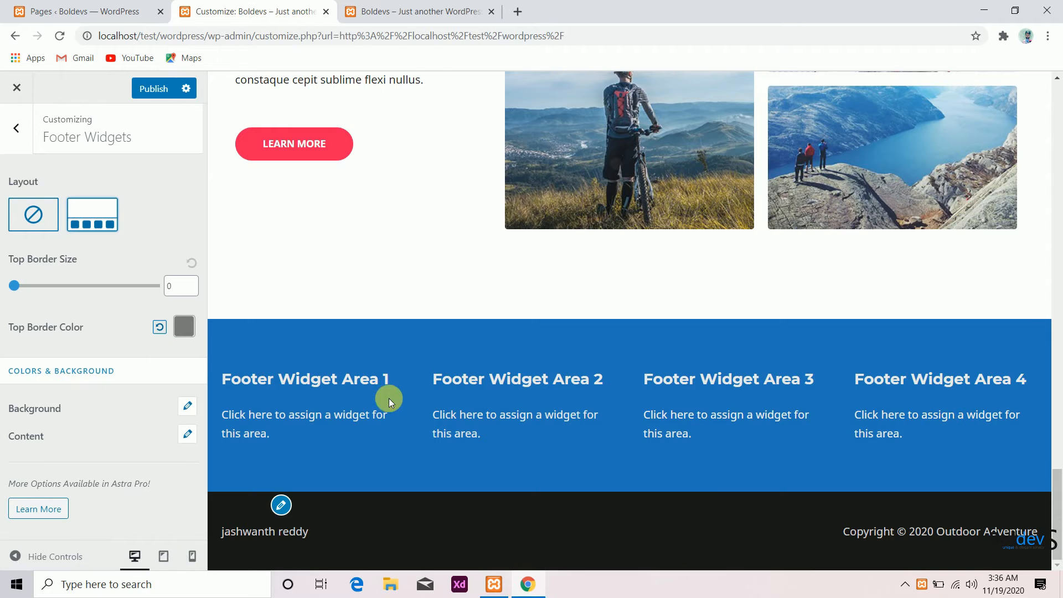
- Add a Search widget to Footer Widget Area 1
left_click(188, 434)
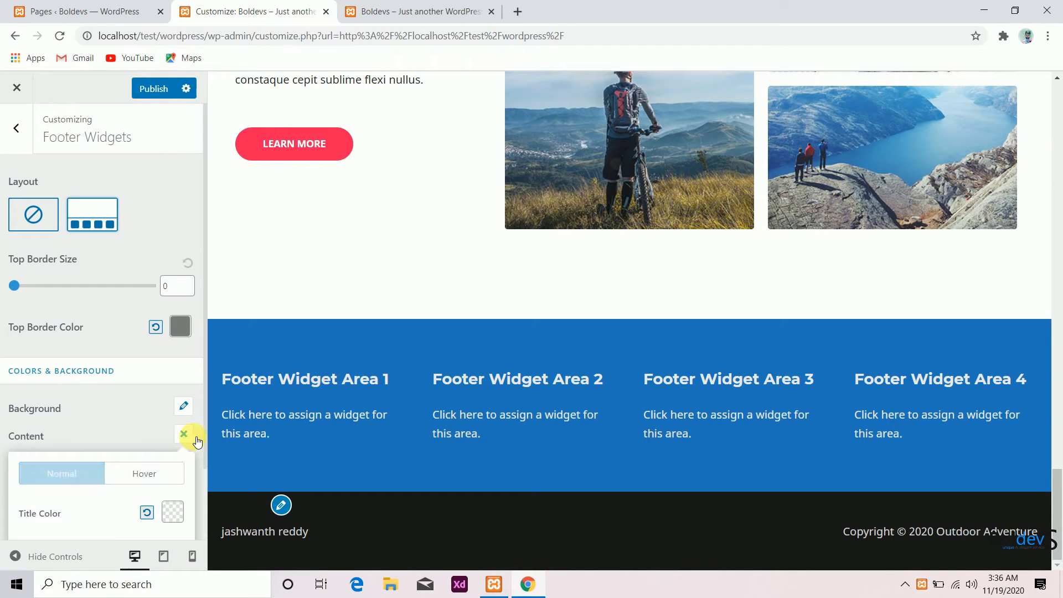
left_click(16, 131)
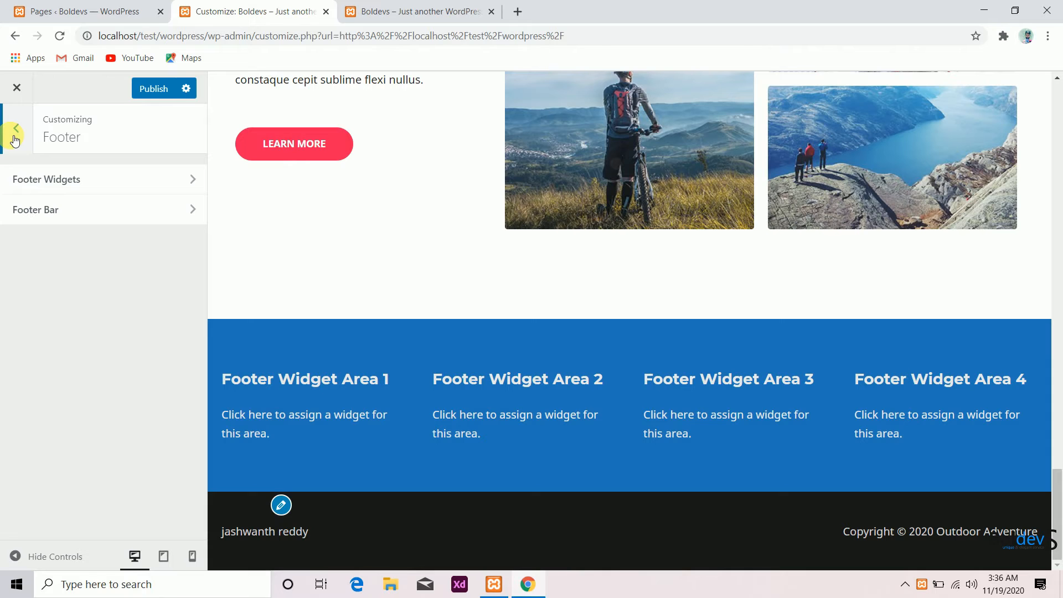
left_click(15, 139)
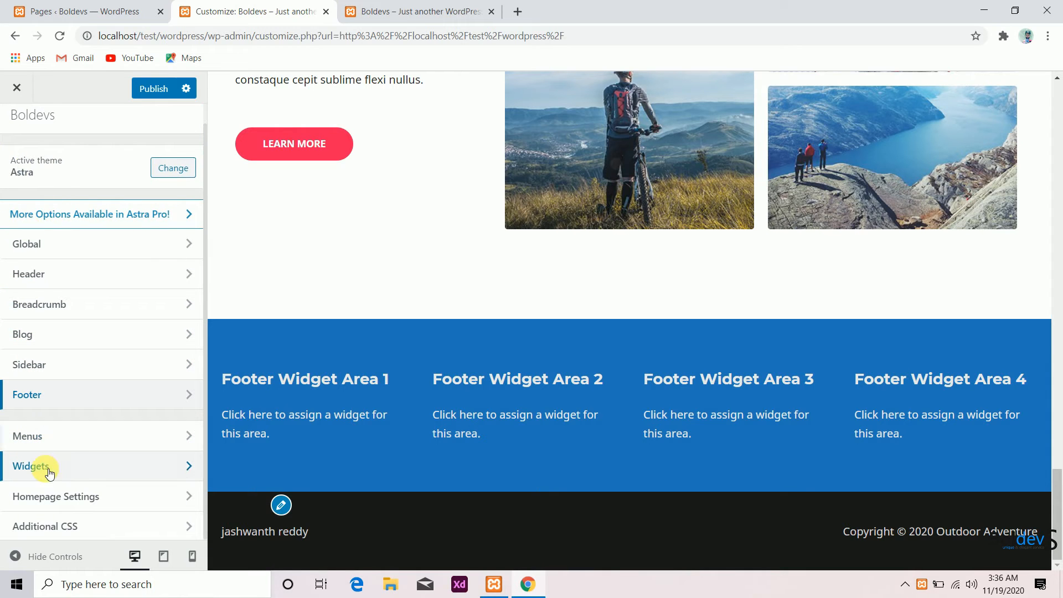
left_click(123, 478)
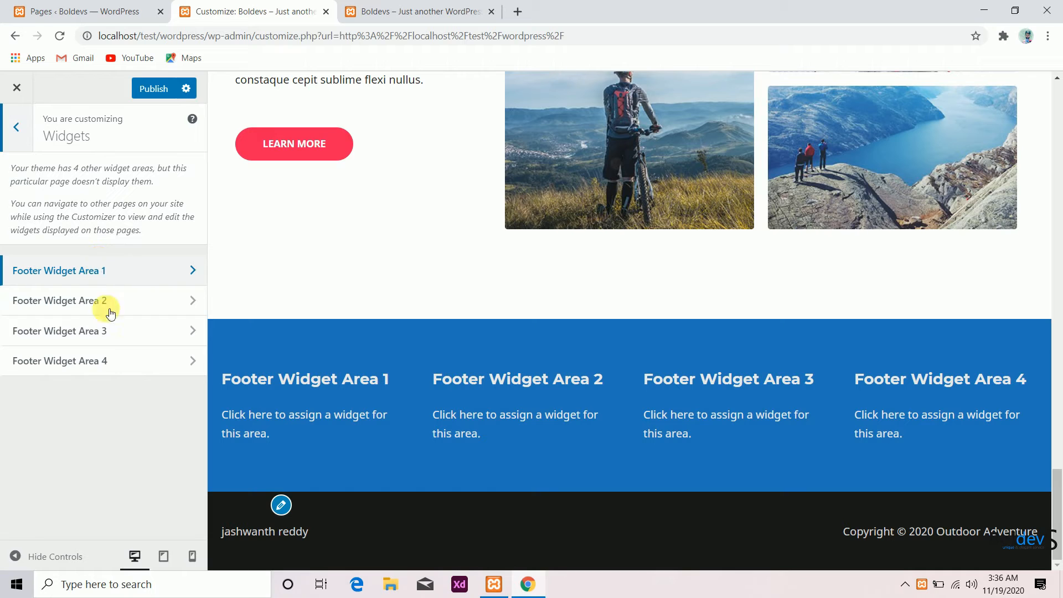
left_click(133, 272)
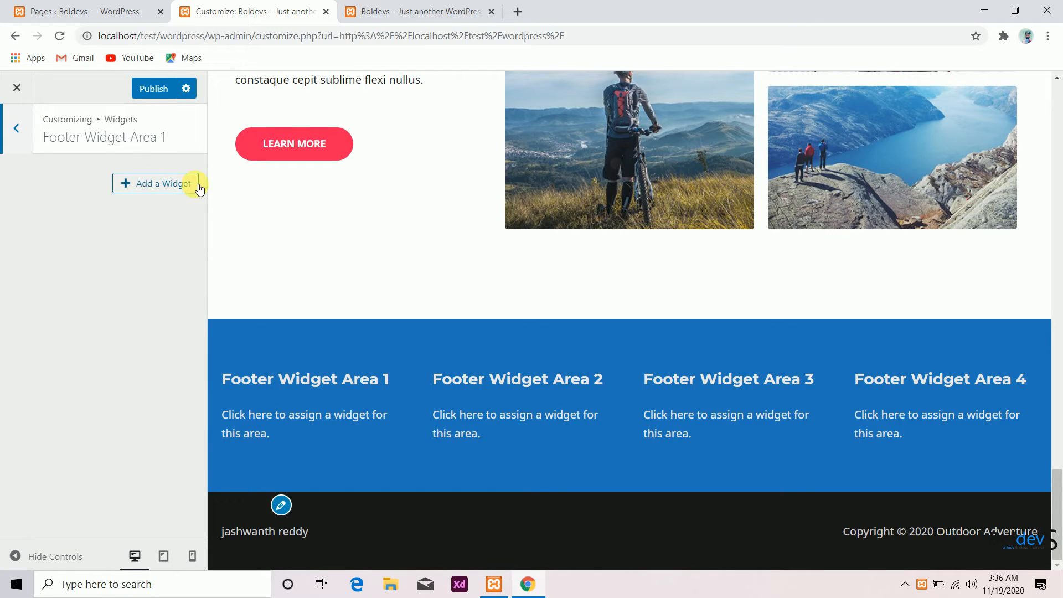
left_click(178, 187)
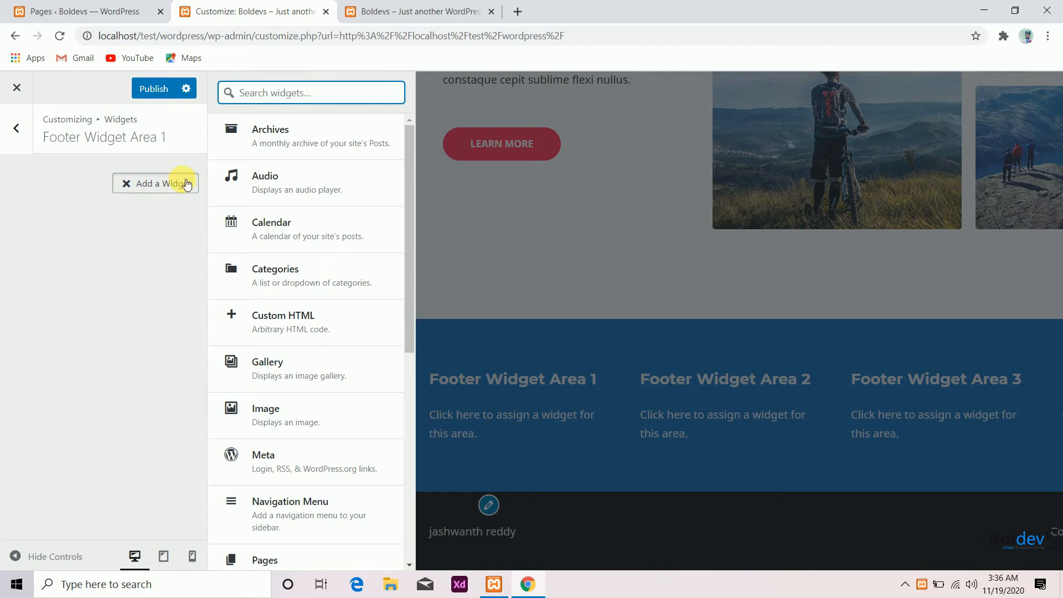
scroll(266, 303, "down", 5)
scroll(263, 302, "up", 1)
scroll(277, 306, "down", 3)
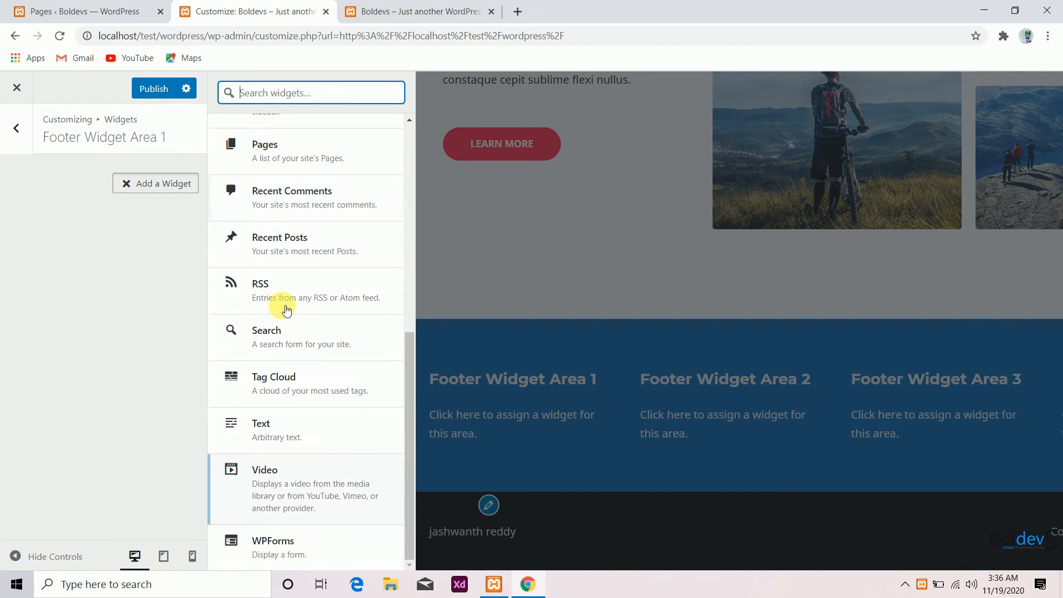
scroll(281, 434, "up", 3)
scroll(280, 434, "down", 3)
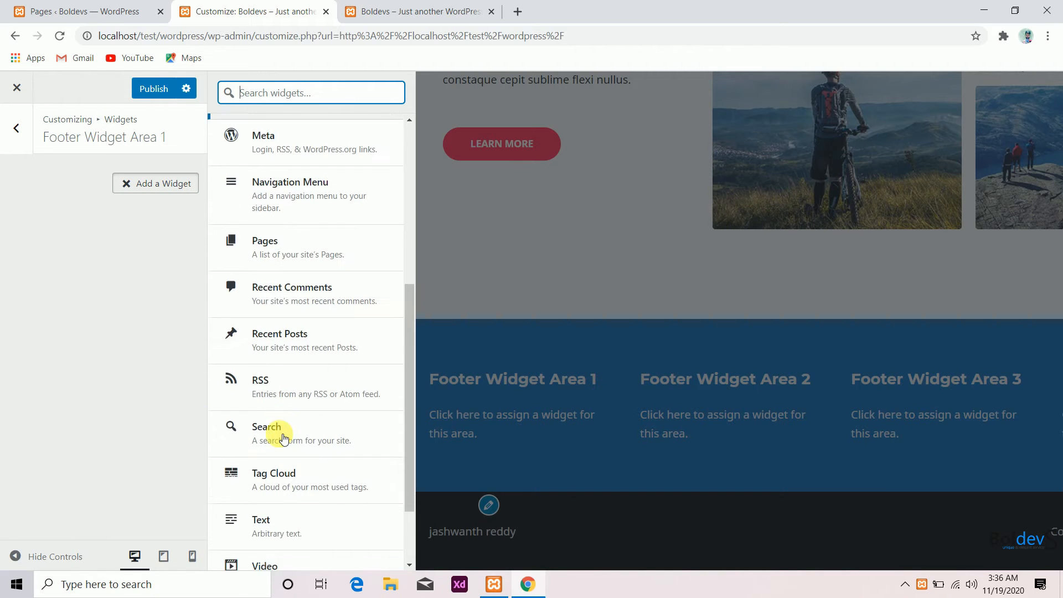
left_click(325, 435)
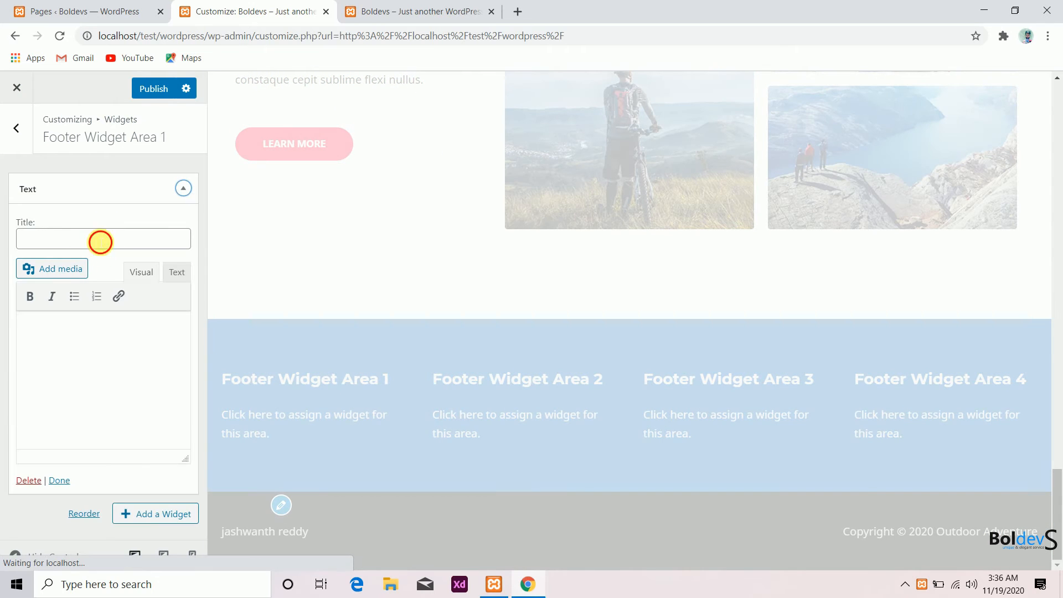
- Title the Text widget in Footer Widget Area 1 "address" and fill its body with placeholder text
left_click(100, 239)
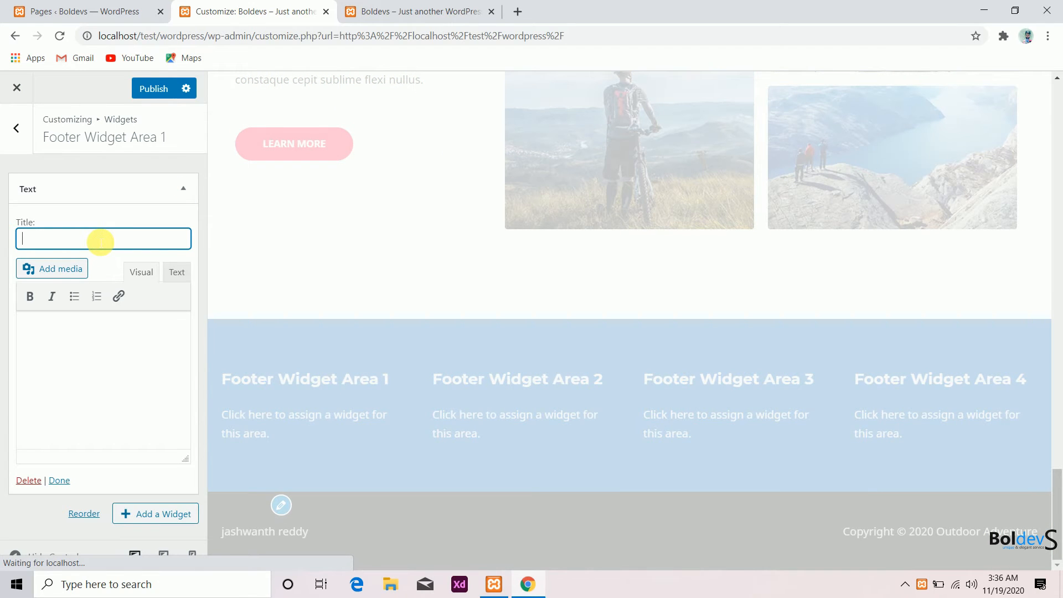
type("adress")
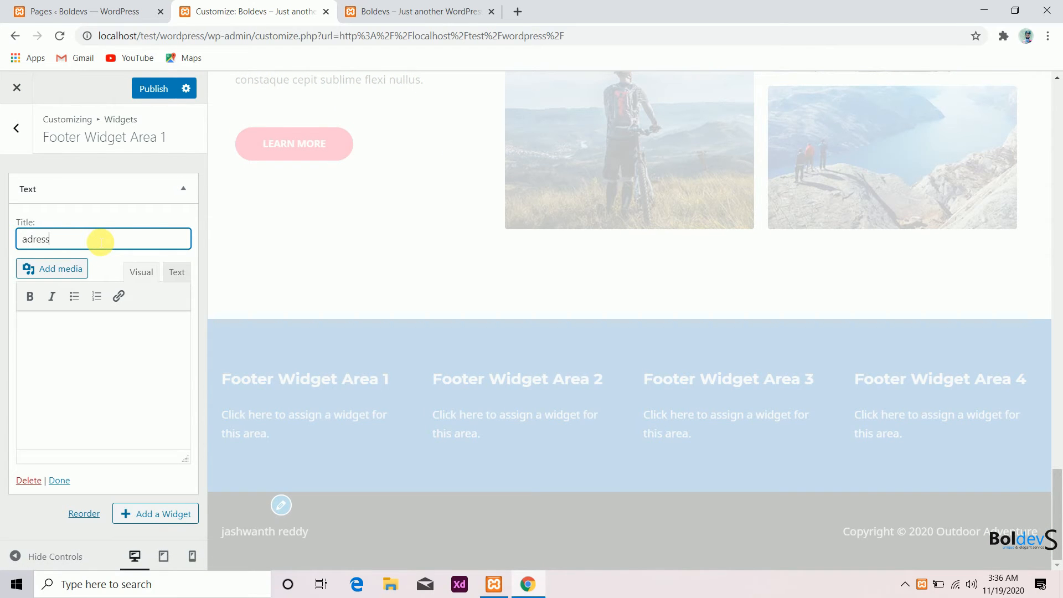
left_click(102, 388)
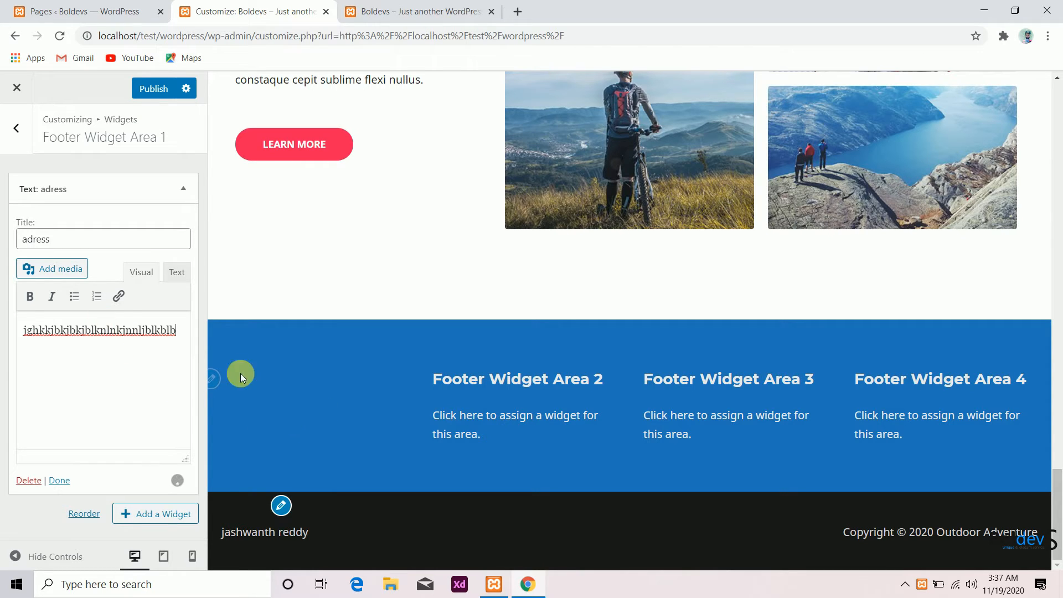
left_click(34, 239)
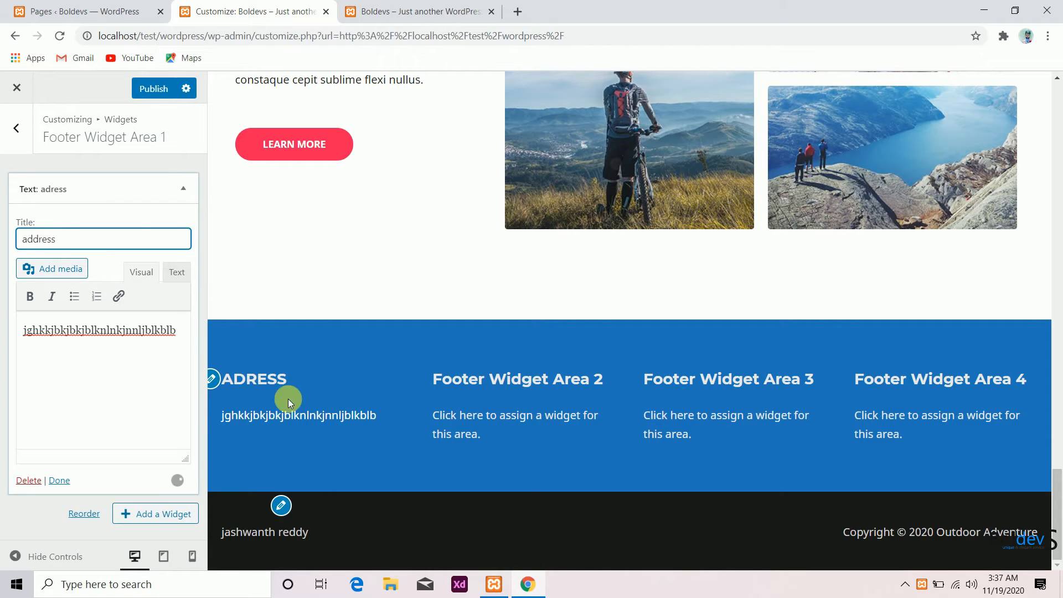
left_click(21, 147)
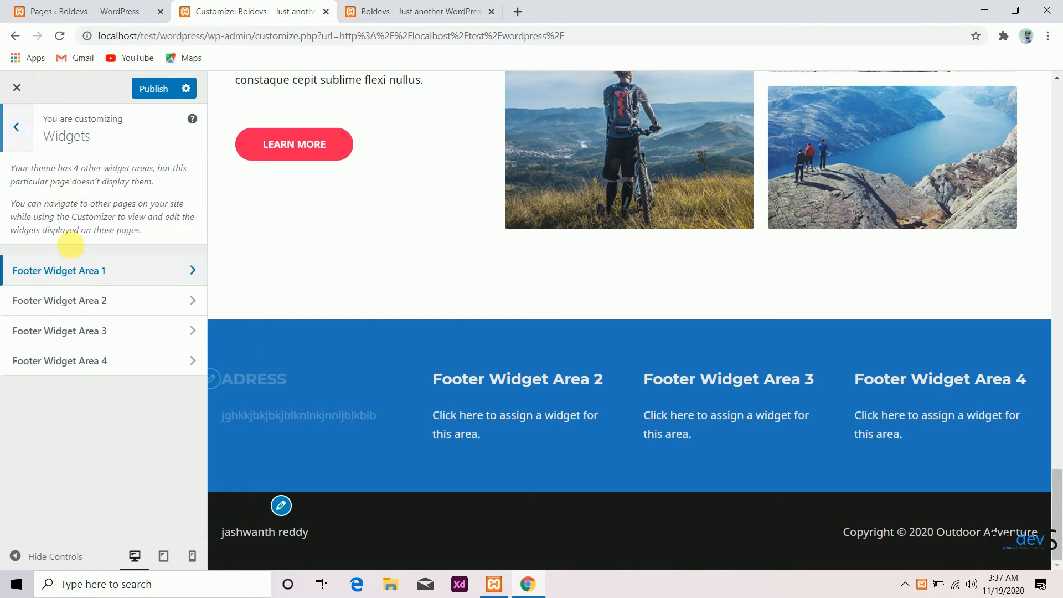
- Add a Recent Posts widget to Footer Widget Area 2 and set it to show 3 posts
left_click(87, 302)
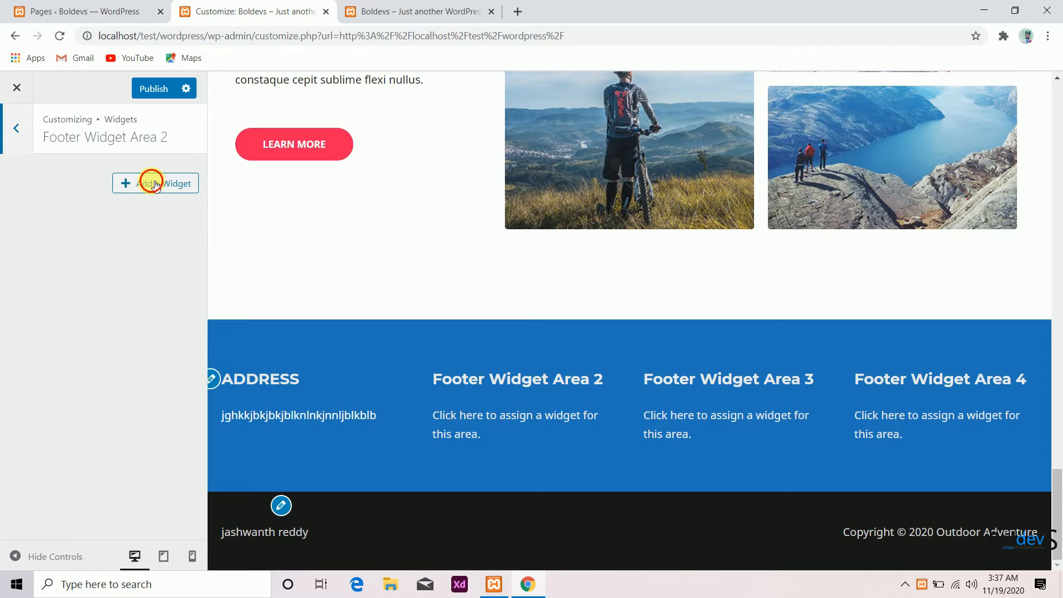
left_click(149, 182)
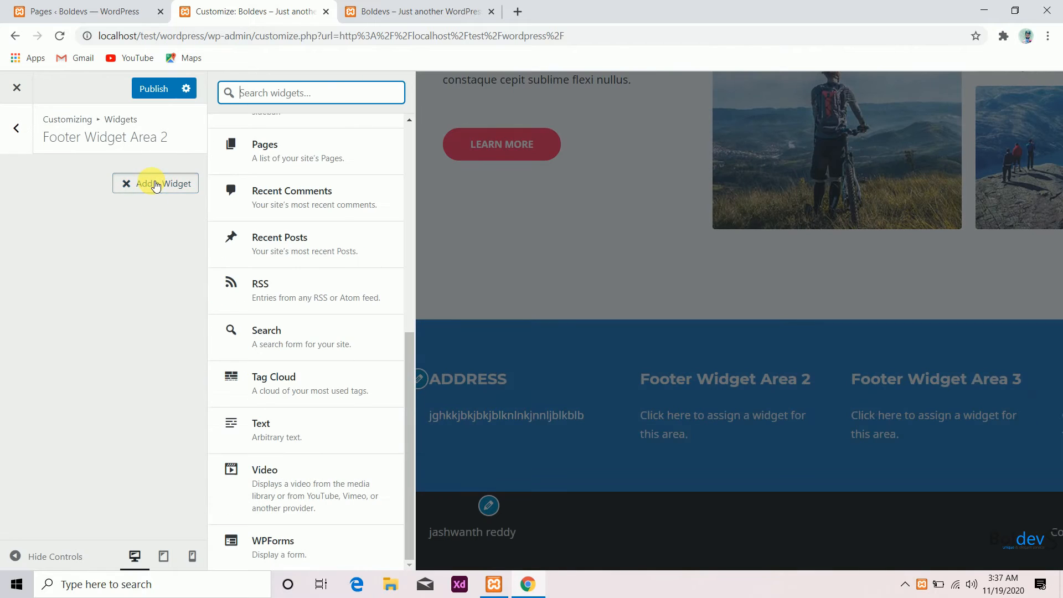
left_click(275, 248)
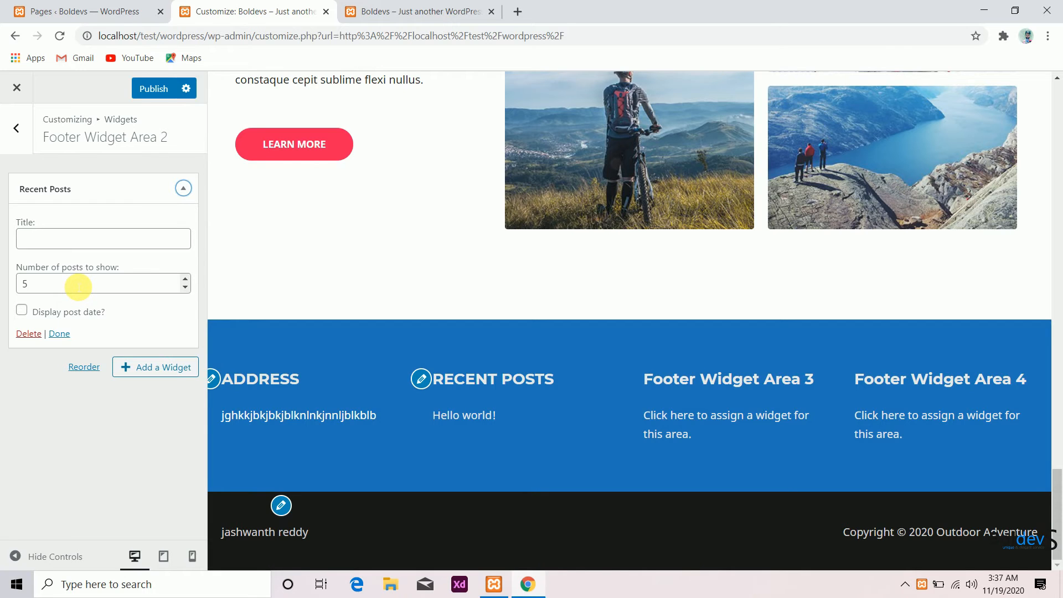
left_click_drag(77, 287, 3, 277)
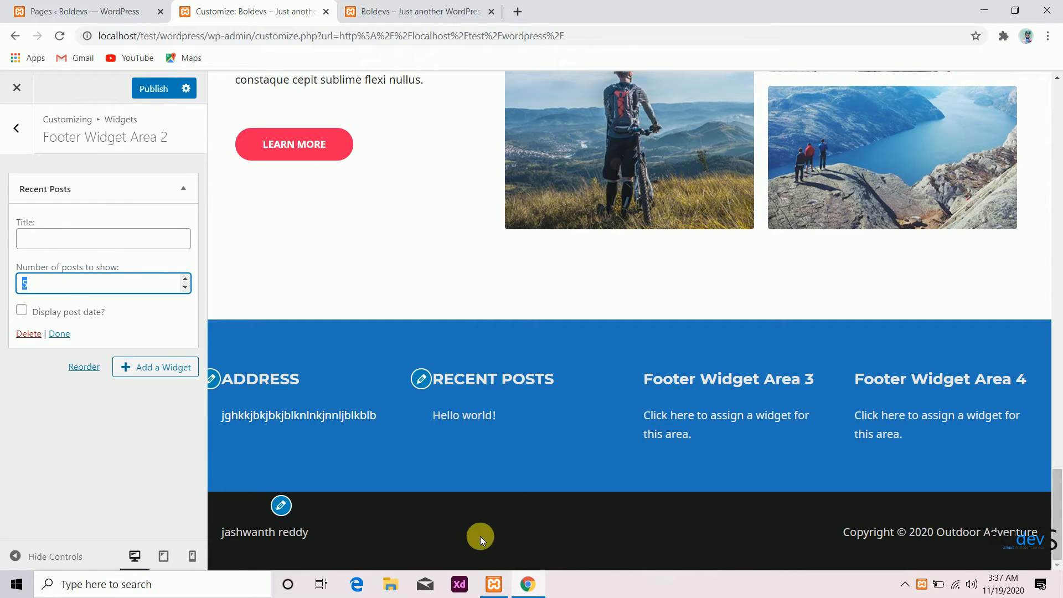
type("3")
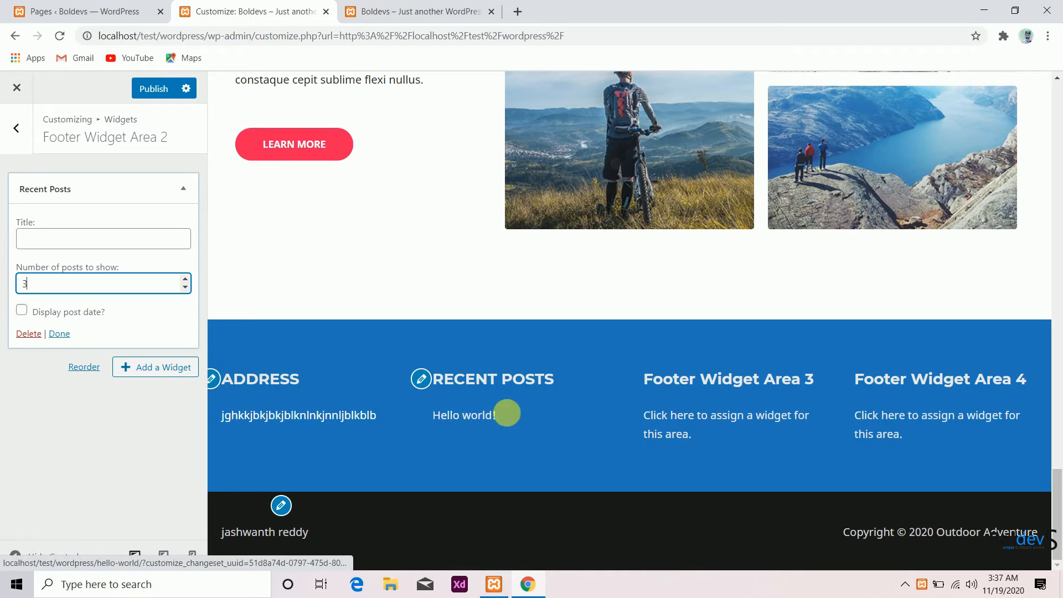
left_click(25, 143)
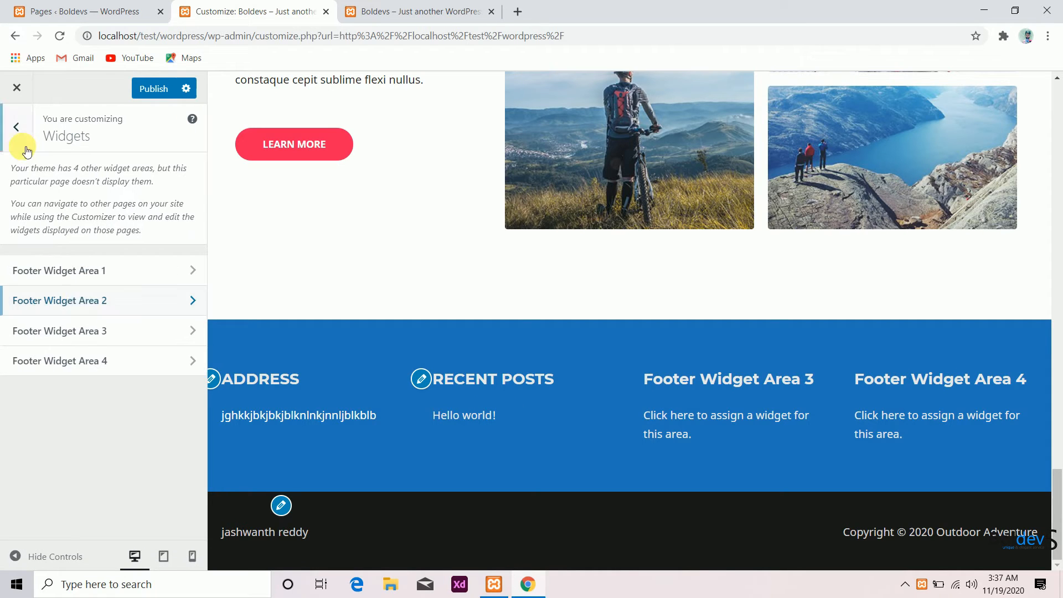
- Add a WPForms widget to Footer Widget Area 3 using Contact Form 1, titled "hvhvhv"
left_click(93, 331)
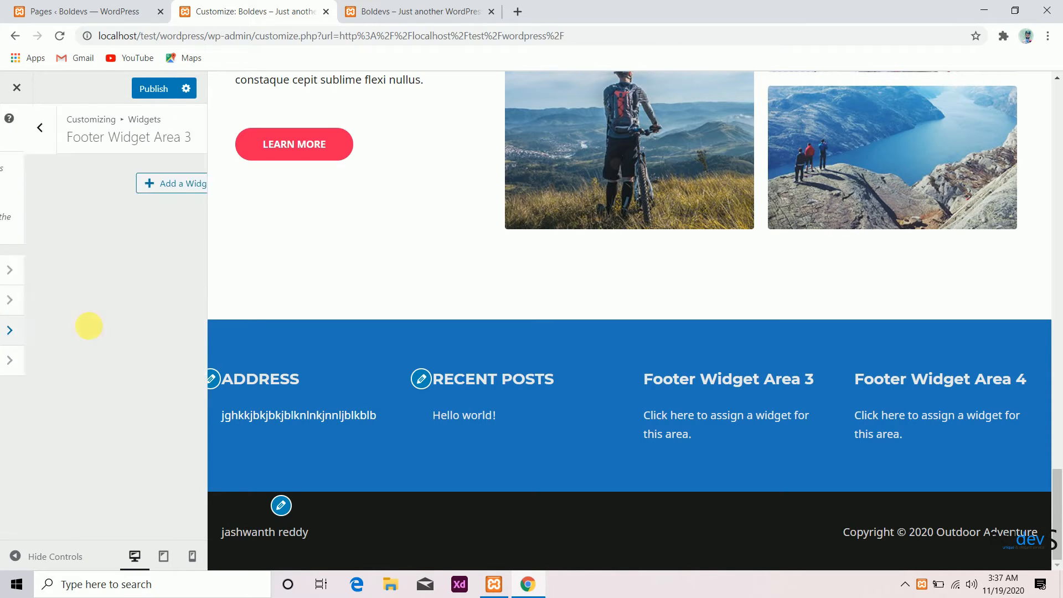
left_click(161, 189)
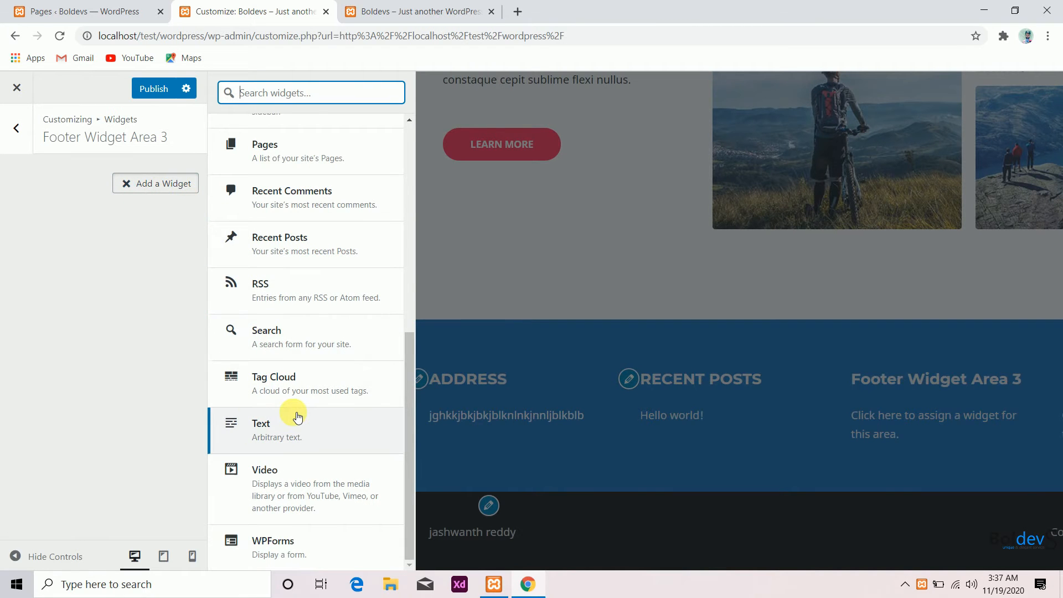
scroll(290, 417, "up", 2)
scroll(290, 421, "down", 2)
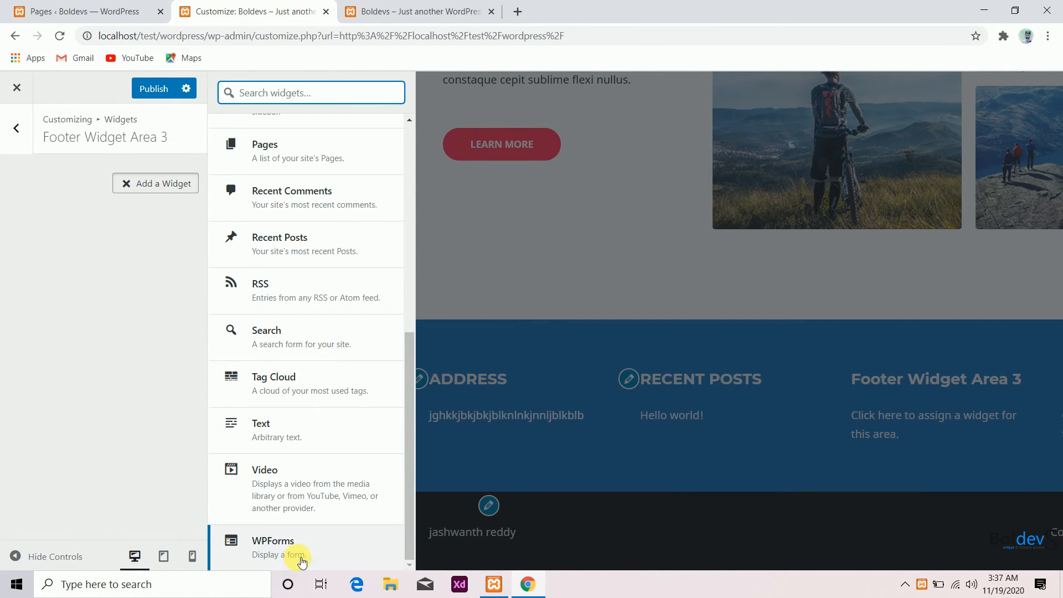
left_click(299, 554)
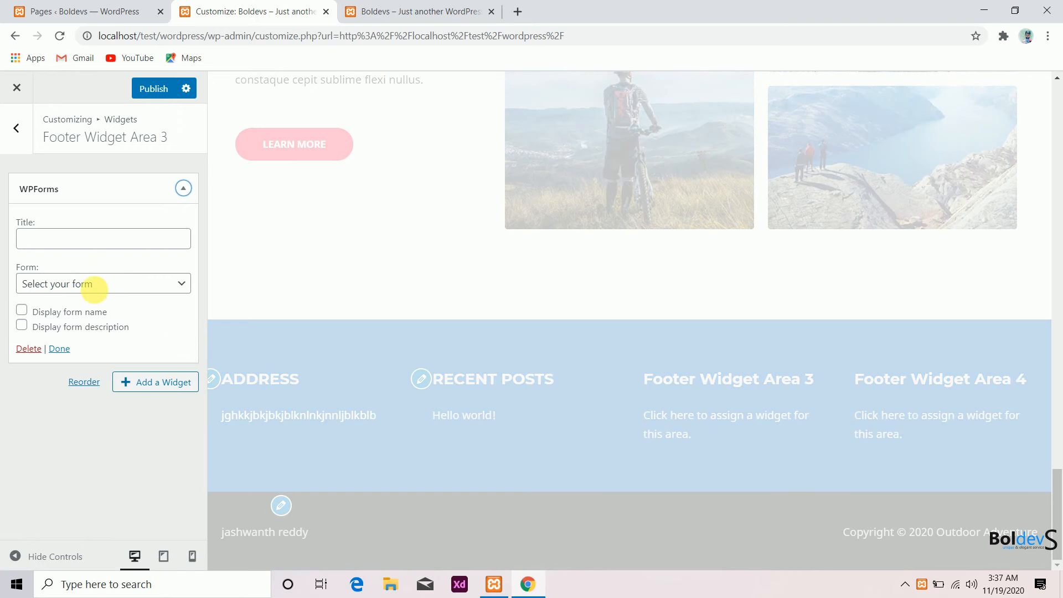
left_click(94, 283)
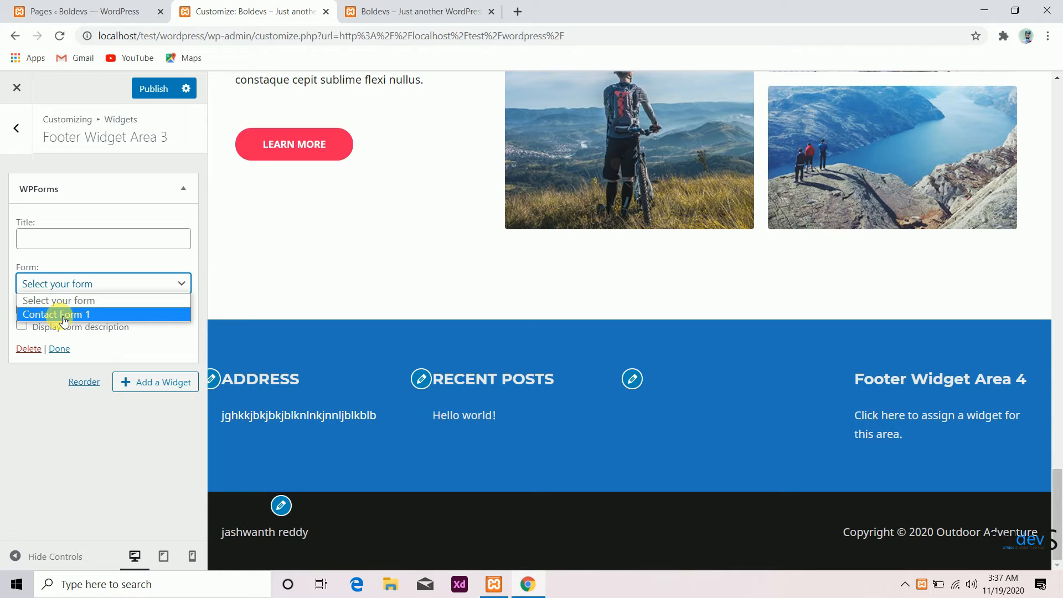
left_click(63, 315)
left_click(108, 236)
type("hvhvhvhv")
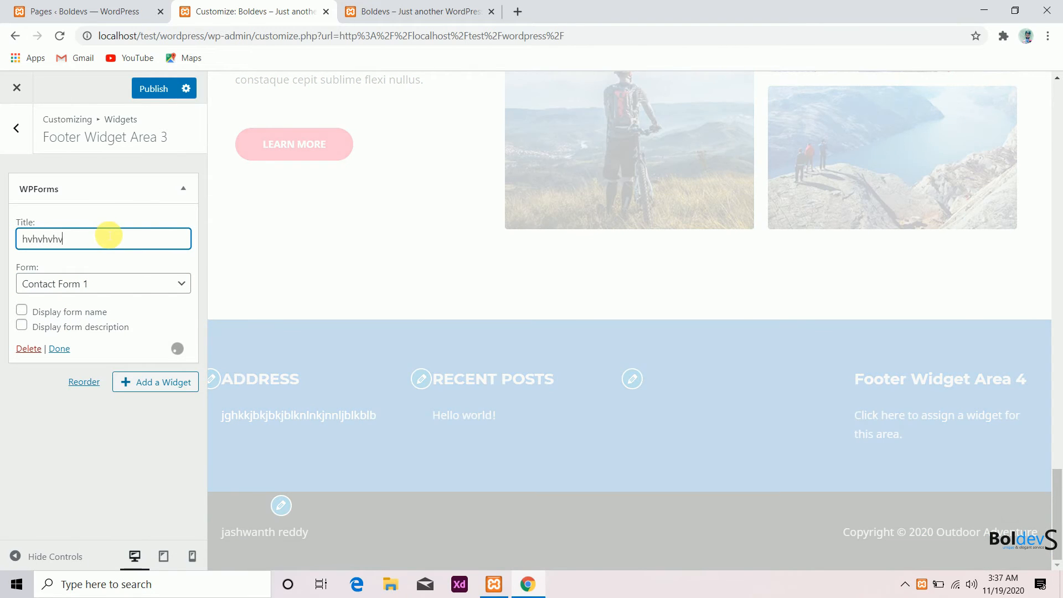
left_click(17, 128)
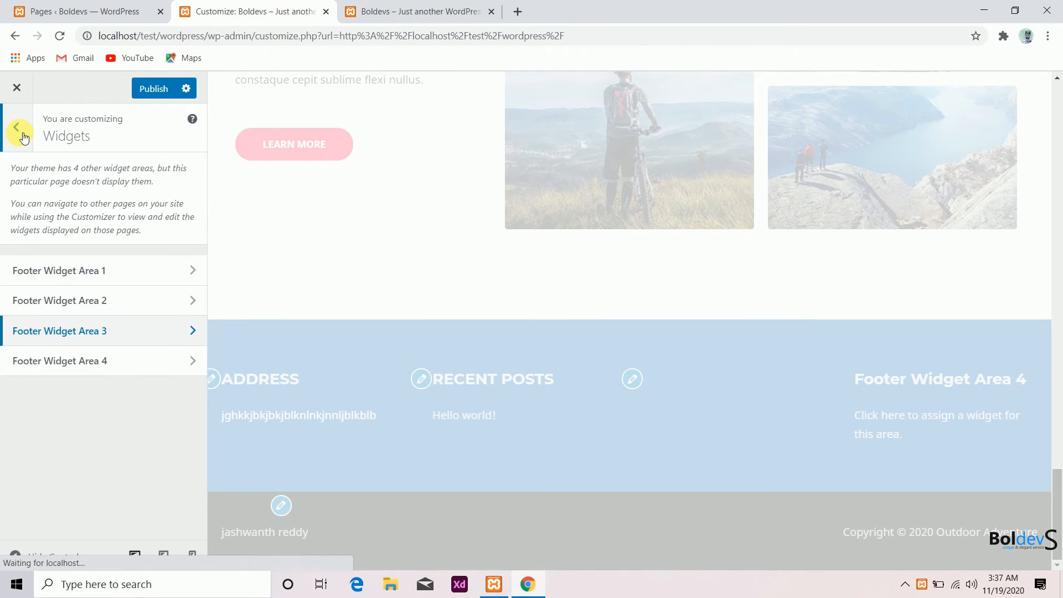
- Browse the list of available widgets for Footer Widget Area 4
left_click(81, 357)
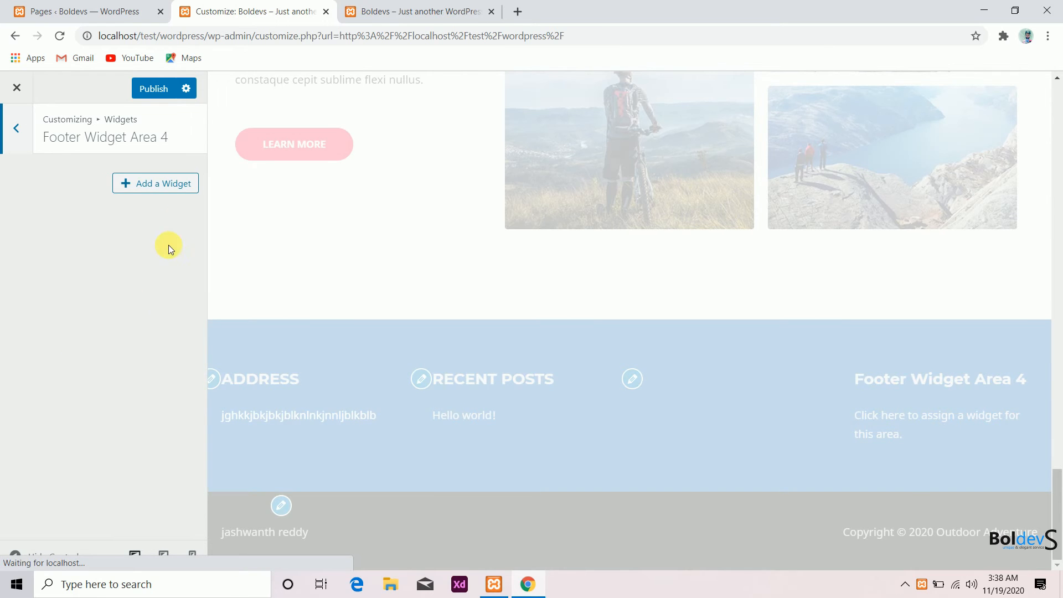
left_click(176, 192)
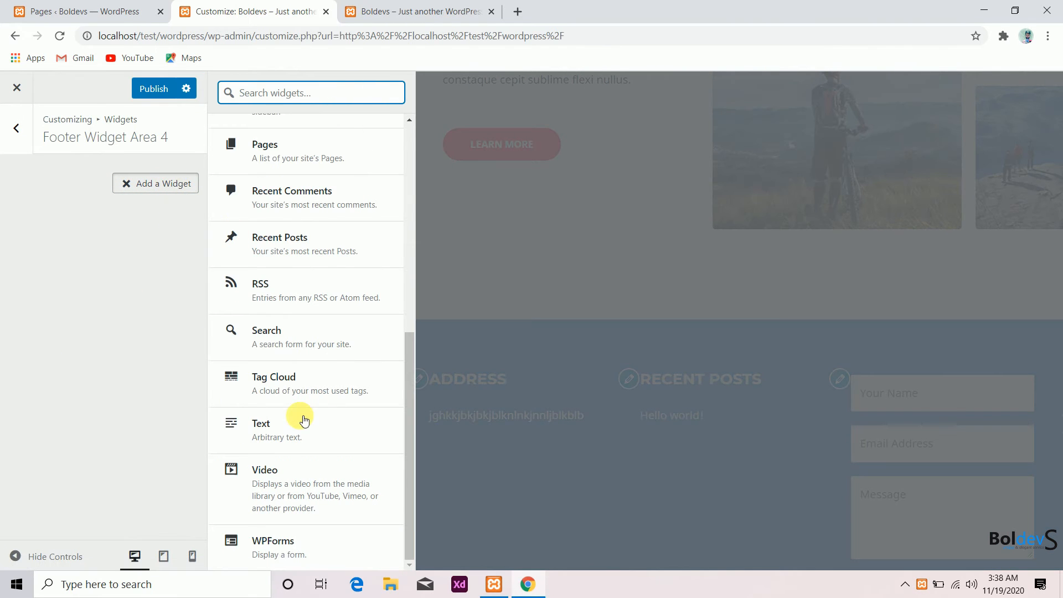
scroll(304, 421, "up", 4)
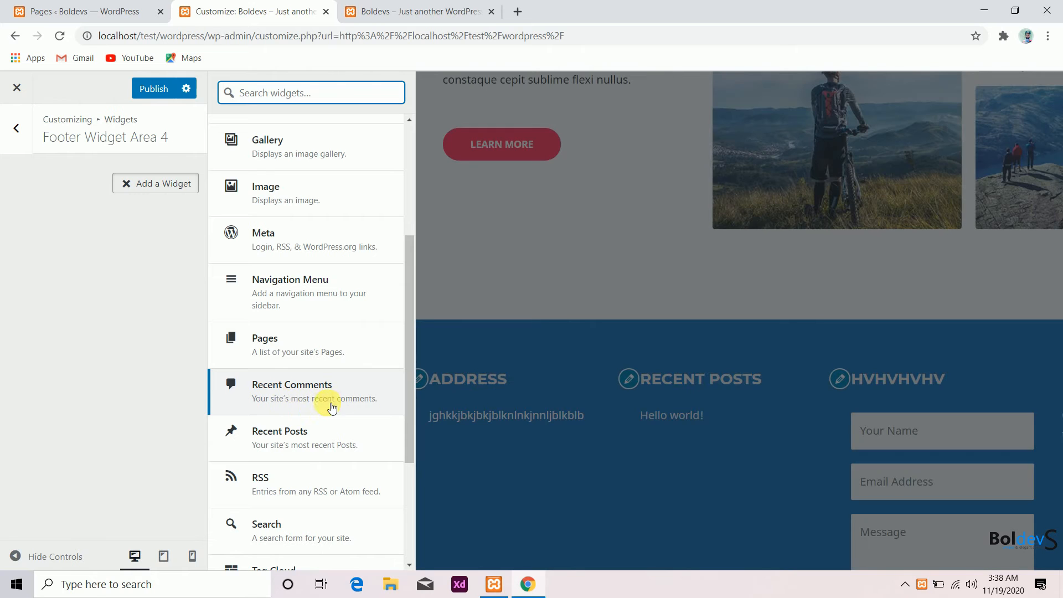
scroll(308, 291, "up", 4)
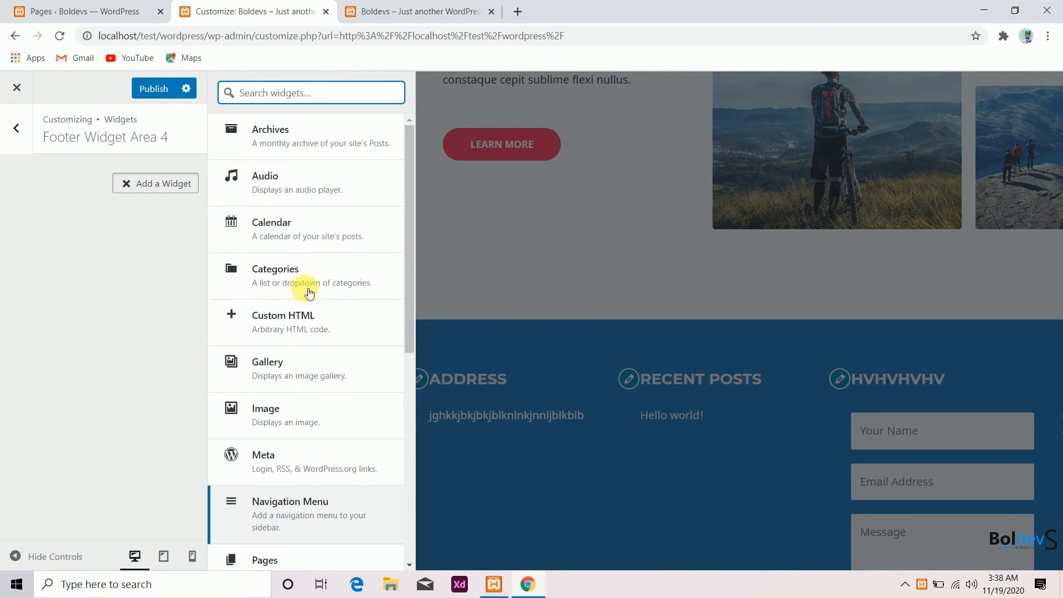
scroll(309, 291, "down", 2)
scroll(308, 325, "up", 2)
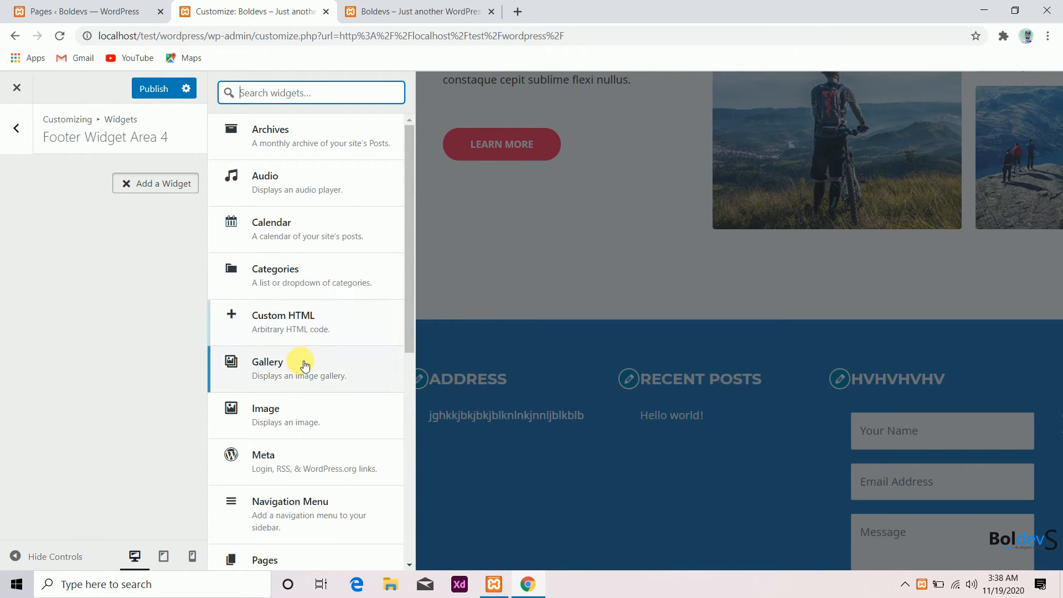
scroll(304, 366, "down", 2)
scroll(351, 268, "down", 2)
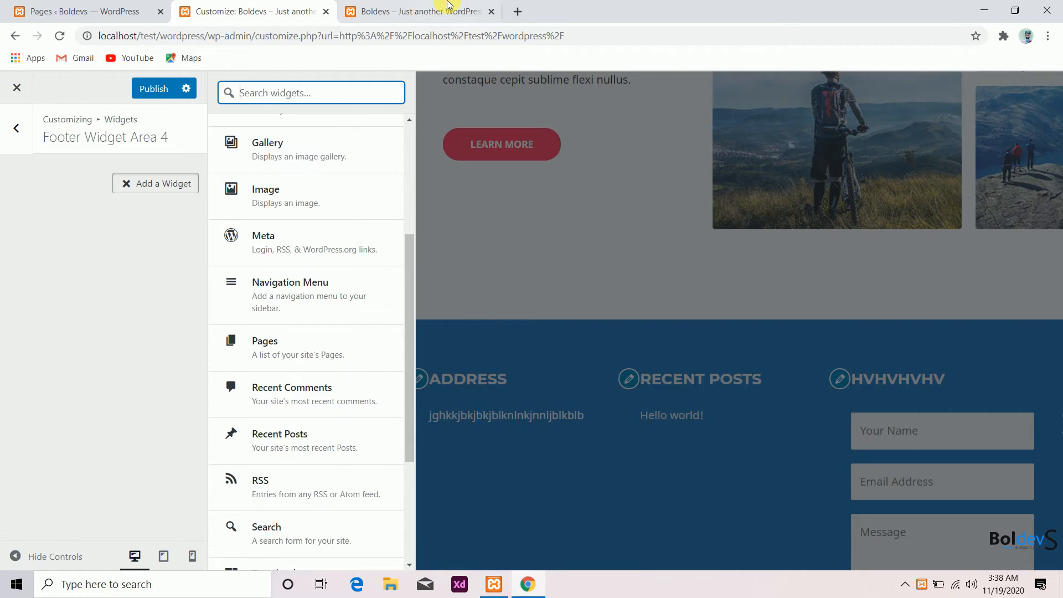
- In the other Customizer tab, create a new menu named "footer" assigned to the Footer Menu location
left_click(446, 6)
left_click(121, 91)
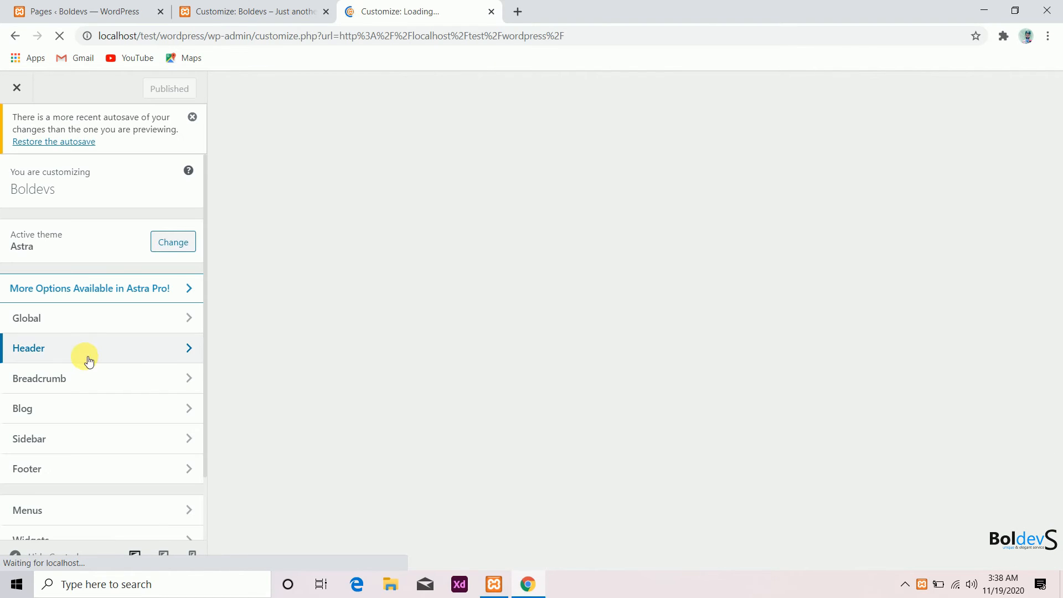
scroll(65, 487, "down", 1)
left_click(64, 447)
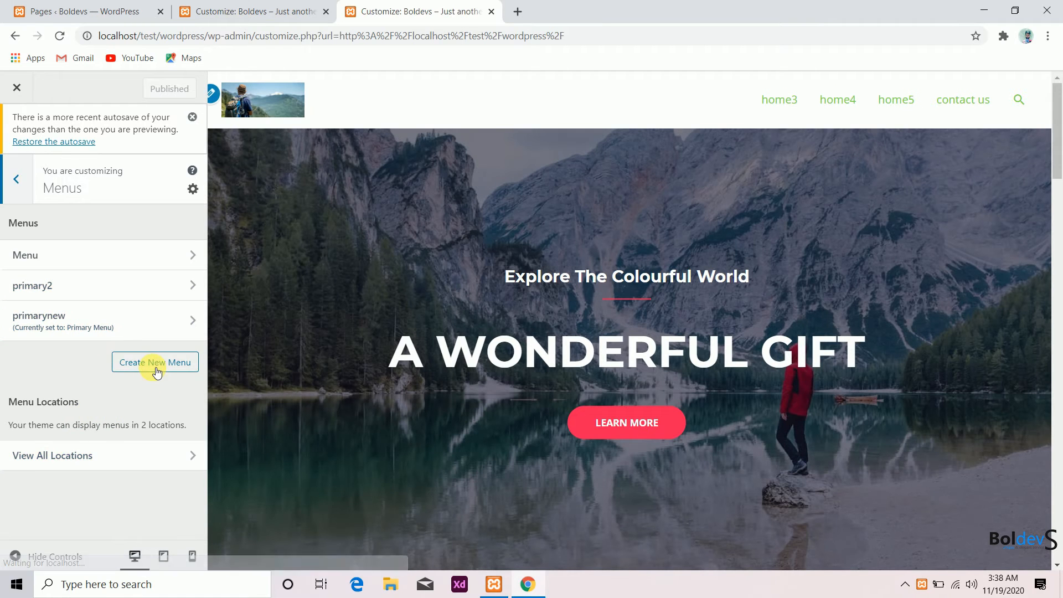
left_click(153, 363)
left_click(13, 435)
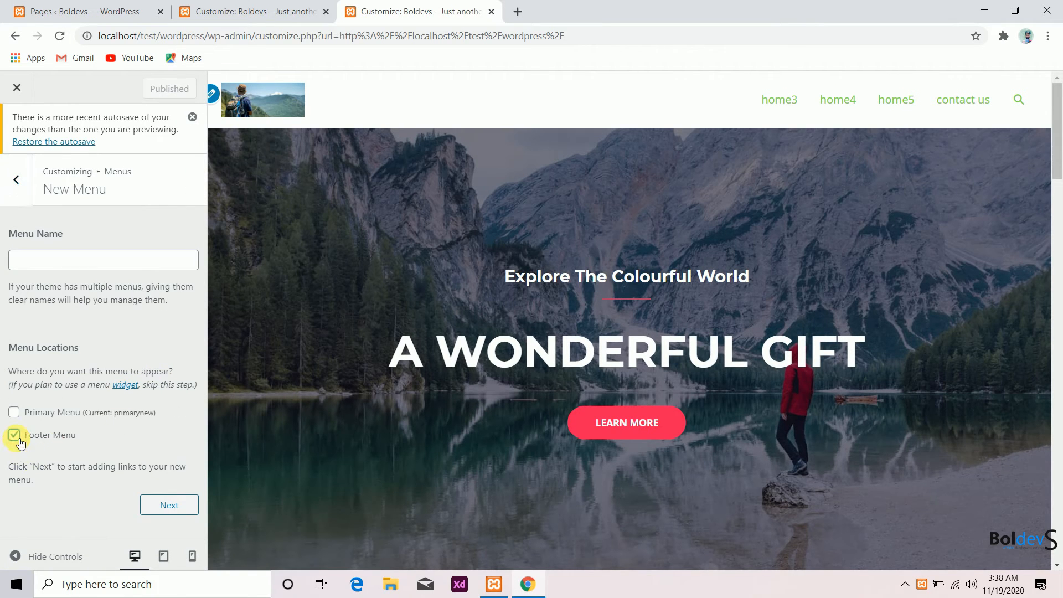
left_click(69, 258)
type("footer")
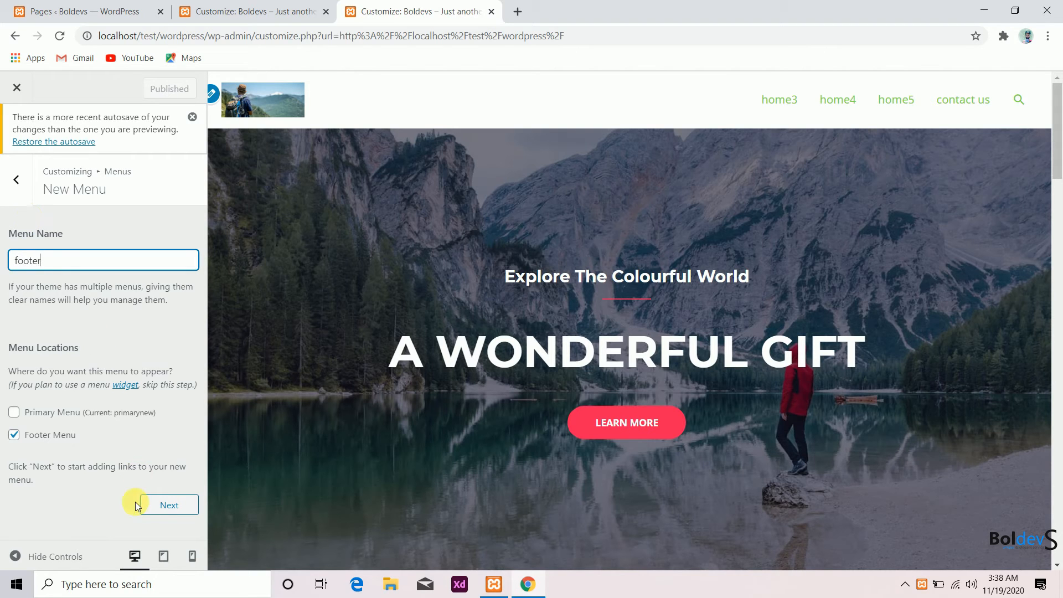
left_click(148, 505)
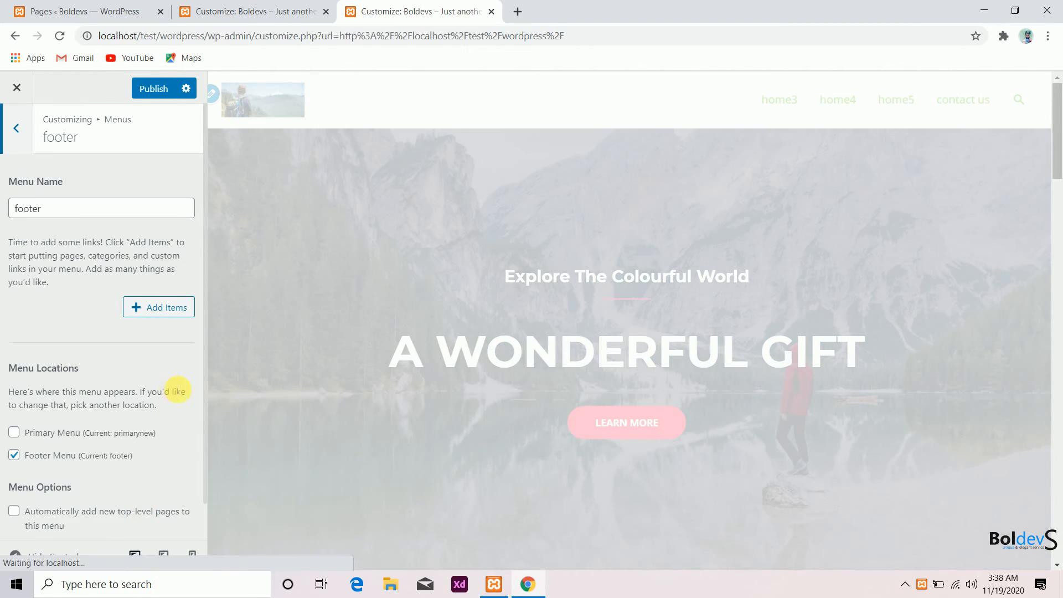
- Add the Services, Projects and Contact pages to the footer menu and publish it
left_click(157, 313)
scroll(290, 310, "down", 3)
left_click(240, 284)
left_click(236, 249)
left_click(236, 226)
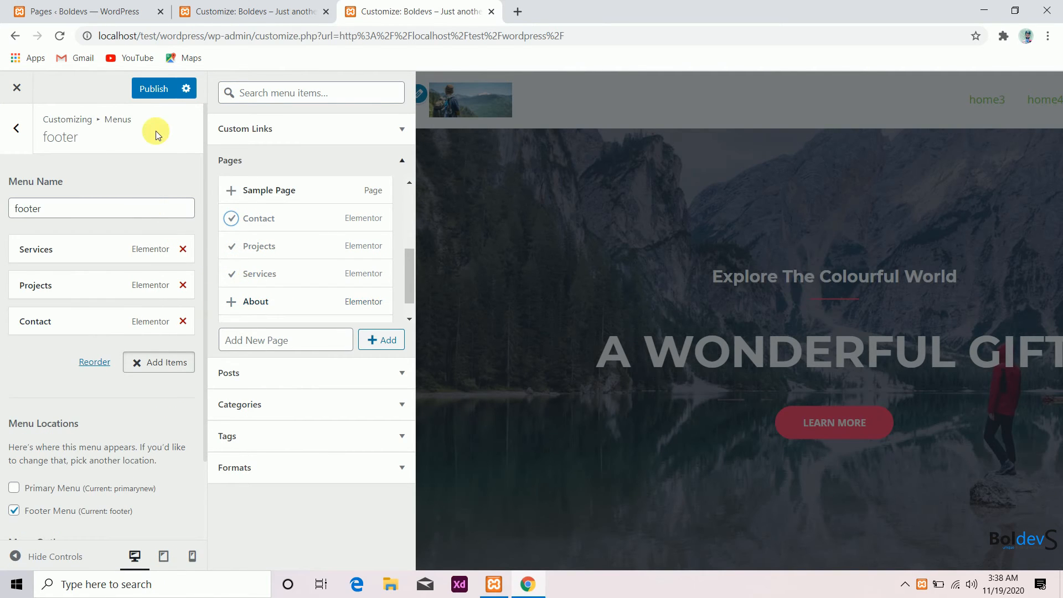
left_click(148, 88)
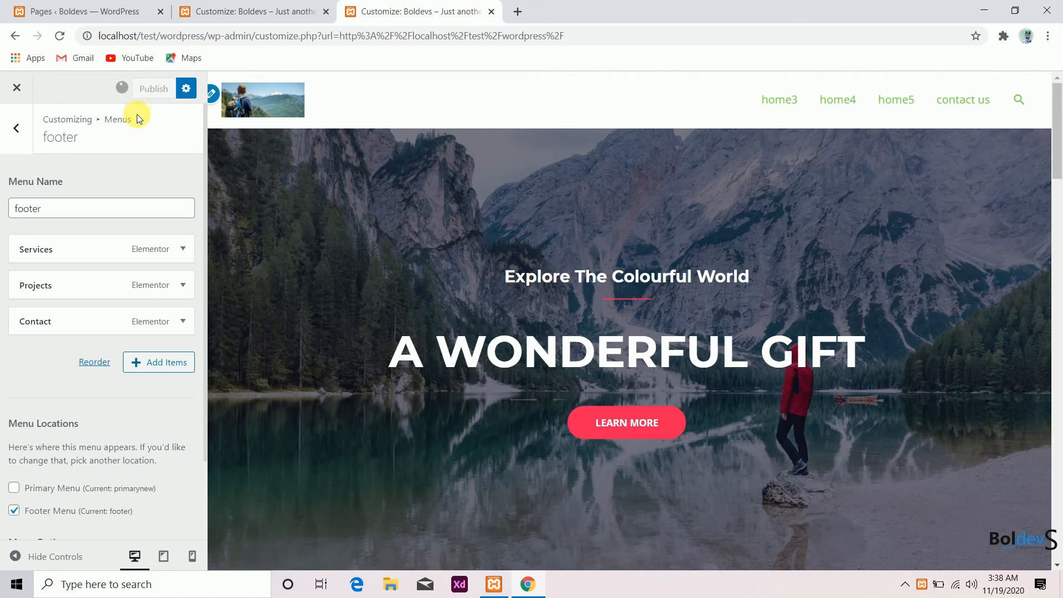
- Return to the widgets Customizer tab and publish the footer widget changes
left_click(260, 5)
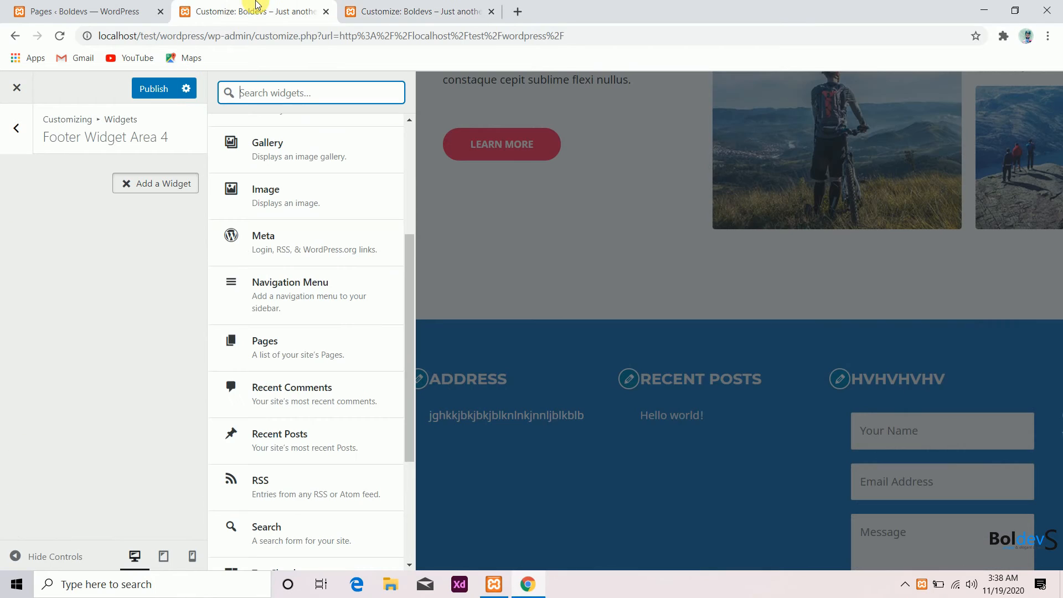
left_click(442, 8)
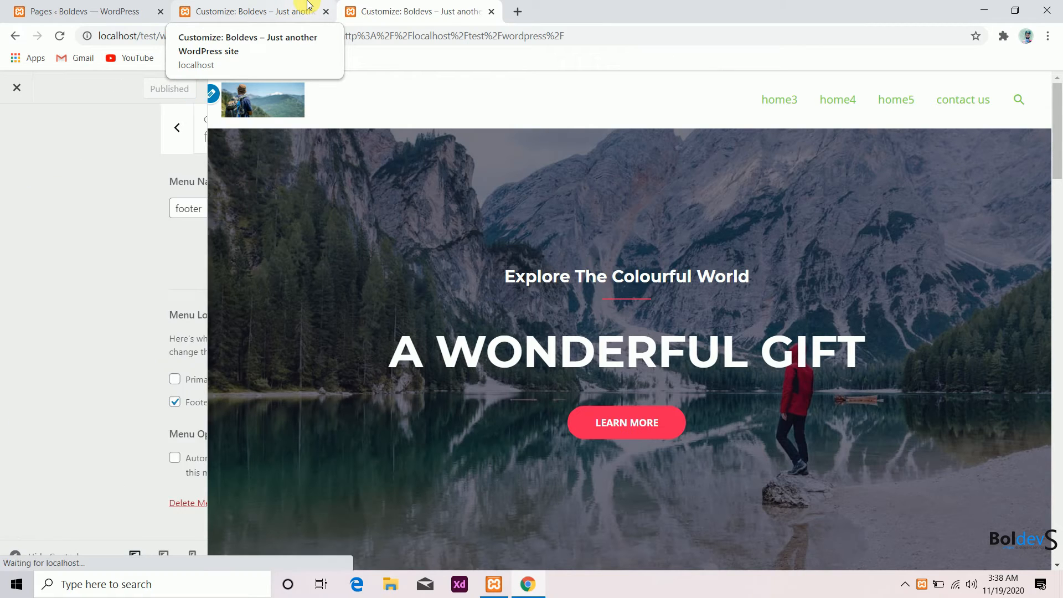
left_click(308, 4)
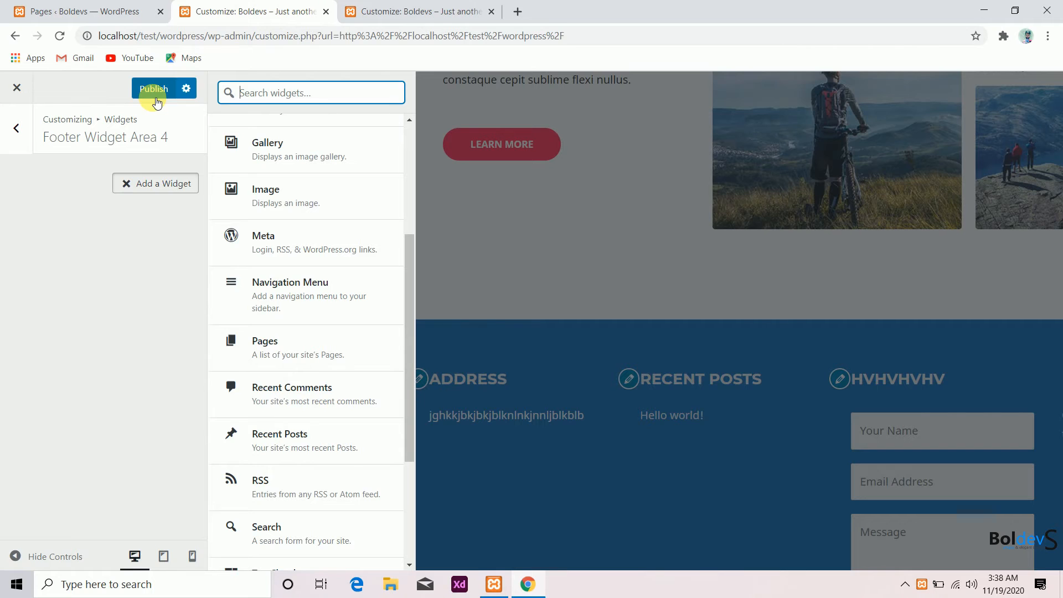
left_click(388, 11)
left_click(241, 8)
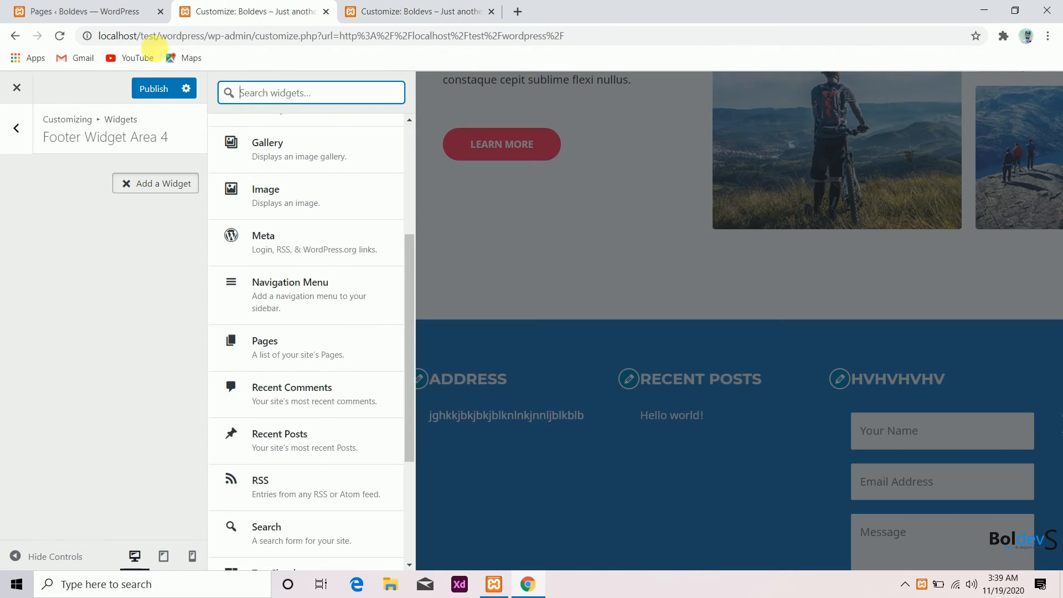
left_click(149, 88)
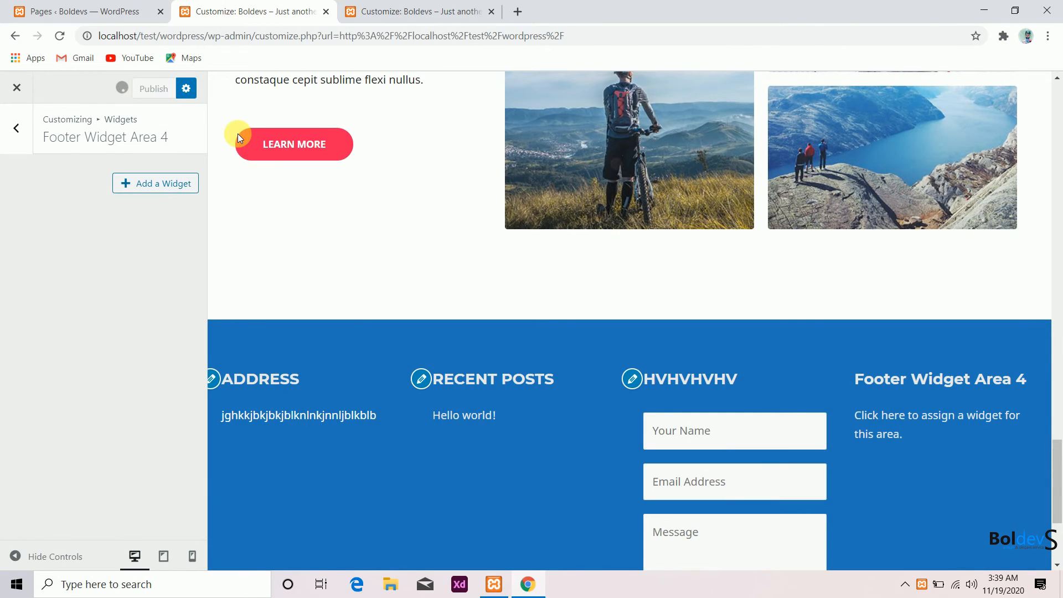
left_click(394, 440)
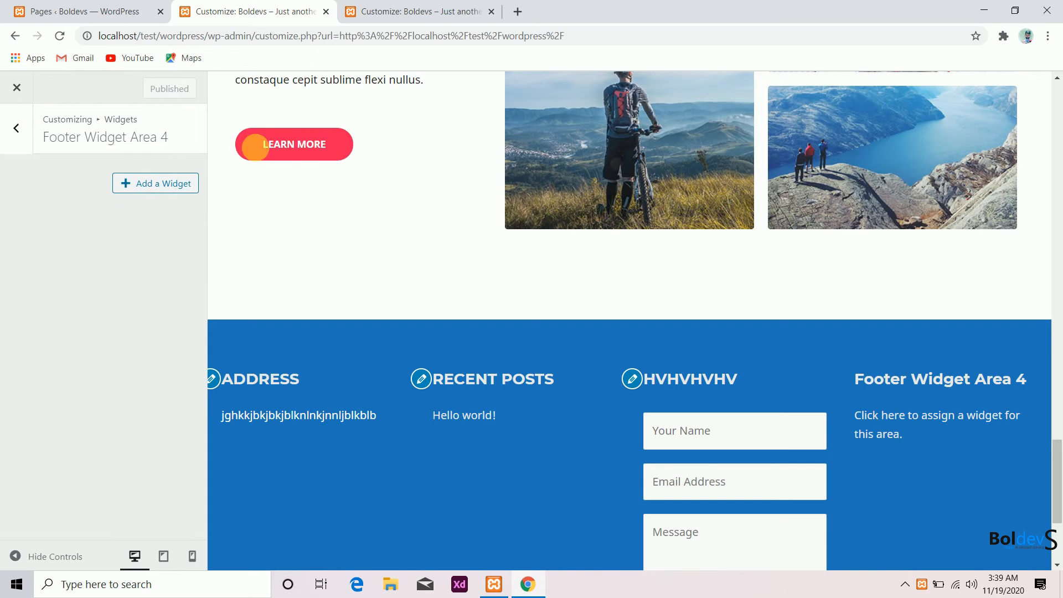
scroll(406, 270, "up", 7)
scroll(405, 268, "up", 4)
scroll(357, 229, "down", 14)
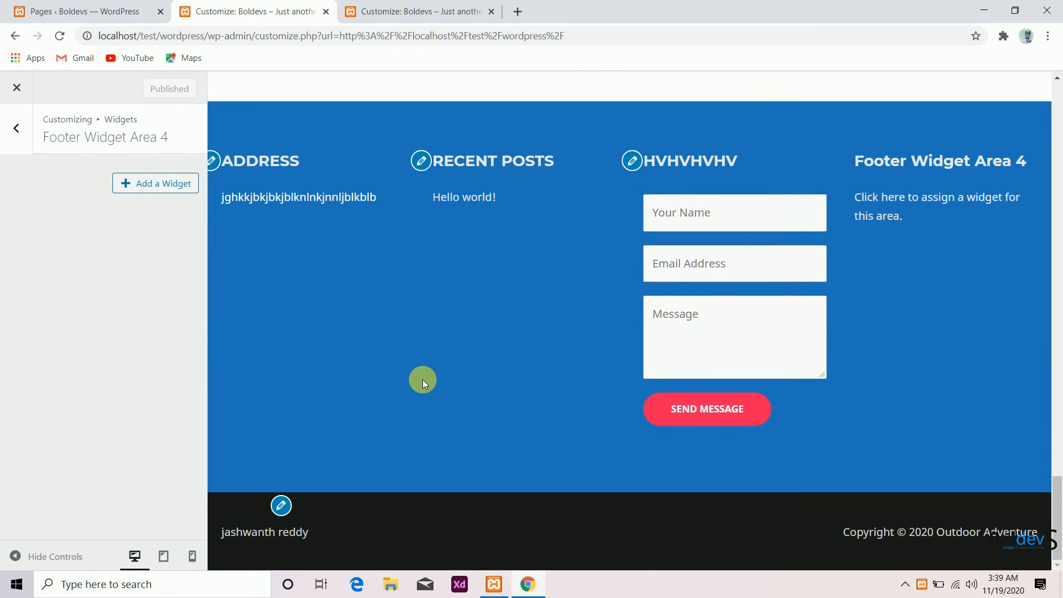
- Open the live site localhost/test/wordpress in a new browser tab
left_click(440, 8)
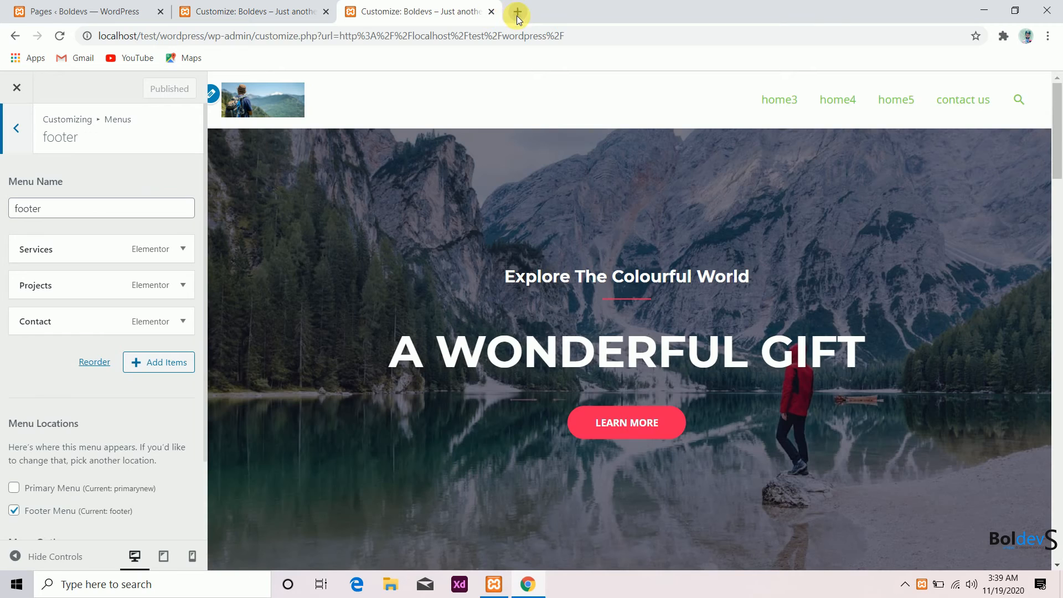
left_click(518, 13)
type("loc")
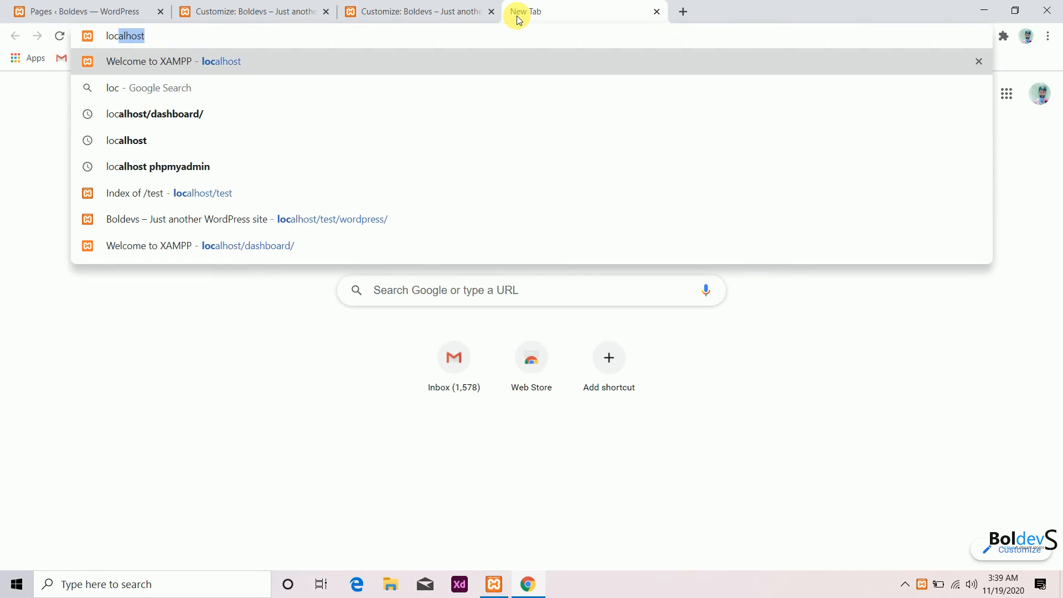
key("Down")
key("Down")
key("Down")
key("Down")
key("Down")
key("Down")
key("Return")
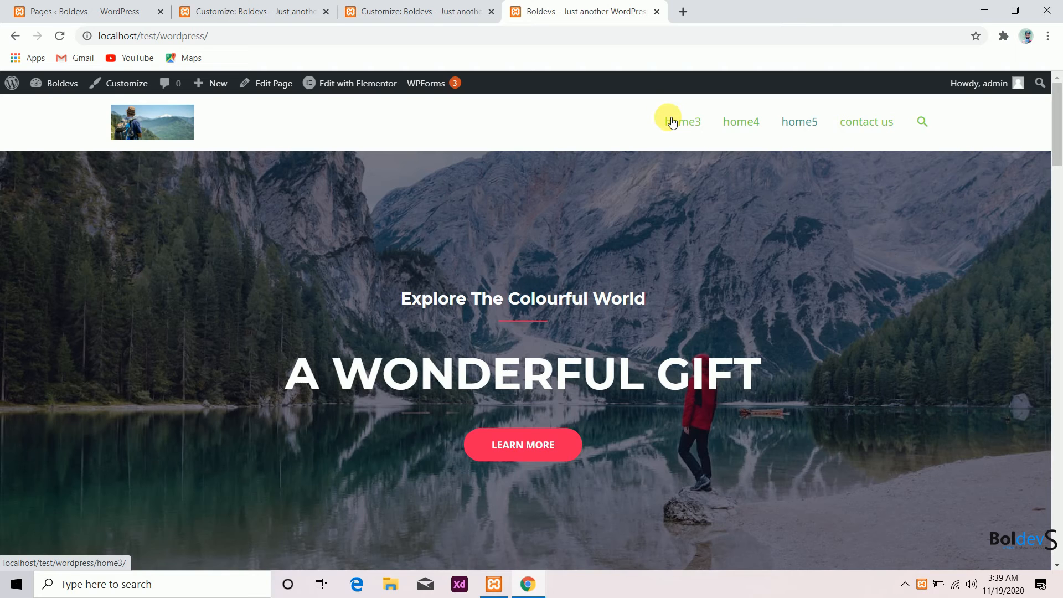
- Check the header search icon and the footer widgets on the live site, then return to the widgets Customizer tab
left_click(925, 127)
left_click(923, 124)
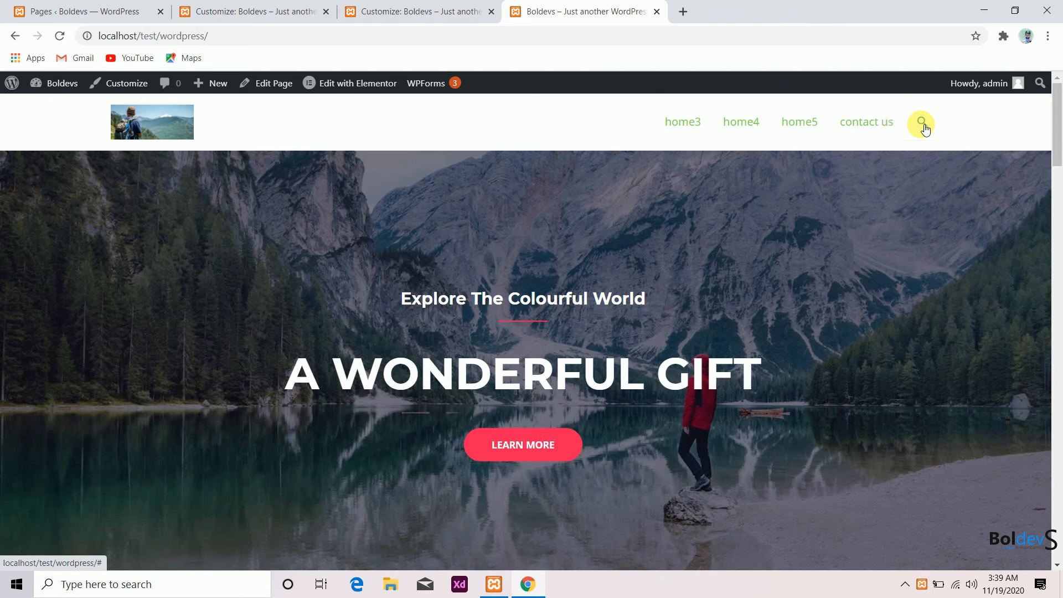
scroll(629, 282, "down", 15)
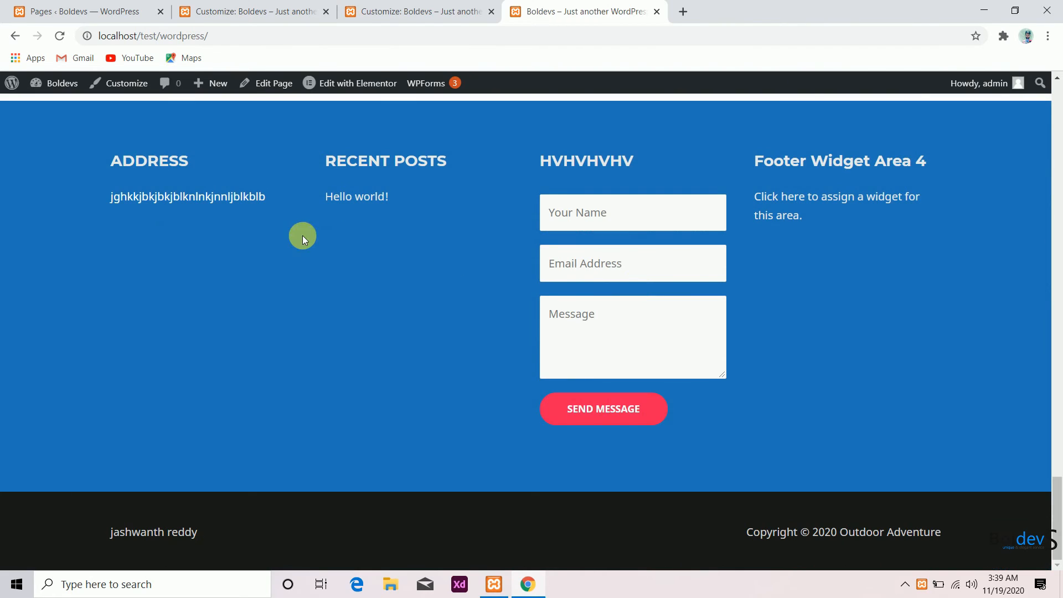
scroll(177, 213, "up", 3)
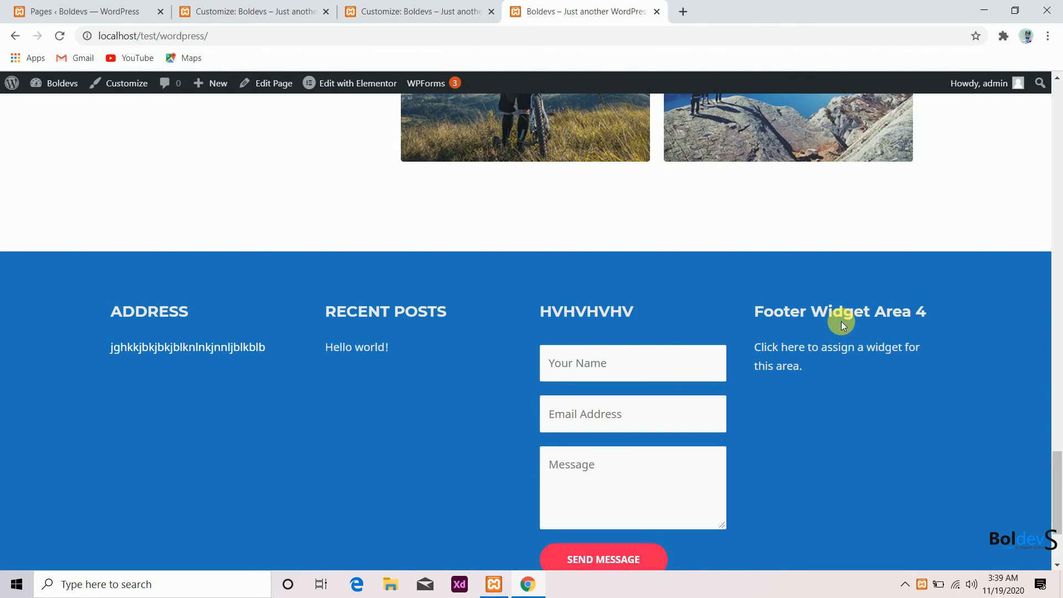
left_click(430, 7)
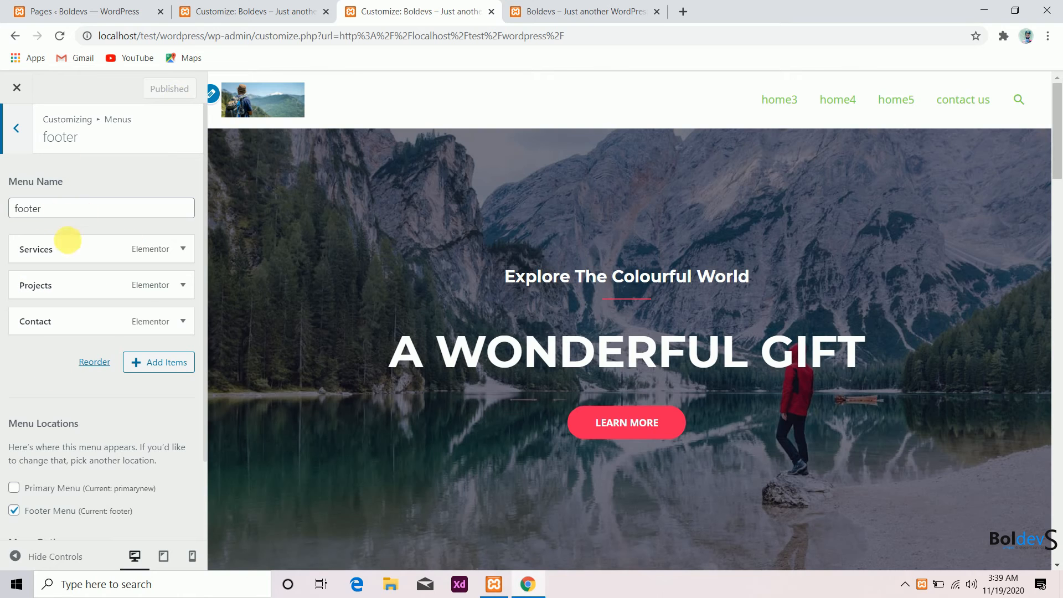
left_click(262, 5)
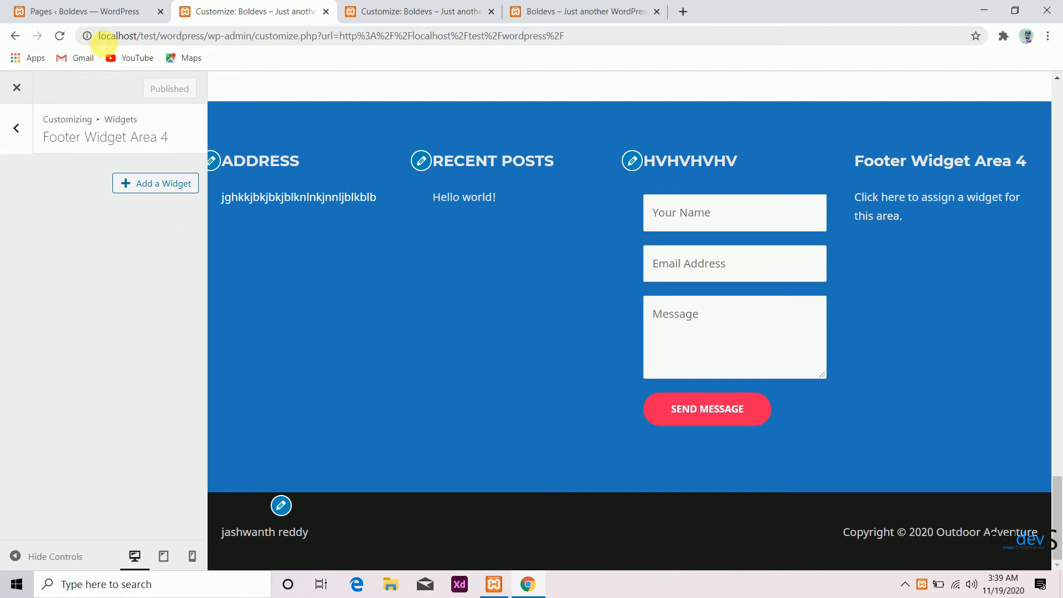
left_click(159, 186)
scroll(280, 374, "down", 3)
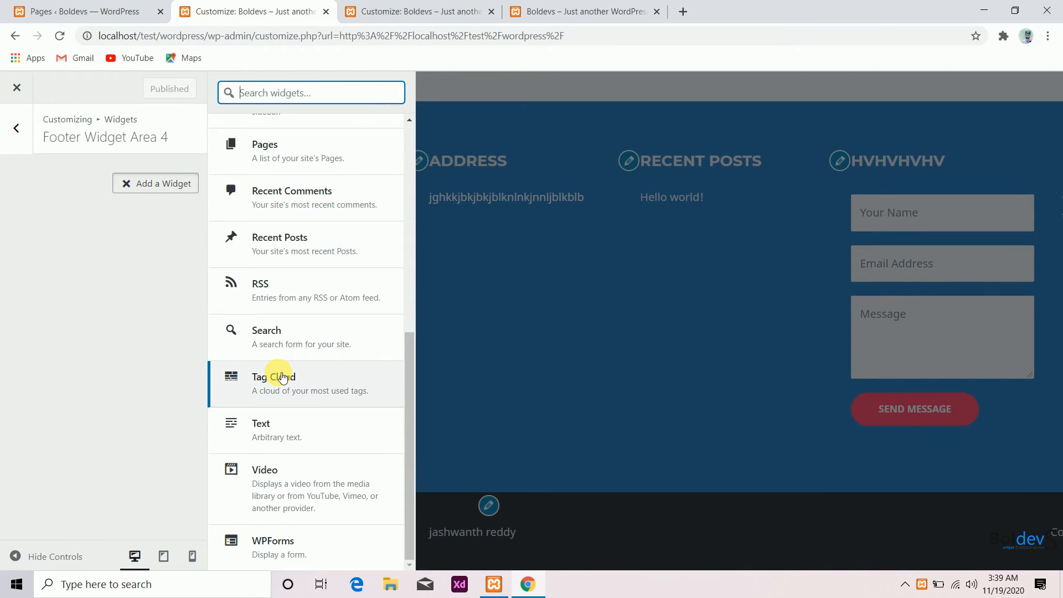
scroll(280, 382, "up", 3)
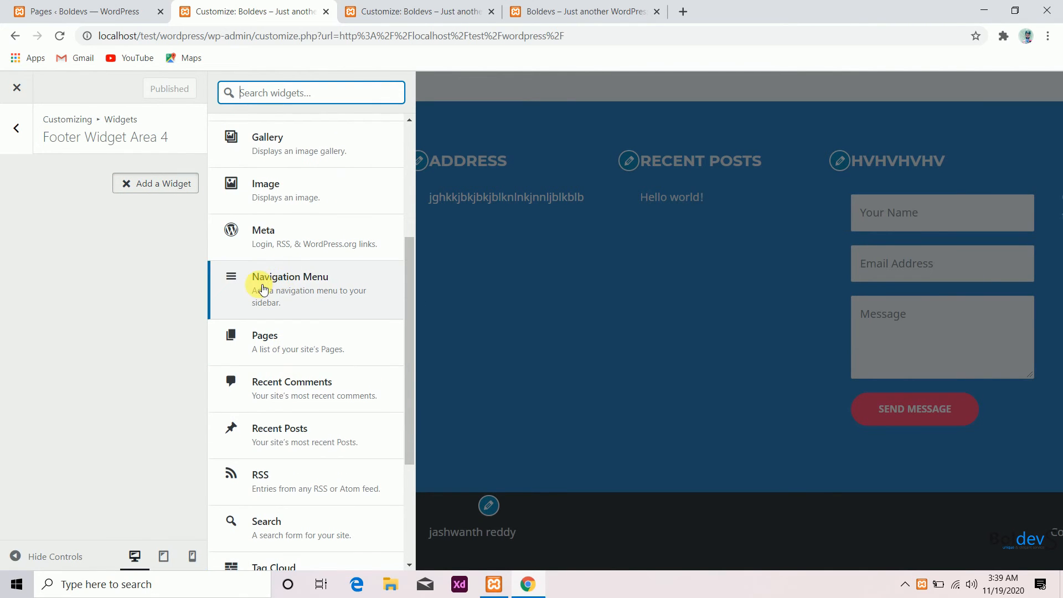
left_click(271, 285)
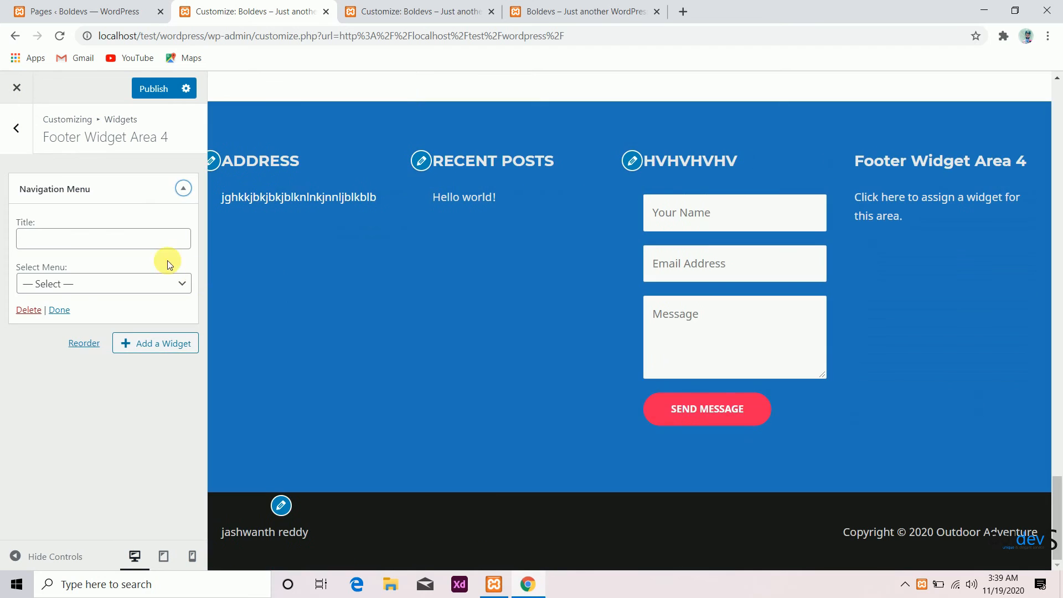
left_click(86, 285)
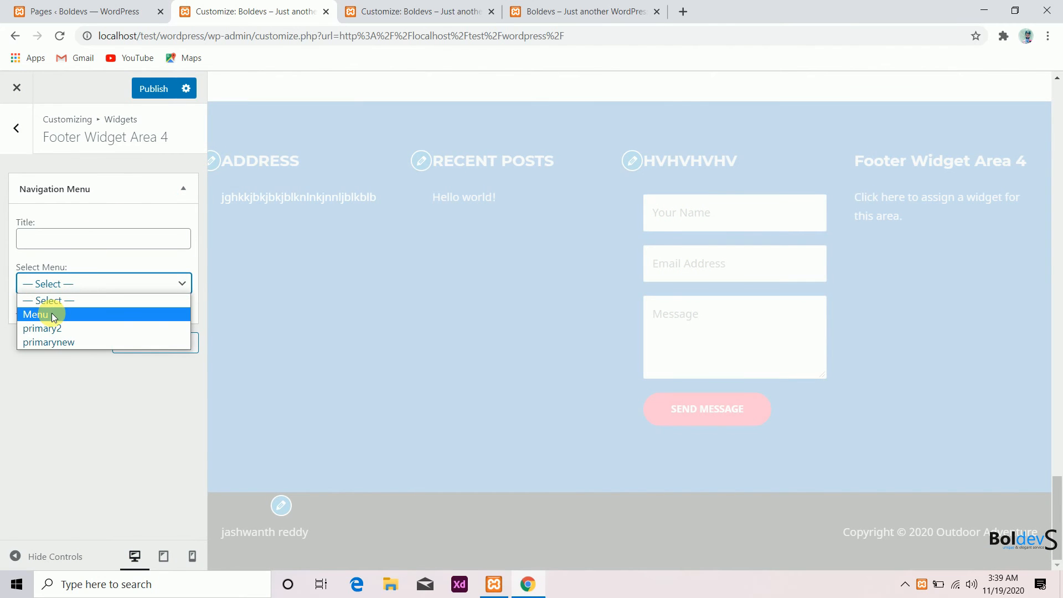
- Reload the Customizer and reopen the widget settings for Footer Widget Area 4
left_click(59, 36)
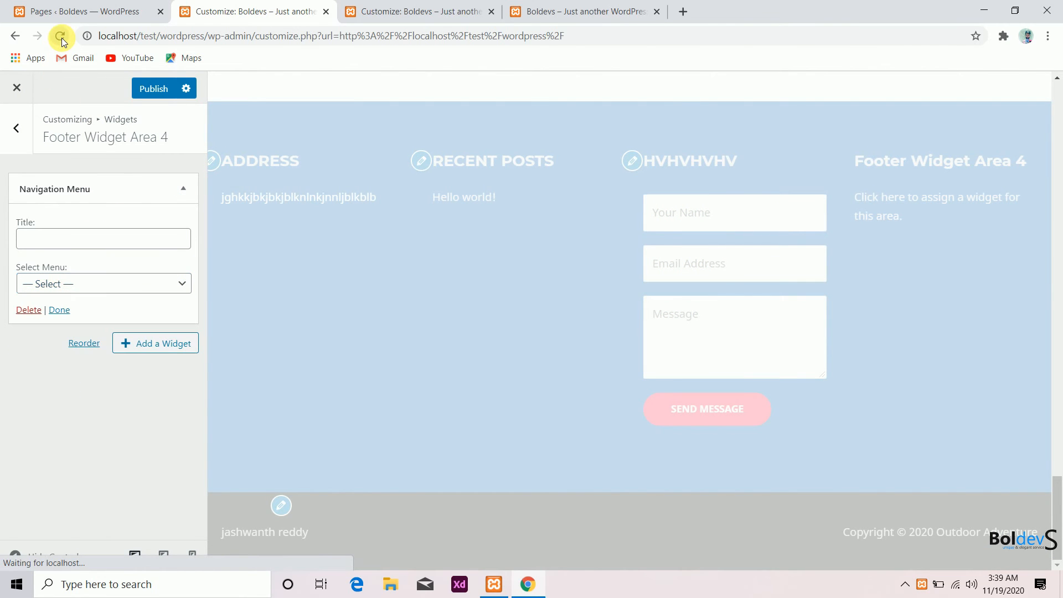
left_click(588, 115)
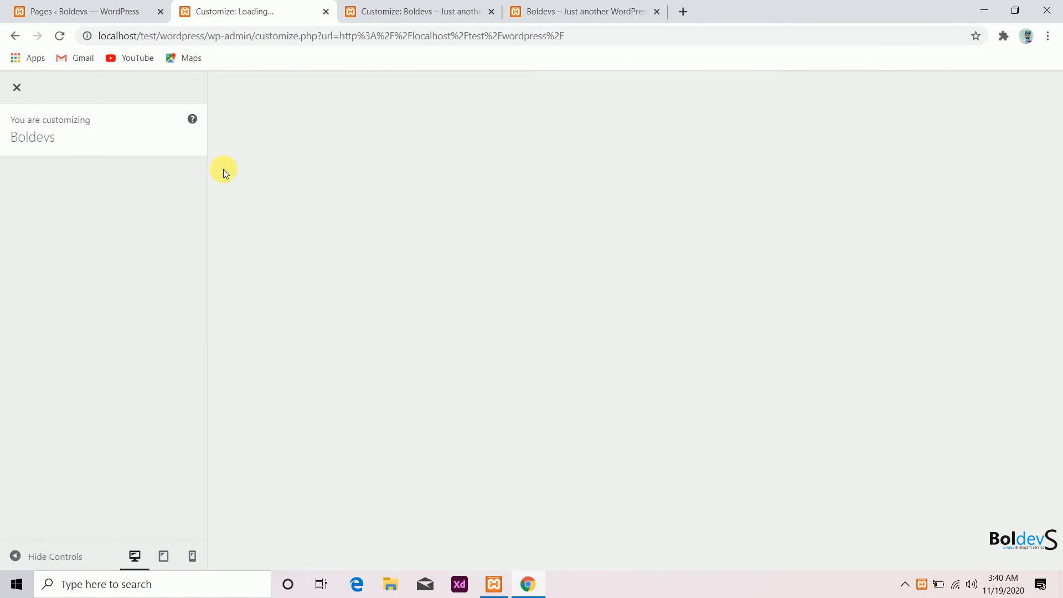
left_click(419, 11)
left_click(540, 11)
left_click(379, 16)
left_click(249, 12)
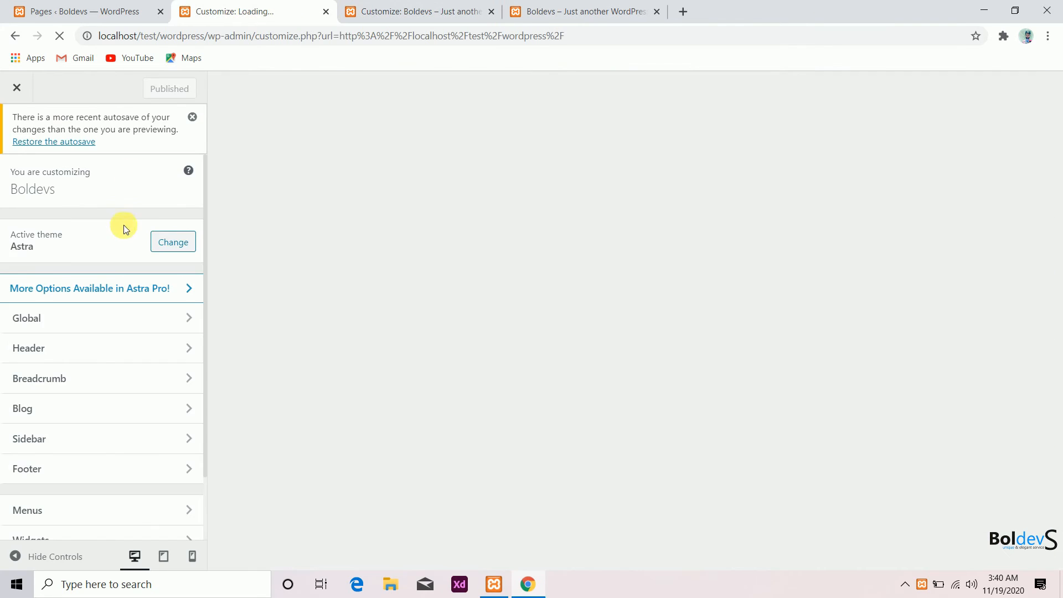
scroll(116, 346, "down", 2)
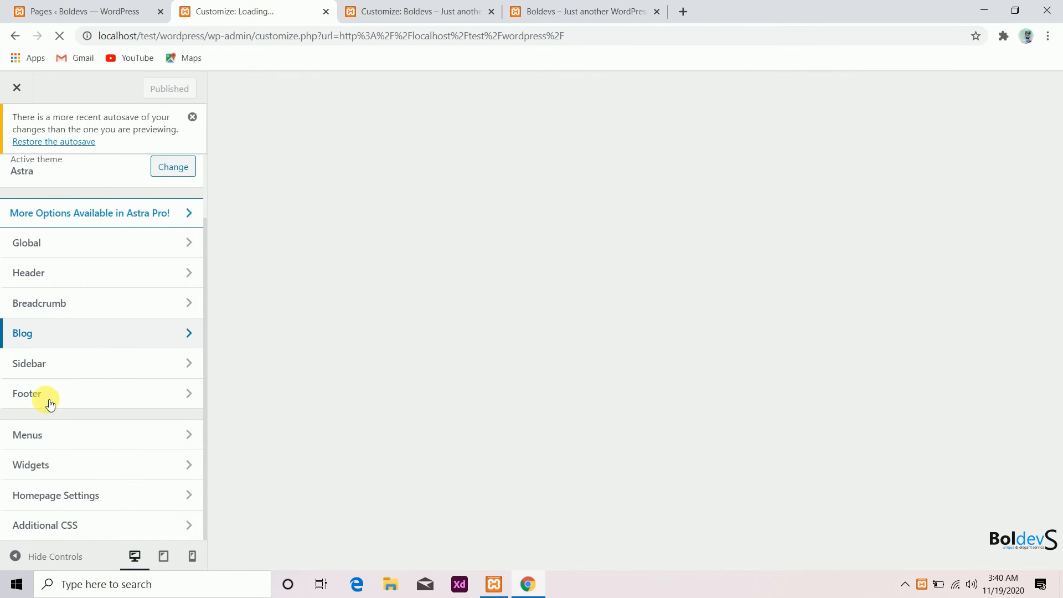
left_click(34, 465)
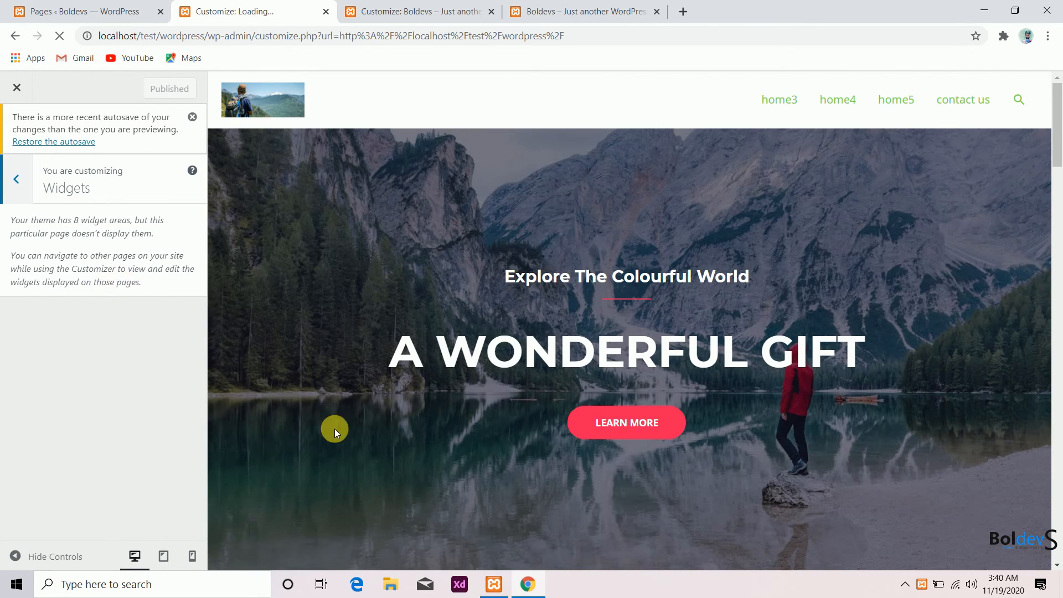
scroll(334, 429, "down", 10)
left_click(138, 417)
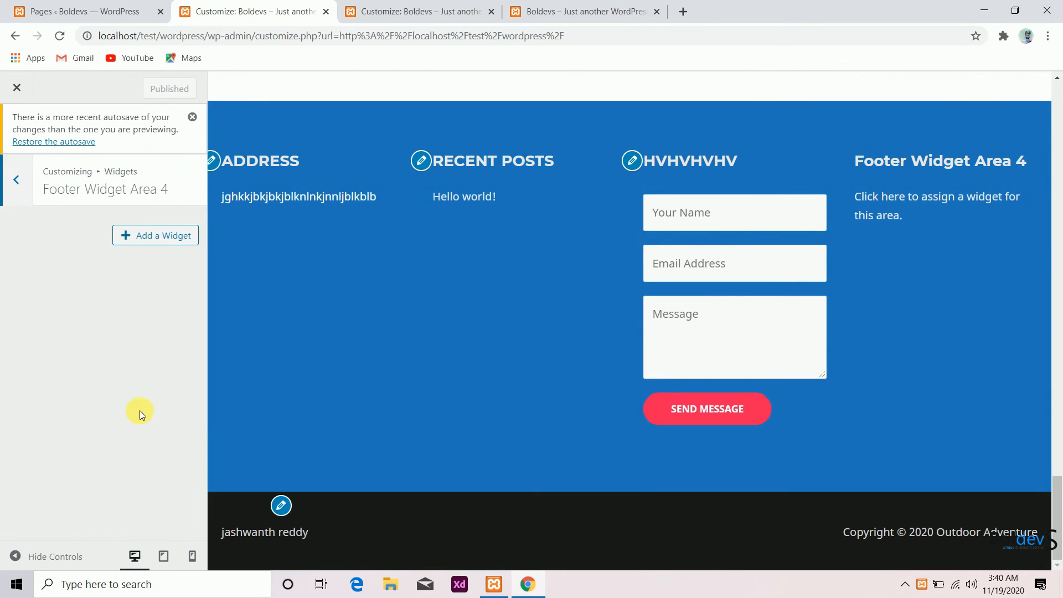
- Add a Navigation Menu widget to Footer Widget Area 4 and select the footer menu for it
left_click(161, 237)
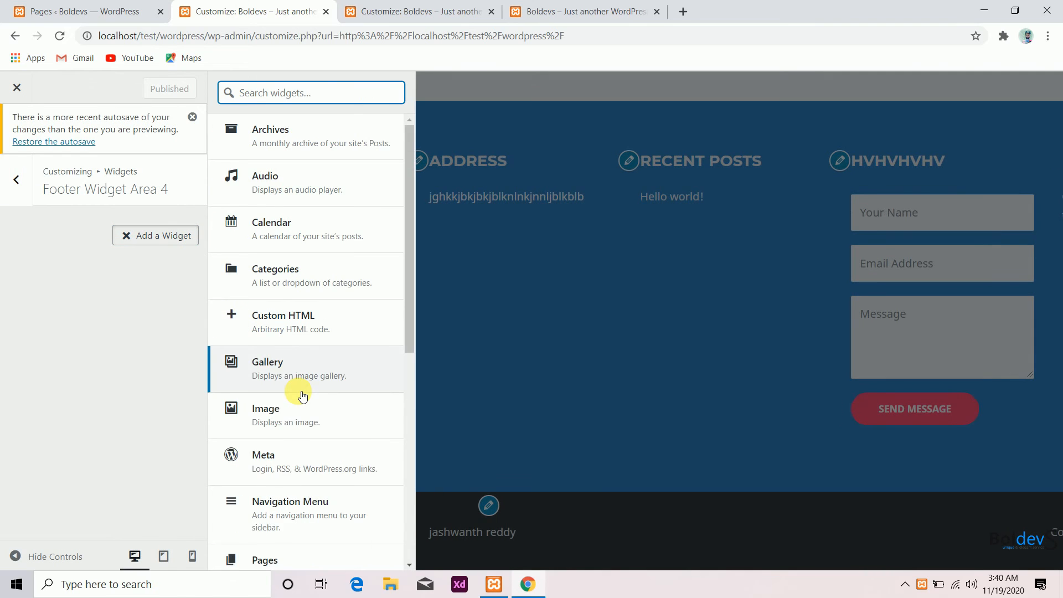
scroll(310, 393, "down", 1)
left_click(283, 437)
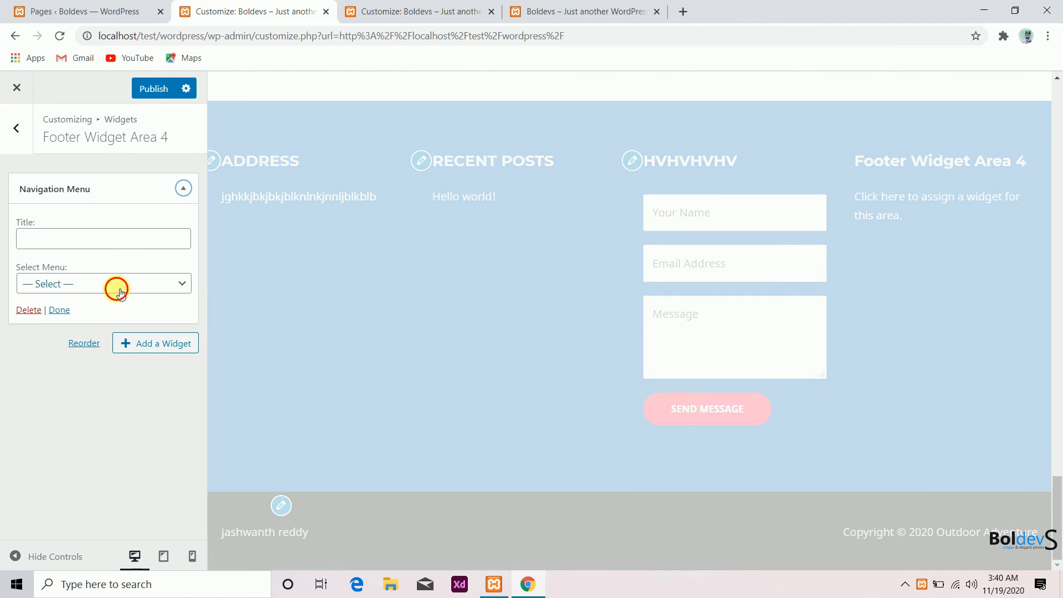
left_click(115, 285)
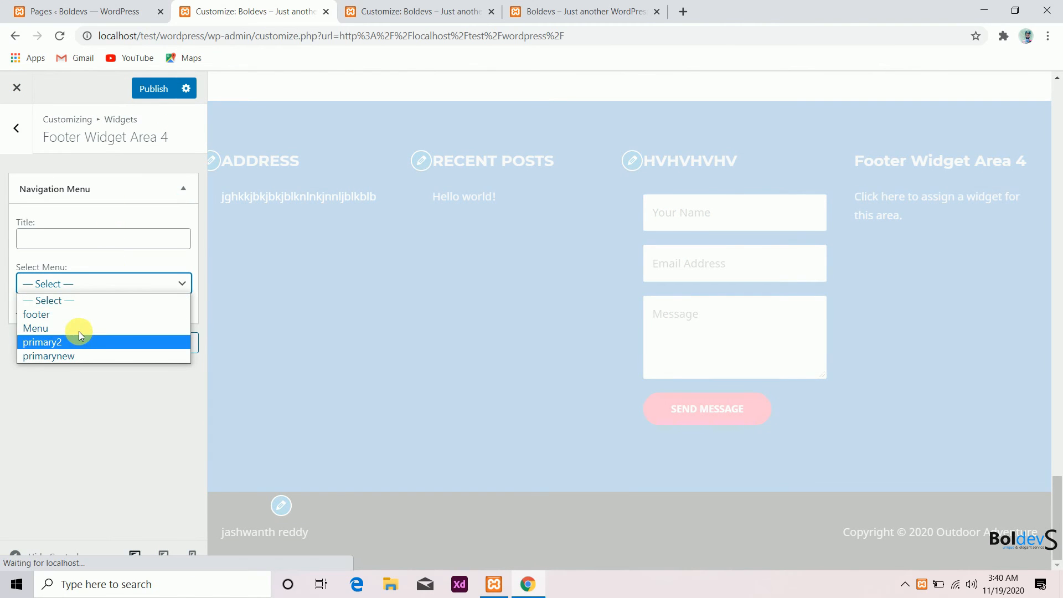
left_click(79, 315)
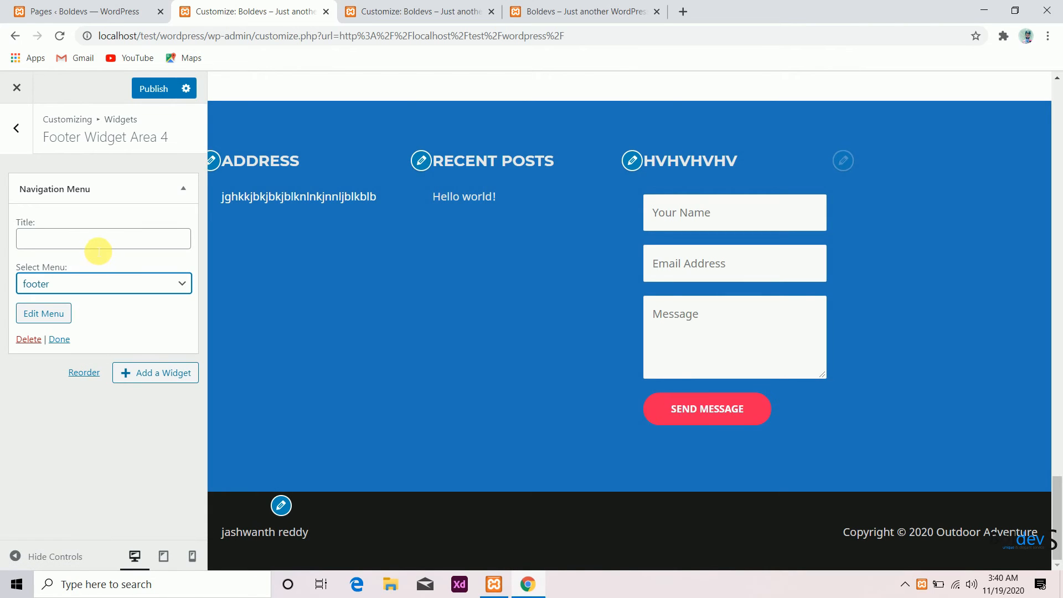
- Title the navigation menu widget 'ghfjhgchhgckckclckckgcl' and publish the changes
left_click(94, 247)
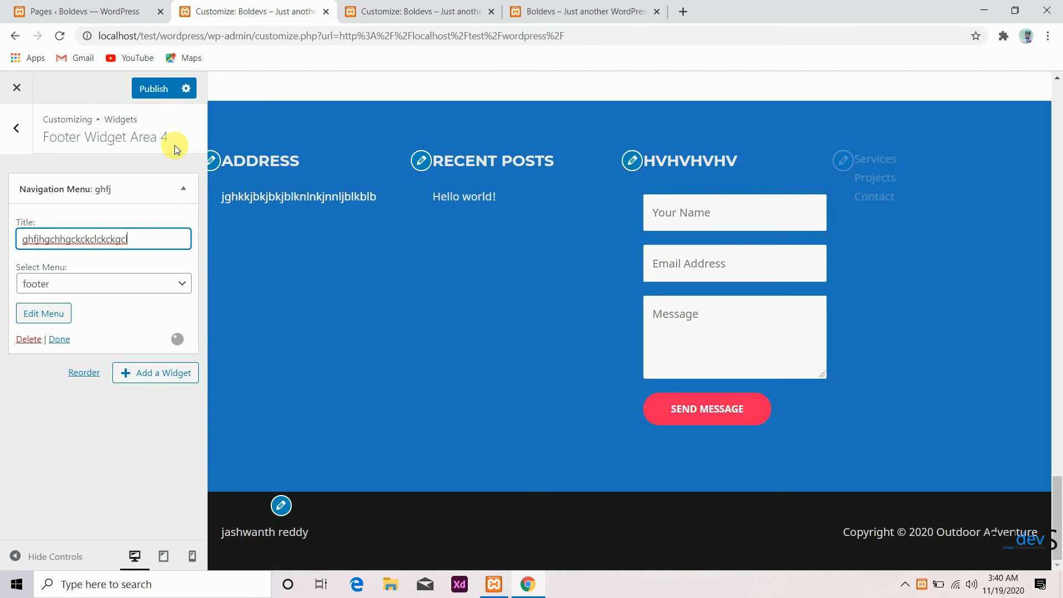
left_click(158, 97)
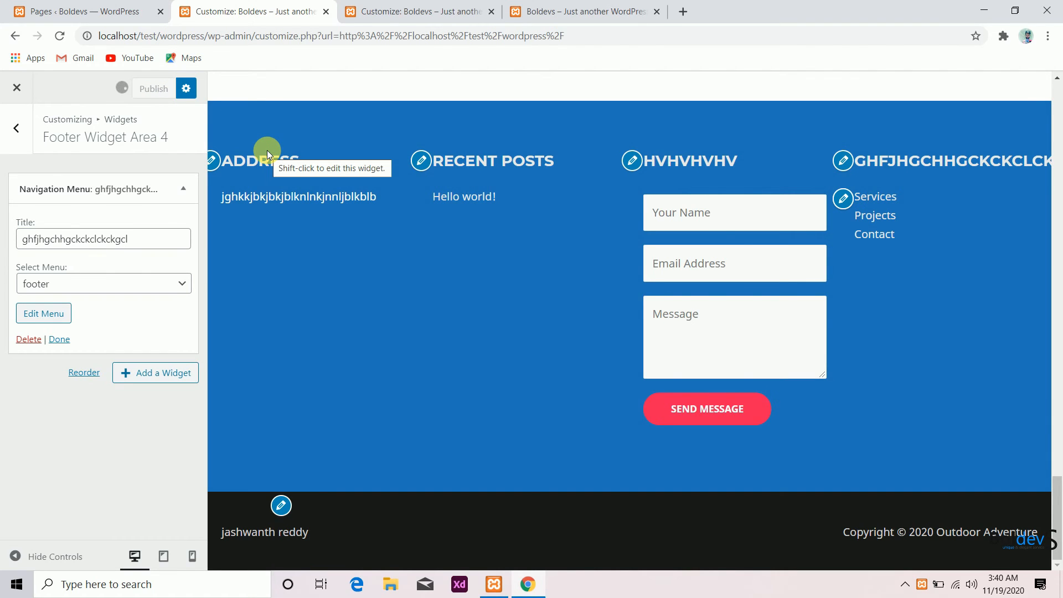
- Reload the live site and check the footer menu links by opening the Services page
left_click(534, 6)
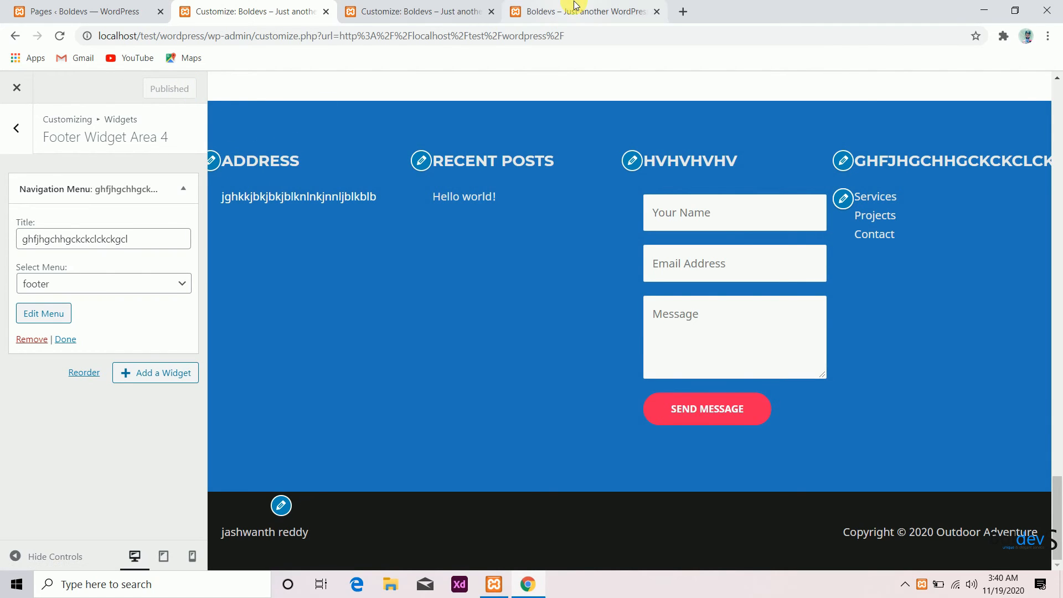
left_click(61, 36)
left_click(65, 35)
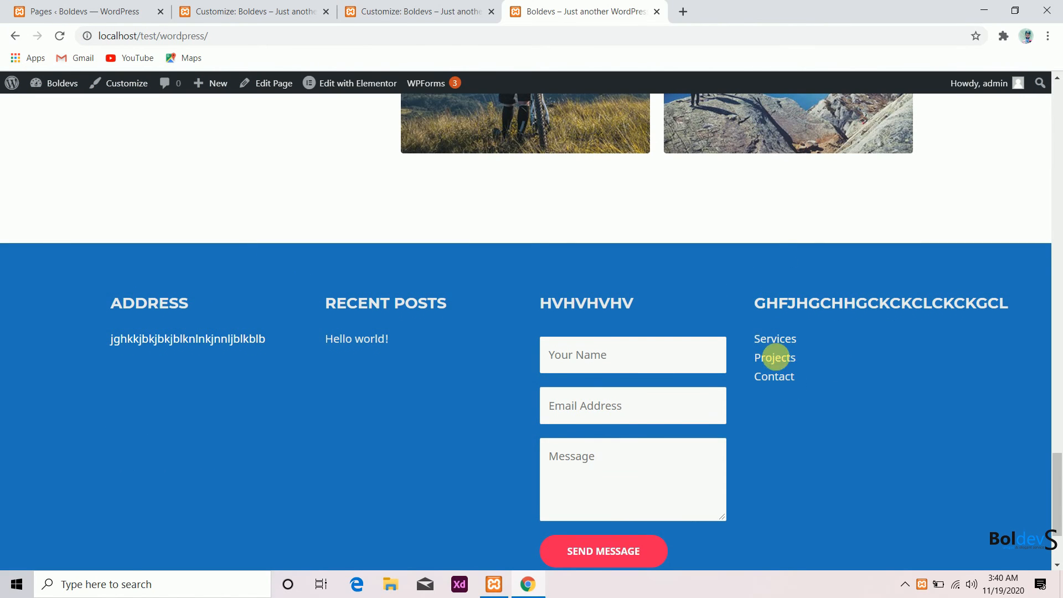
left_click(775, 343)
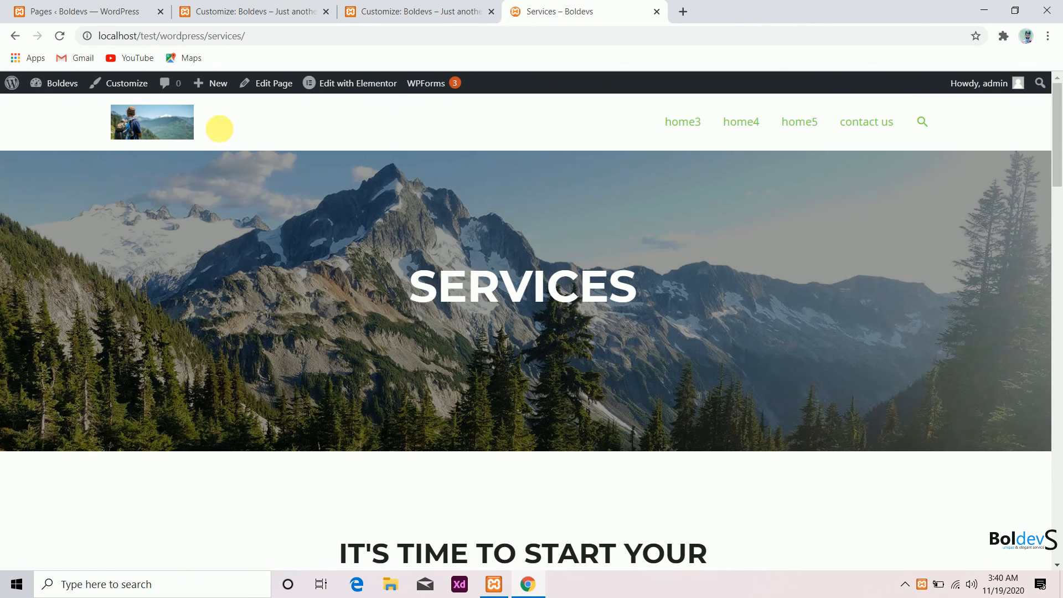
scroll(145, 175, "down", 15)
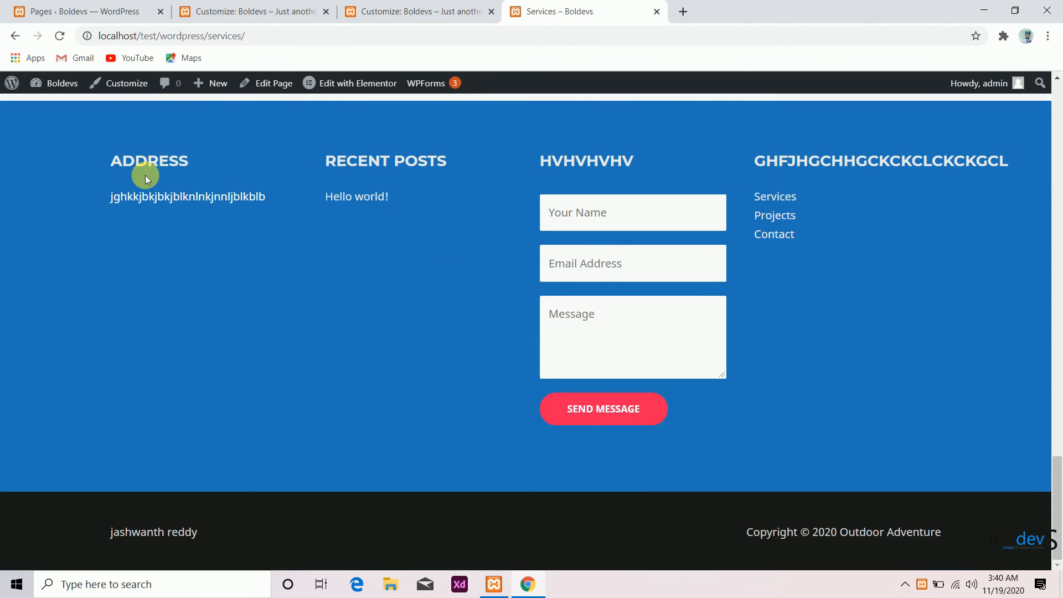
left_click(256, 11)
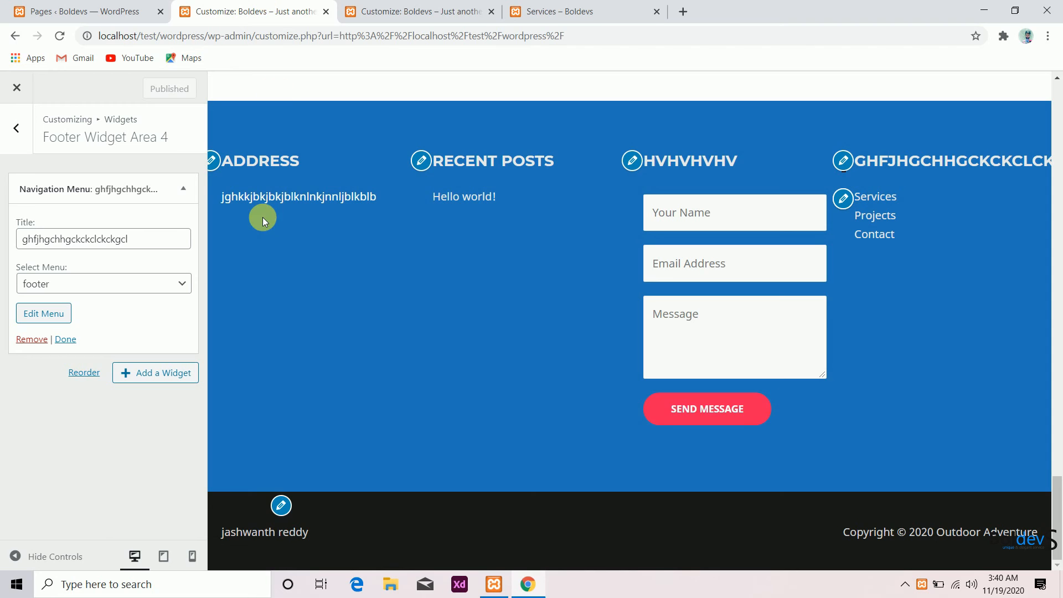
- Add a Categories widget to Footer Widget Area 4 with post counts shown
left_click(161, 373)
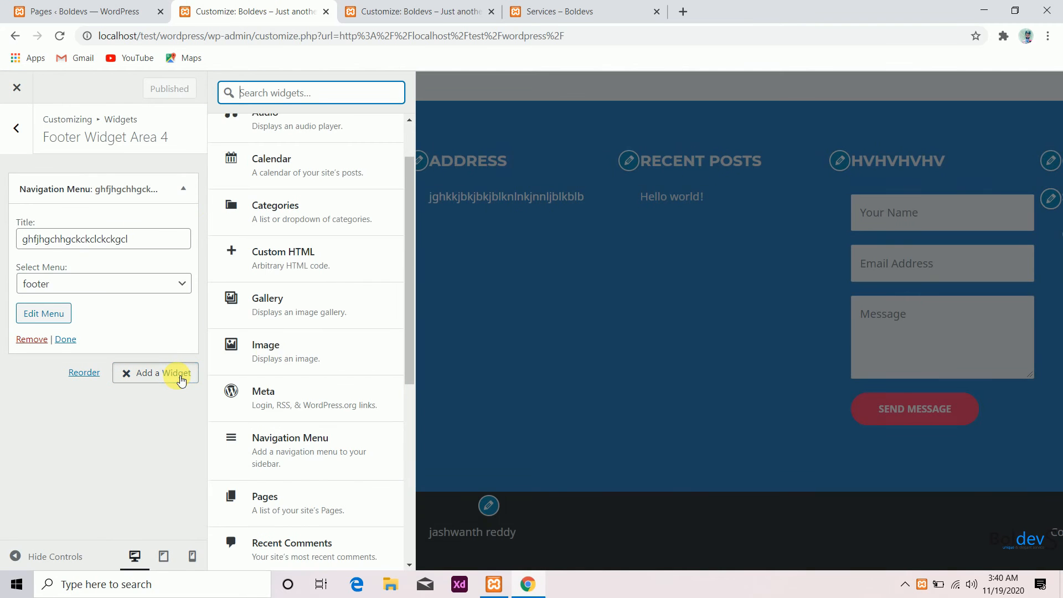
scroll(273, 437, "up", 2)
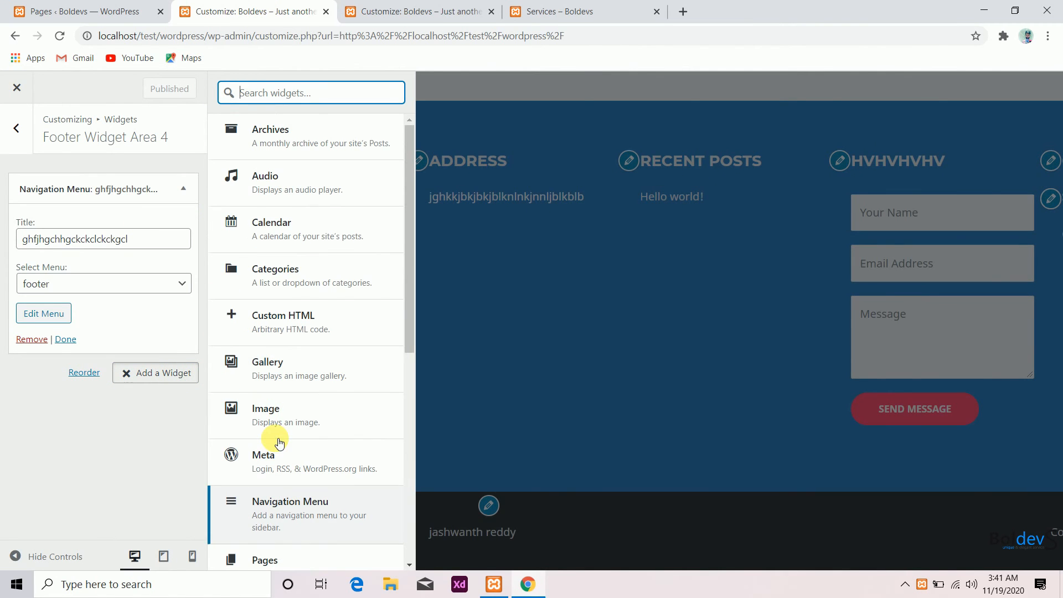
left_click(293, 269)
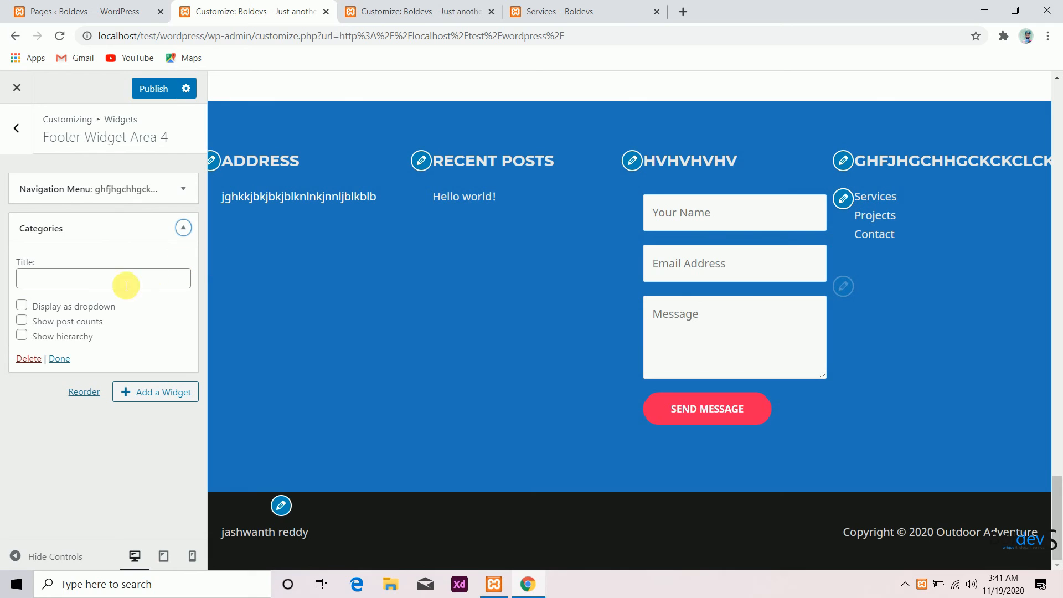
left_click(23, 320)
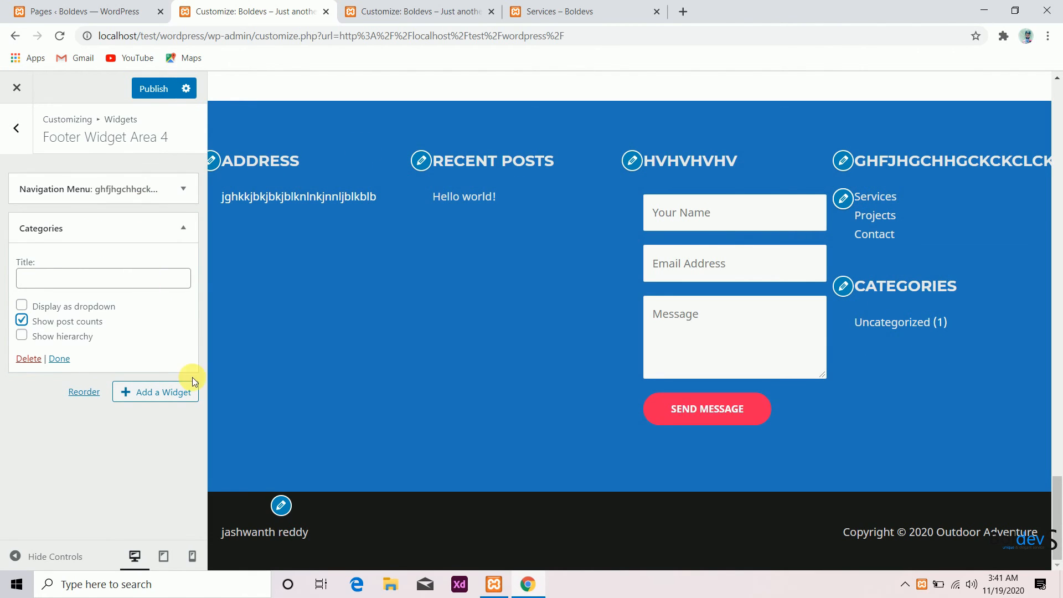
- Add a Pages widget to Footer Widget Area 4
left_click(170, 392)
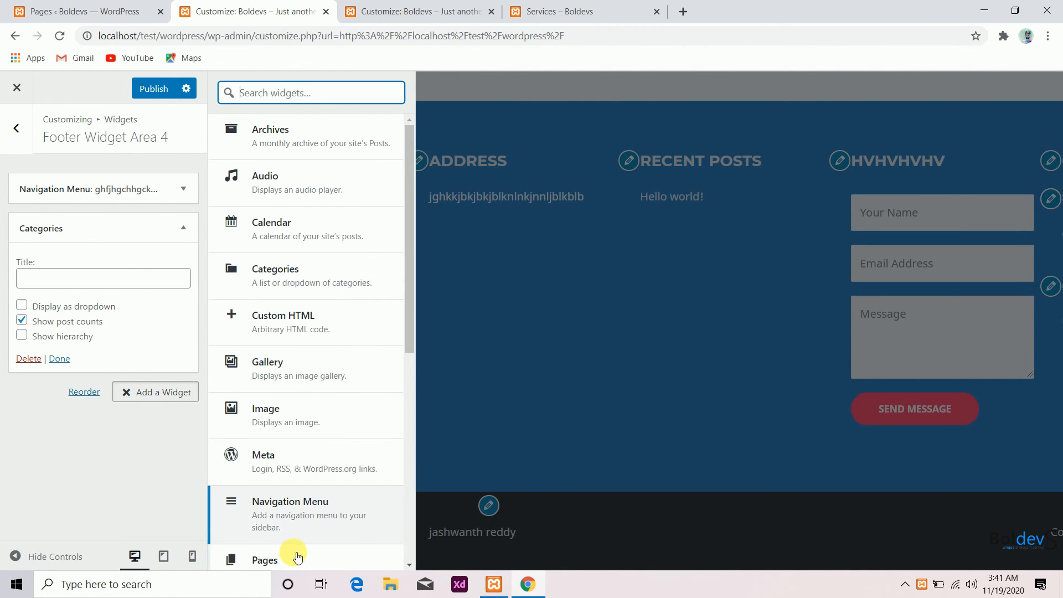
scroll(292, 551, "down", 7)
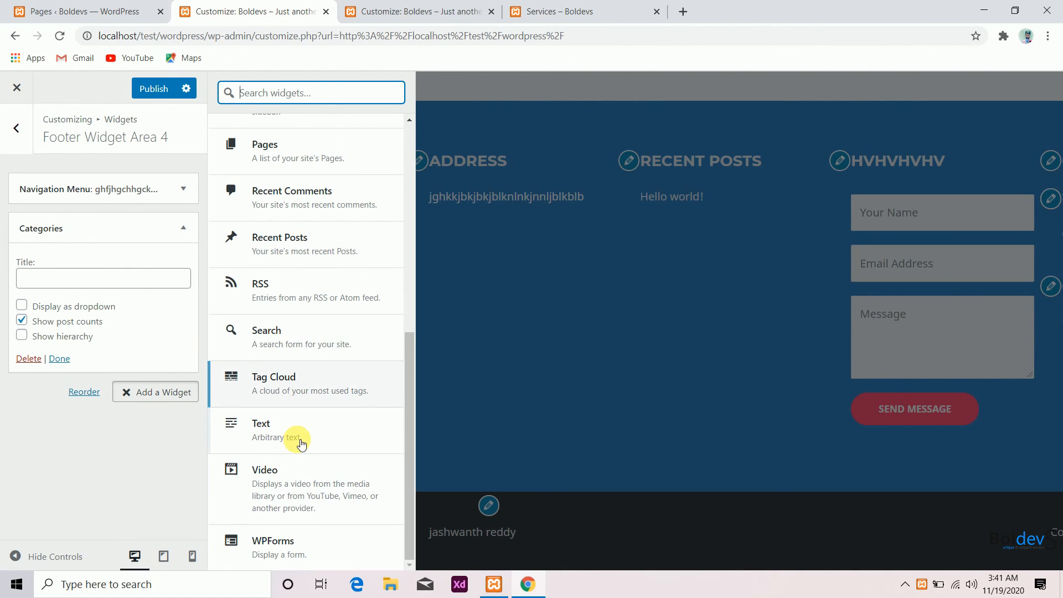
scroll(308, 308, "up", 1)
left_click(268, 209)
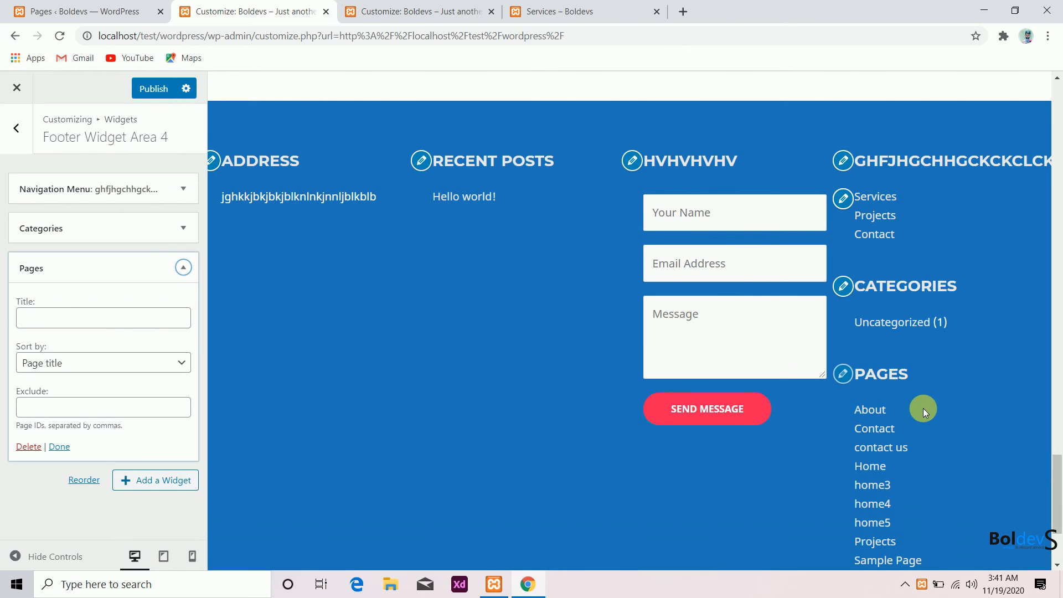
- Add a Custom HTML widget titled 'hvjhvjhvjh,v html' to Footer Widget Area 1 and publish the changes
scroll(889, 418, "down", 3)
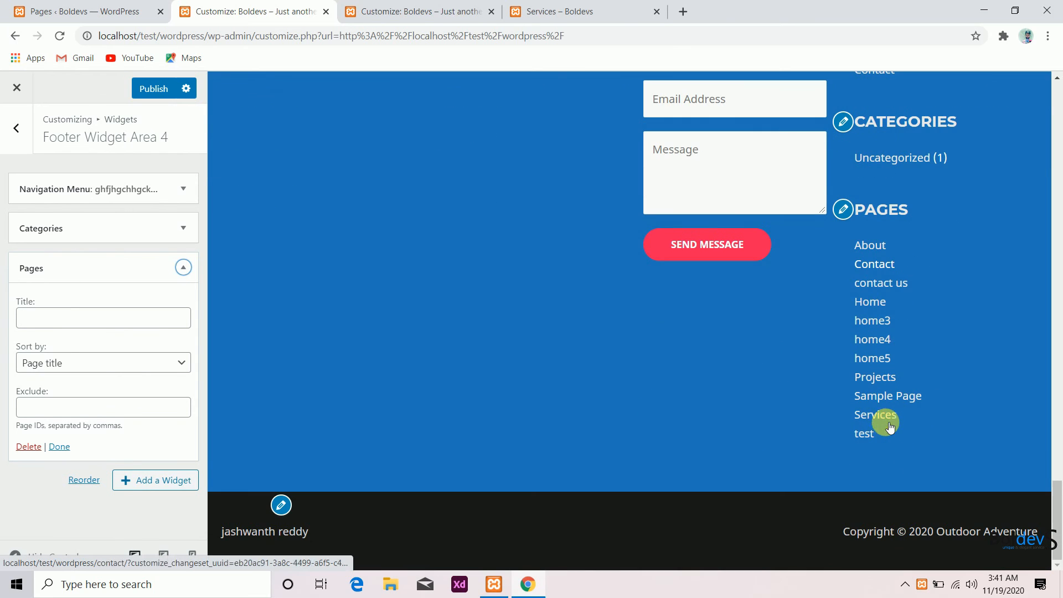
left_click(161, 479)
scroll(366, 327, "up", 8)
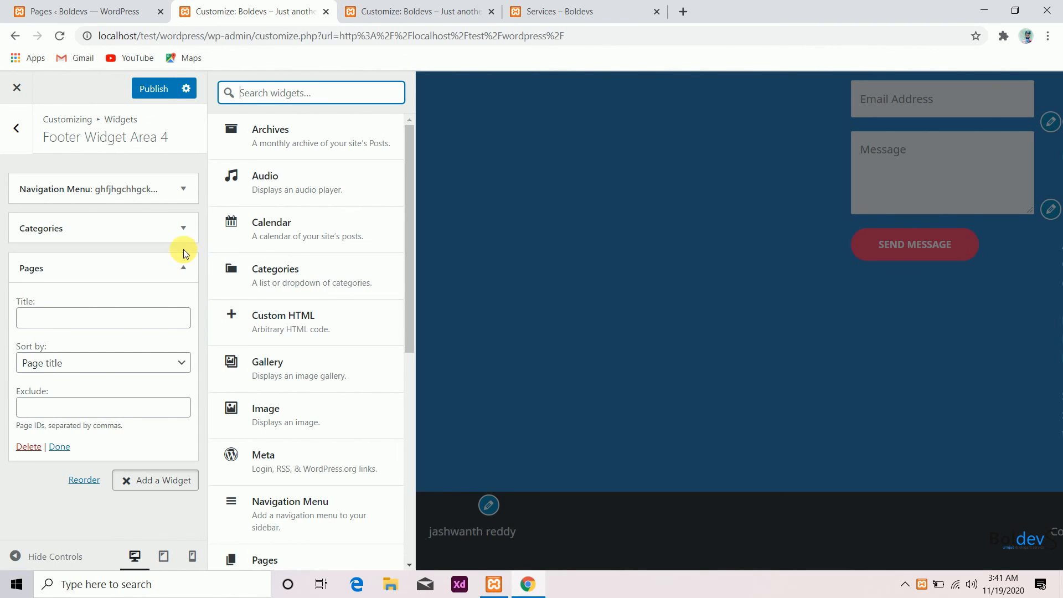
left_click(16, 129)
left_click(16, 130)
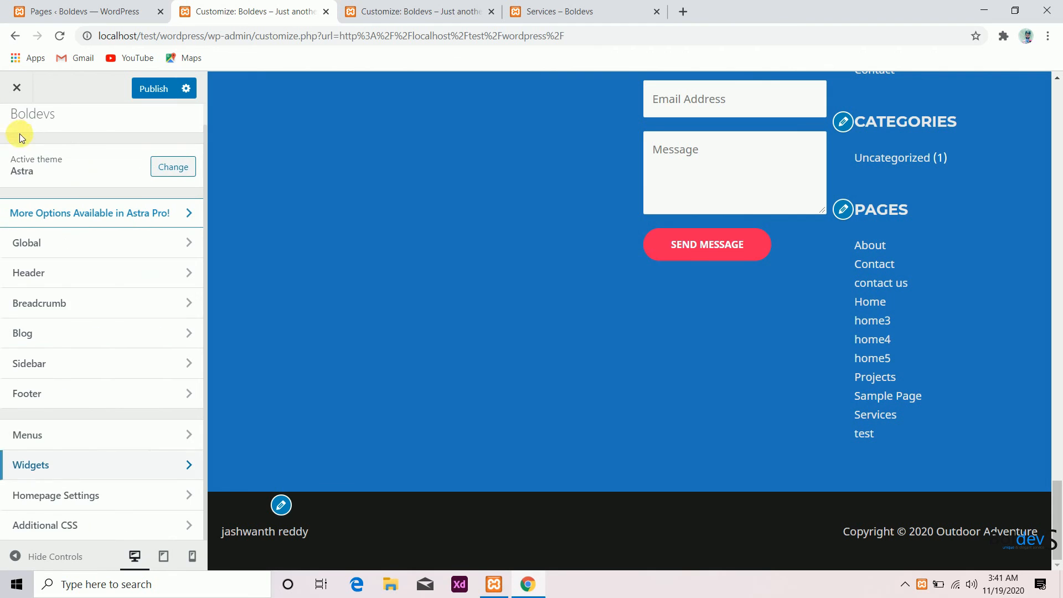
left_click(89, 464)
left_click(86, 277)
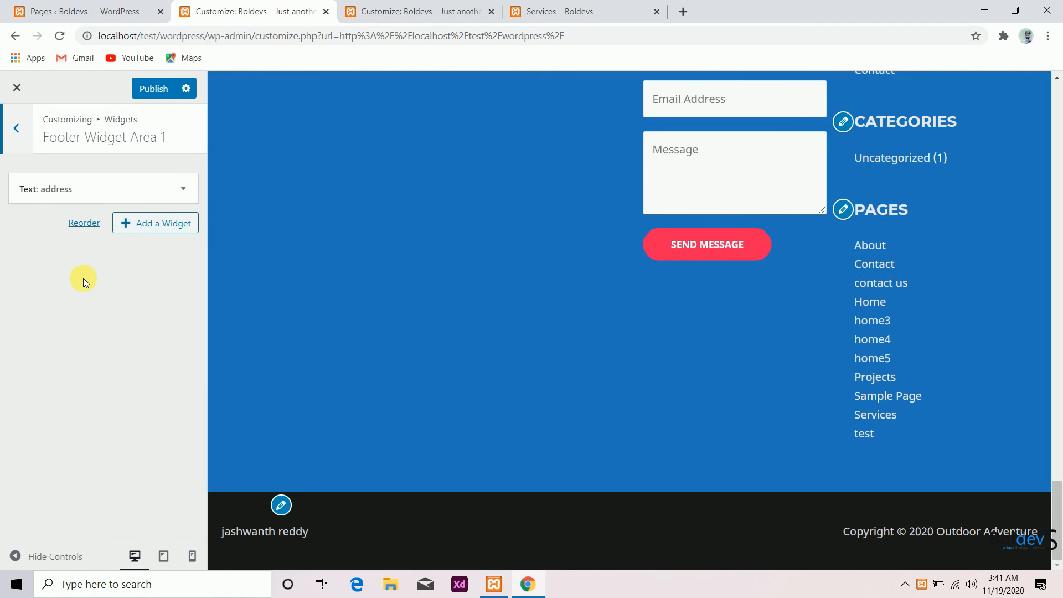
left_click(142, 224)
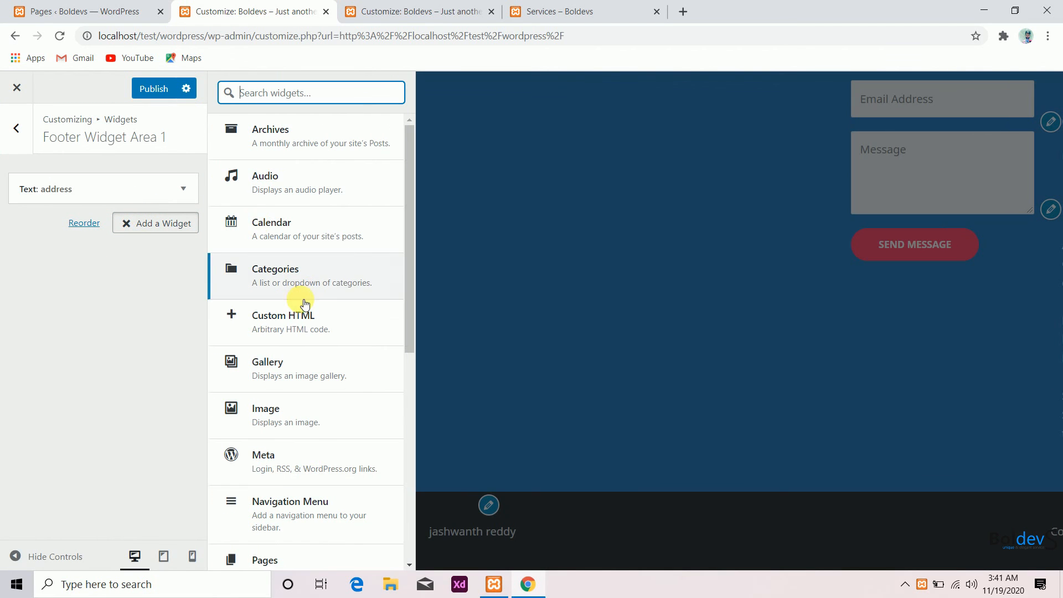
left_click(302, 326)
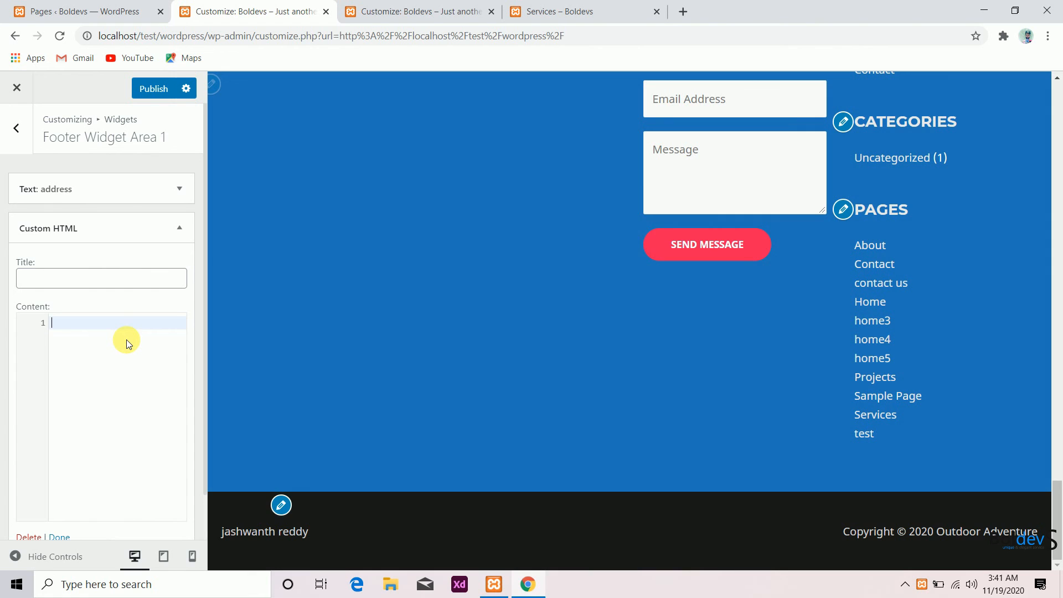
left_click(143, 280)
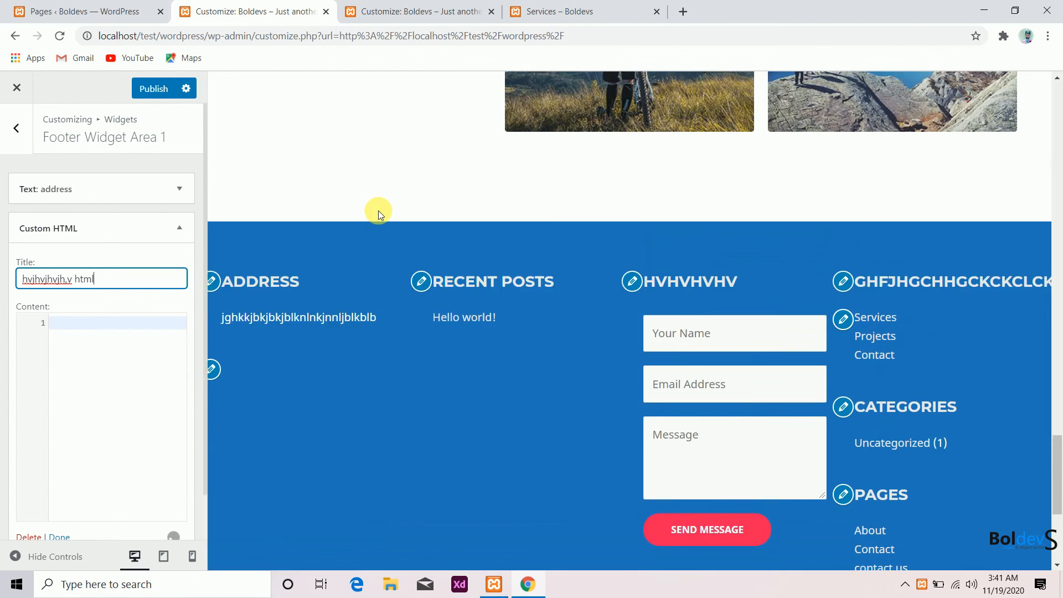
left_click(118, 238)
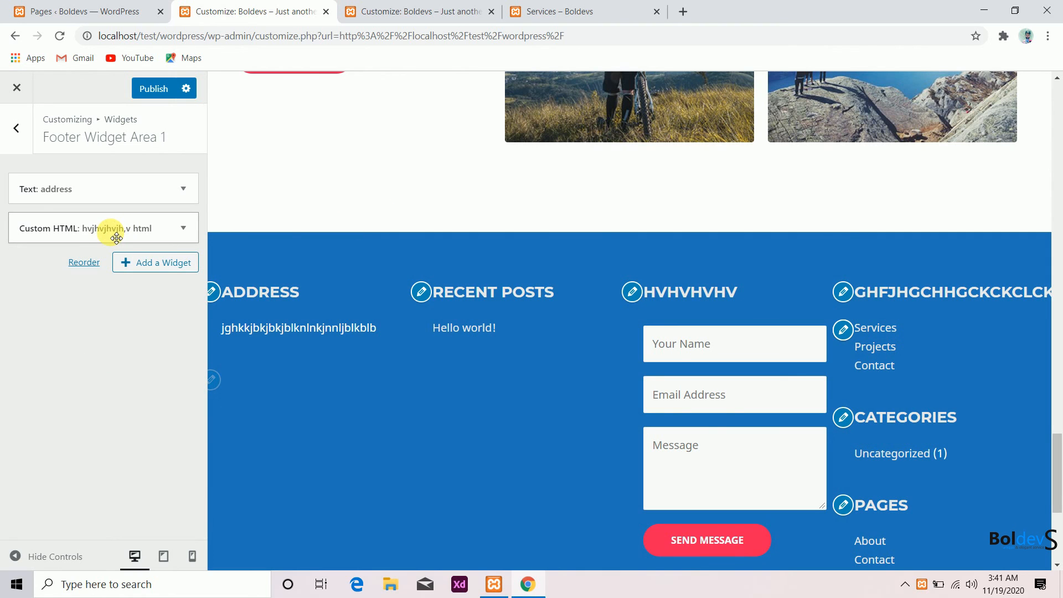
left_click(151, 89)
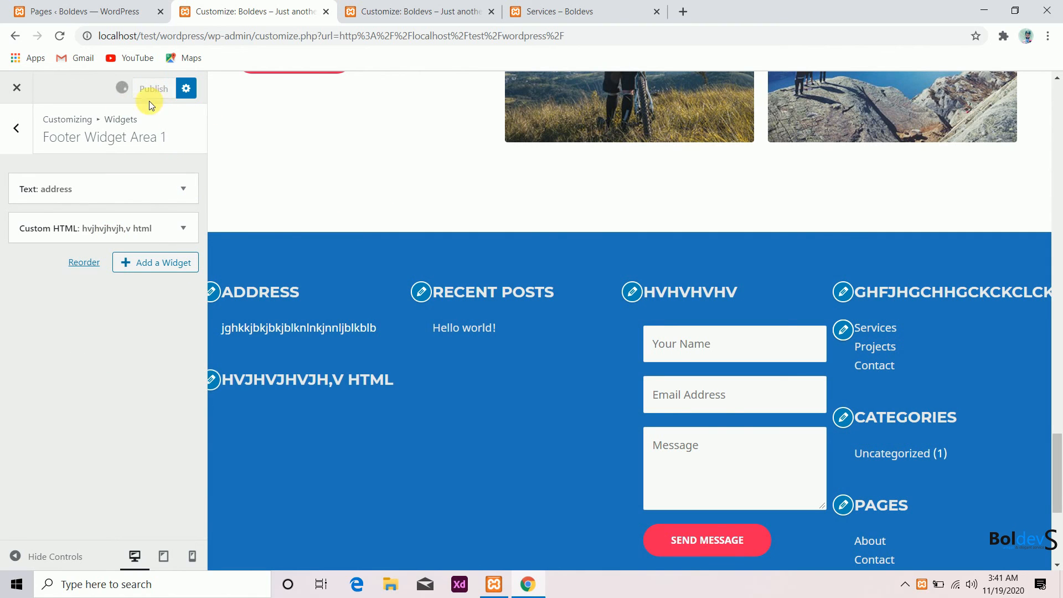
- Reload the live Services page and check the footer widgets
left_click(559, 11)
left_click(60, 37)
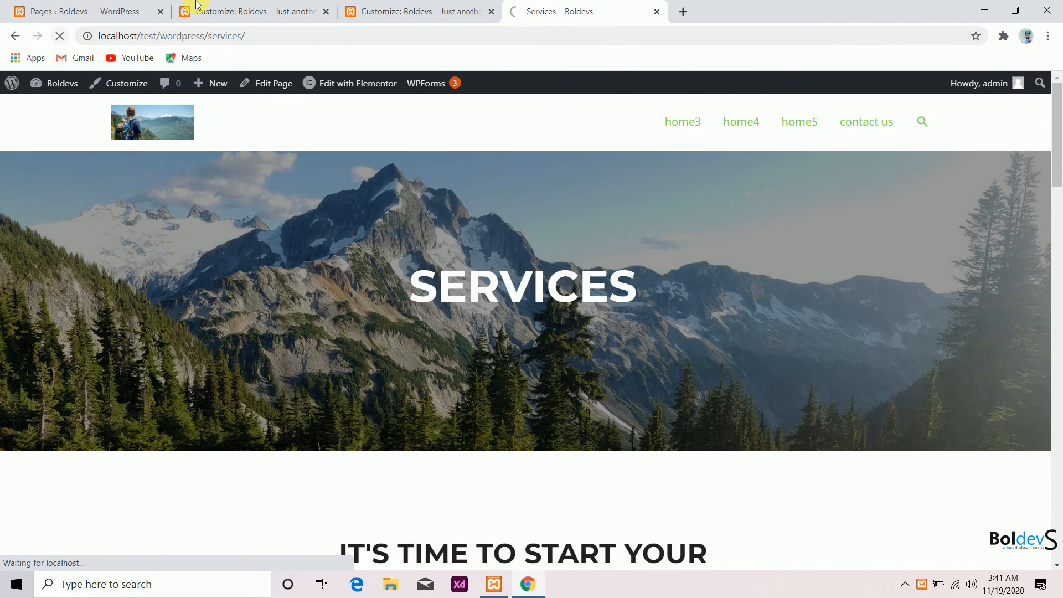
left_click(197, 5)
left_click(523, 16)
scroll(447, 215, "down", 20)
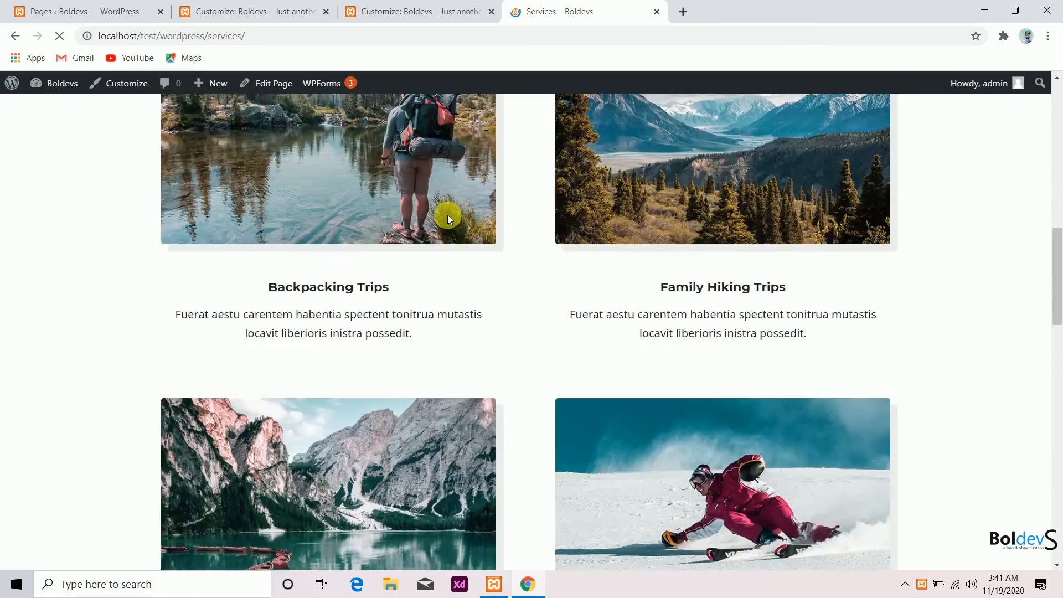
scroll(420, 338, "up", 3)
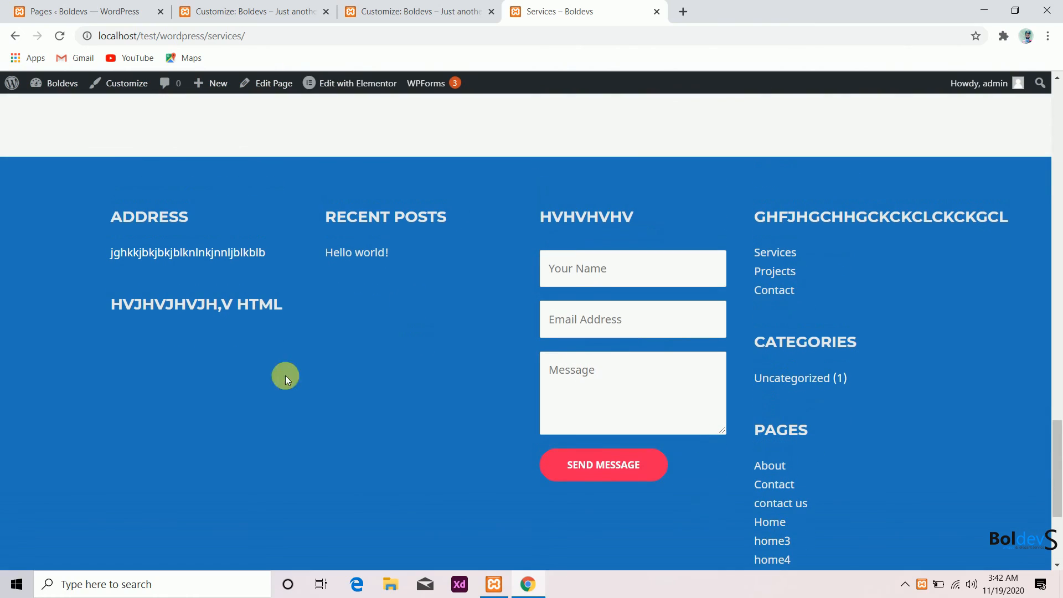
scroll(398, 384, "down", 4)
scroll(398, 385, "up", 12)
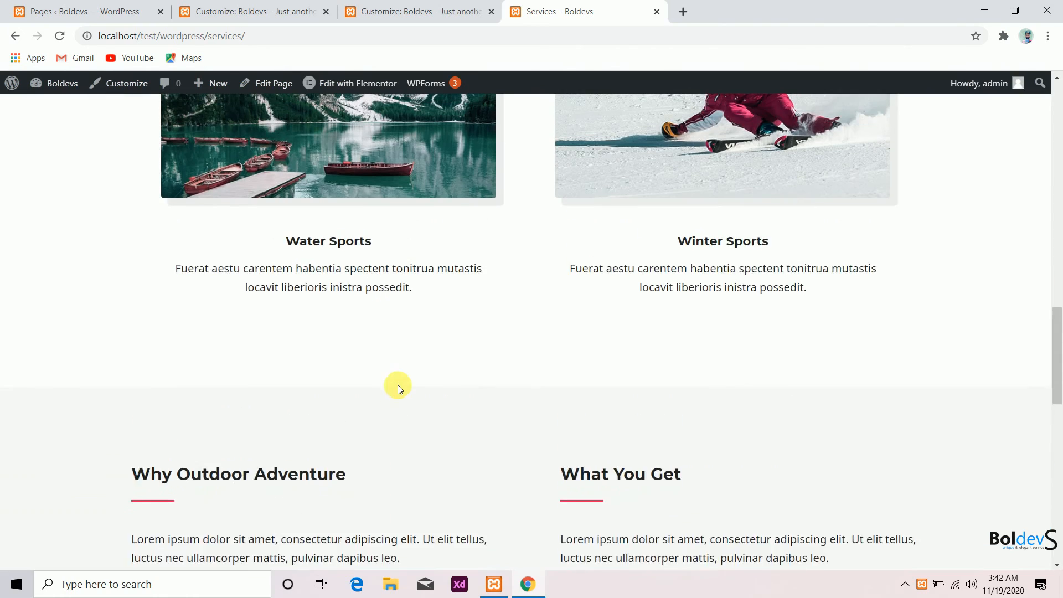
scroll(397, 385, "up", 12)
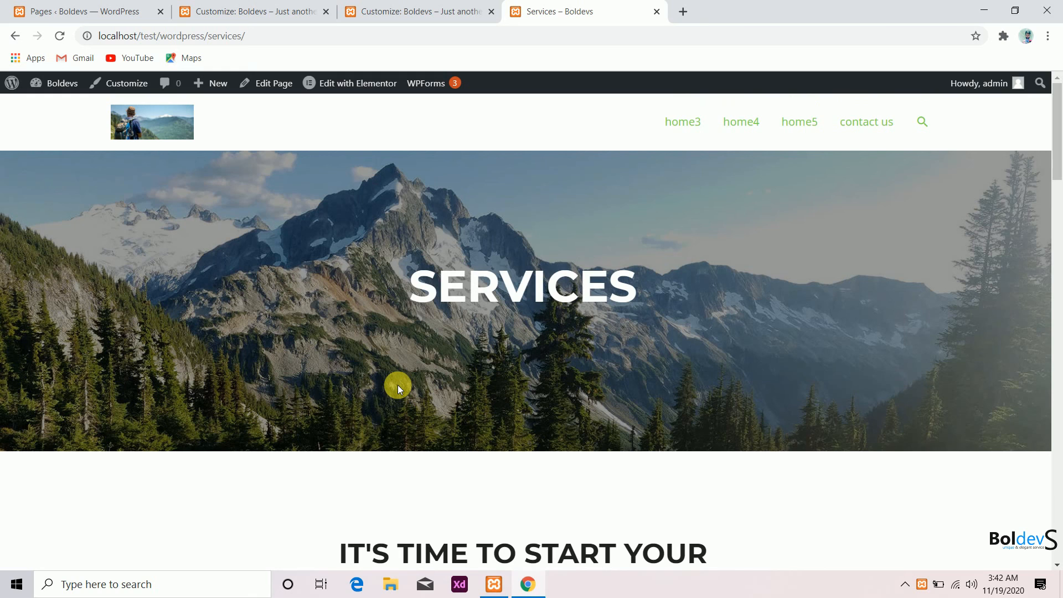